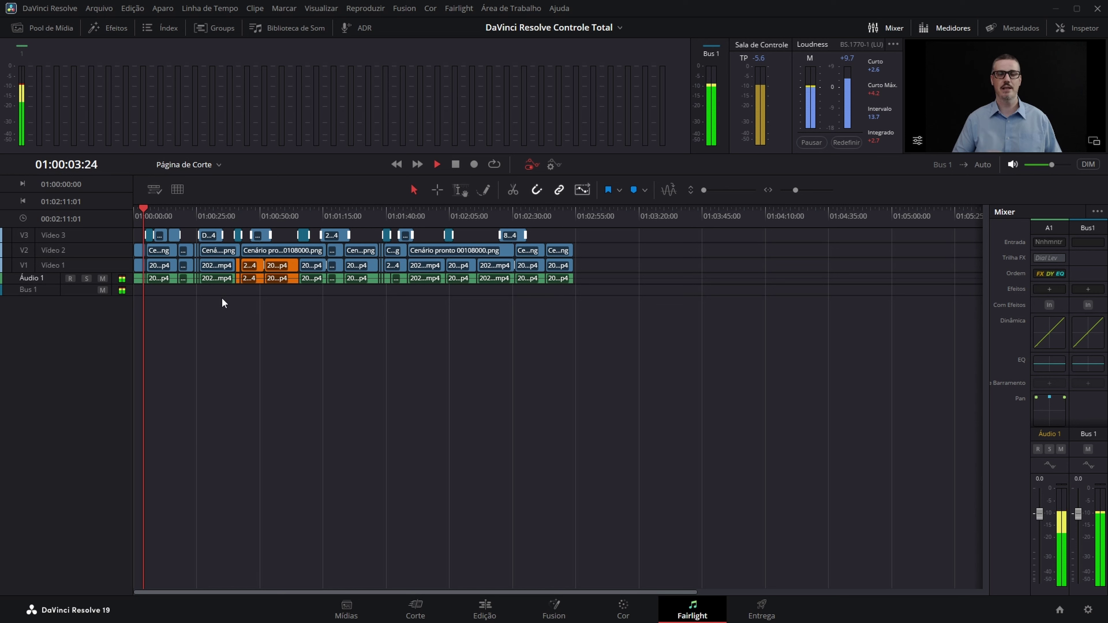
- Stop playback and enlarge the timeline in time scale and track height so the Áudio 1 waveforms show in detail
key(space)
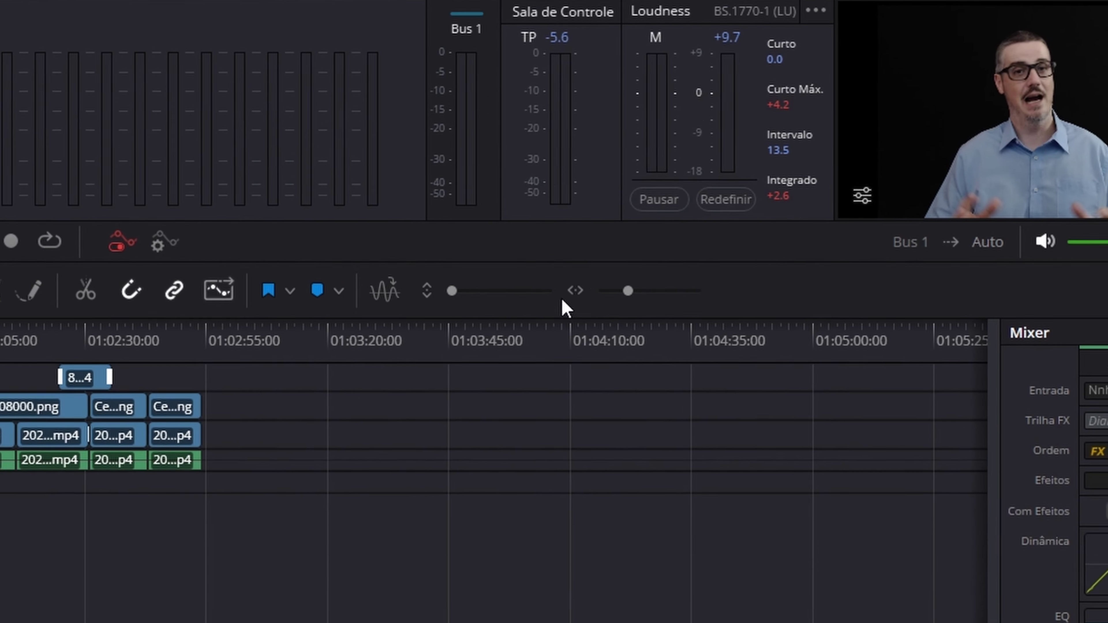
drag(610, 301, 614, 302)
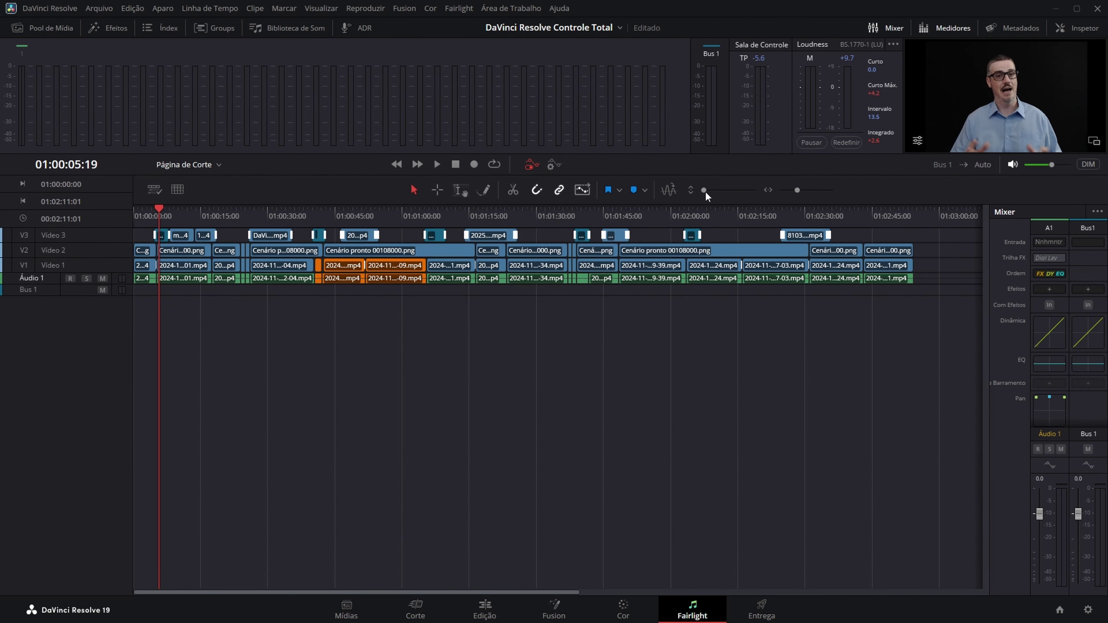
drag(704, 190, 724, 191)
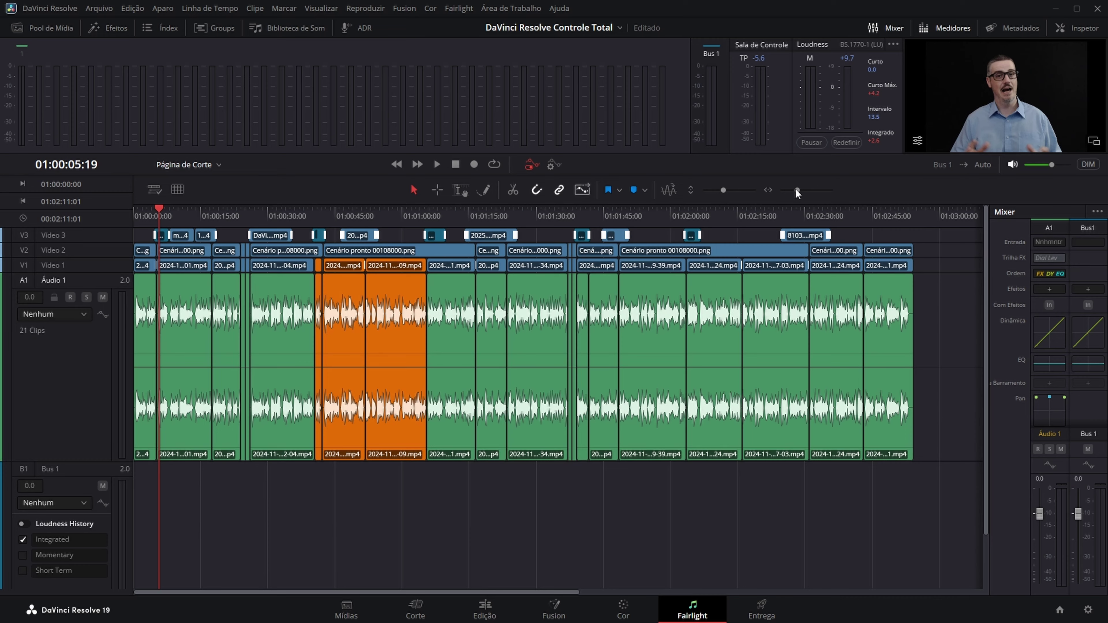
drag(795, 189, 806, 190)
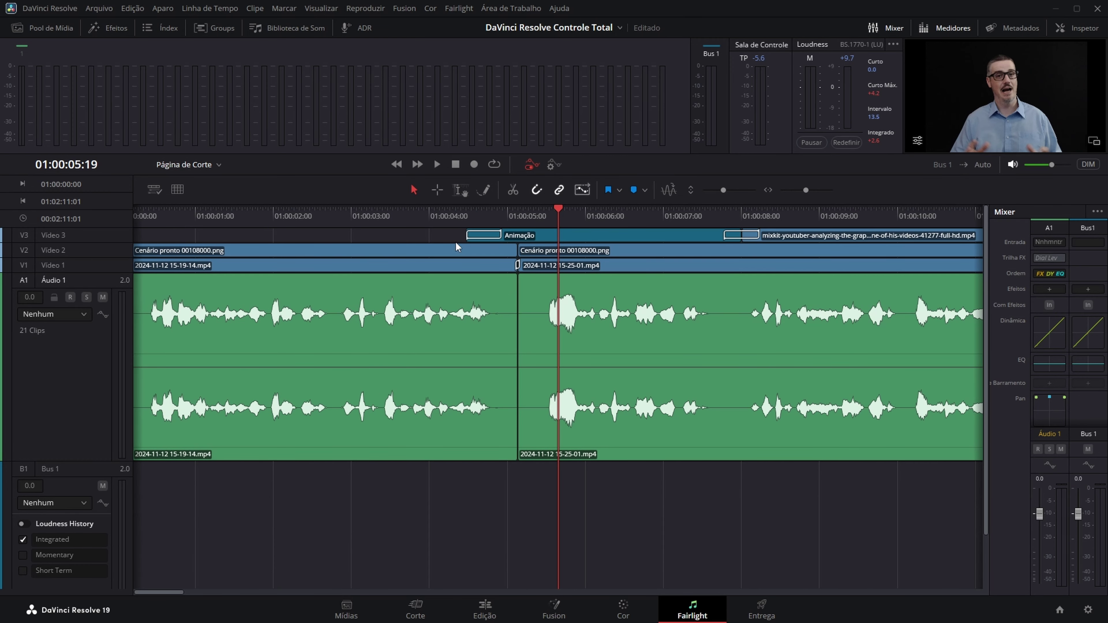
- Play the timeline forward from its start for about three seconds, stop, and play it back in reverse
key(Home)
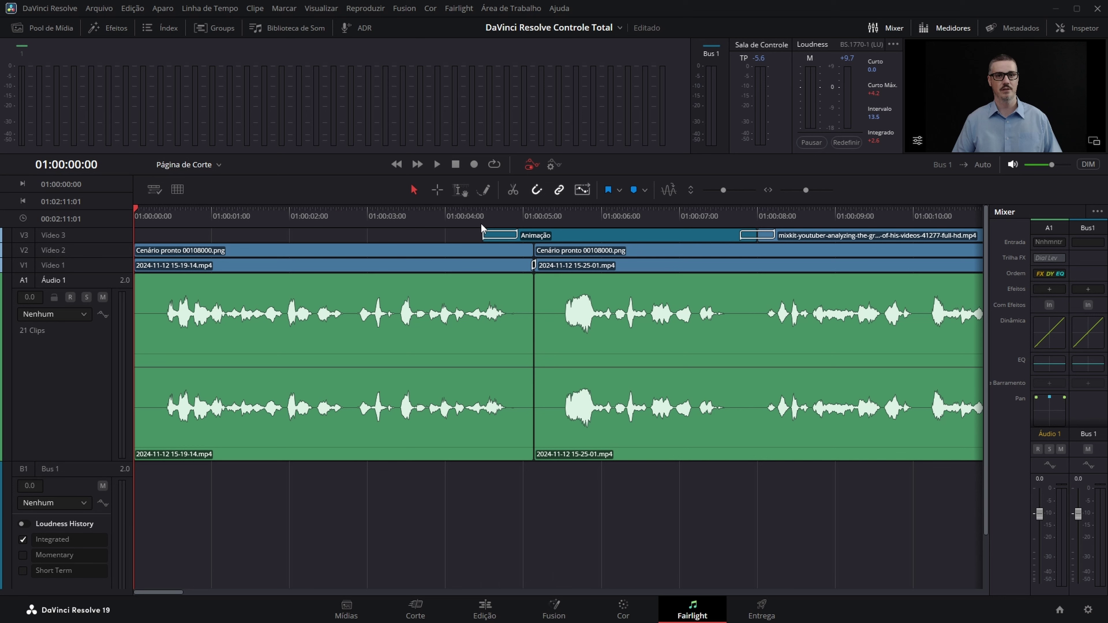
key(l)
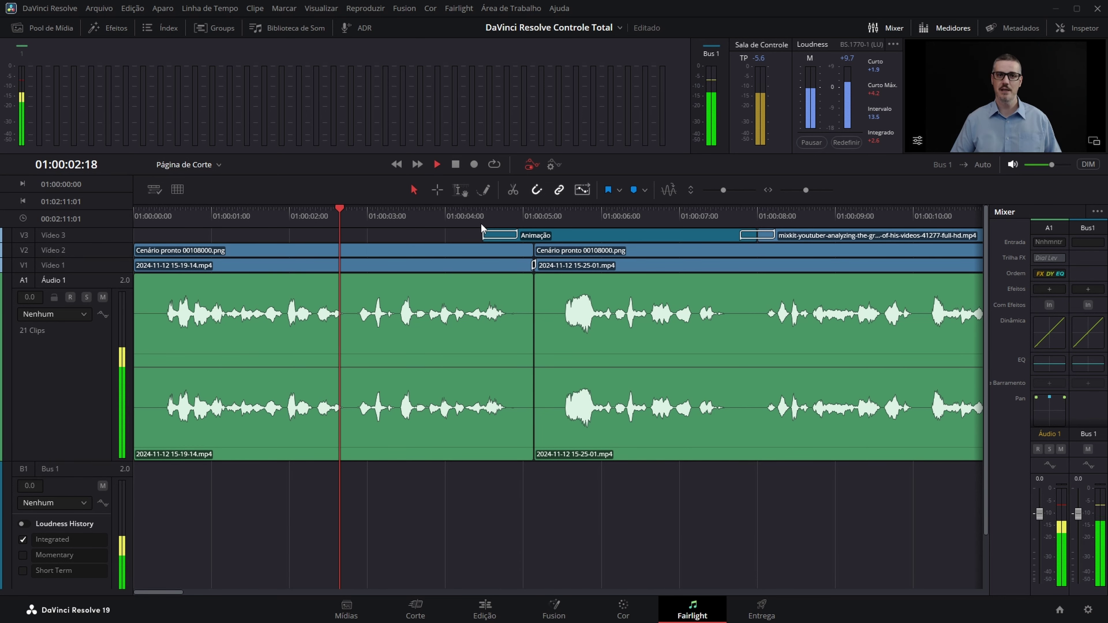
key(k)
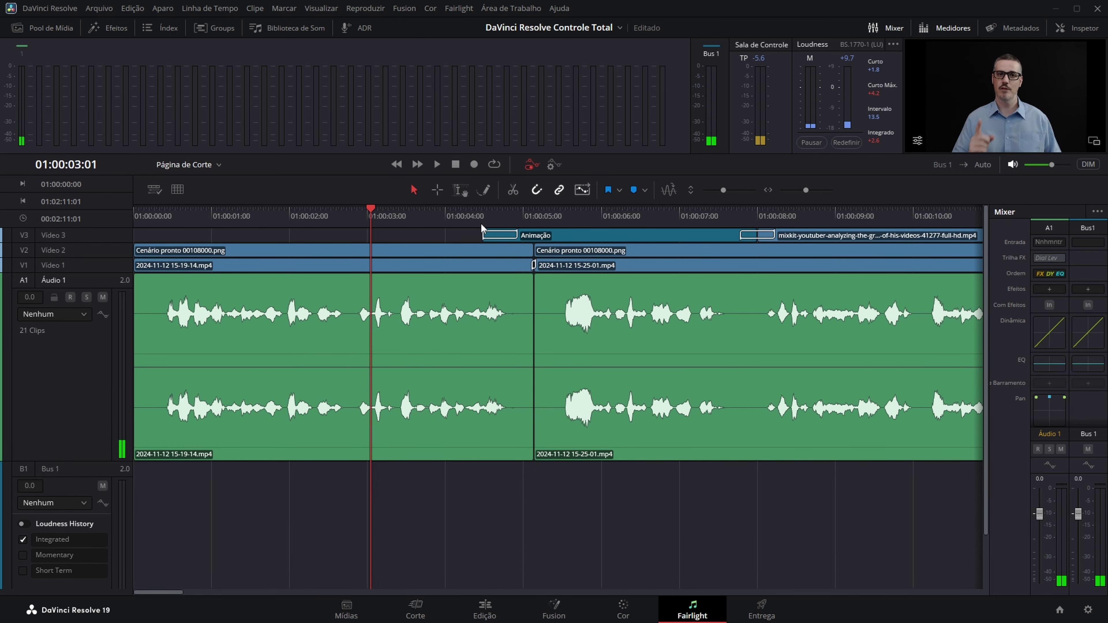
key(j)
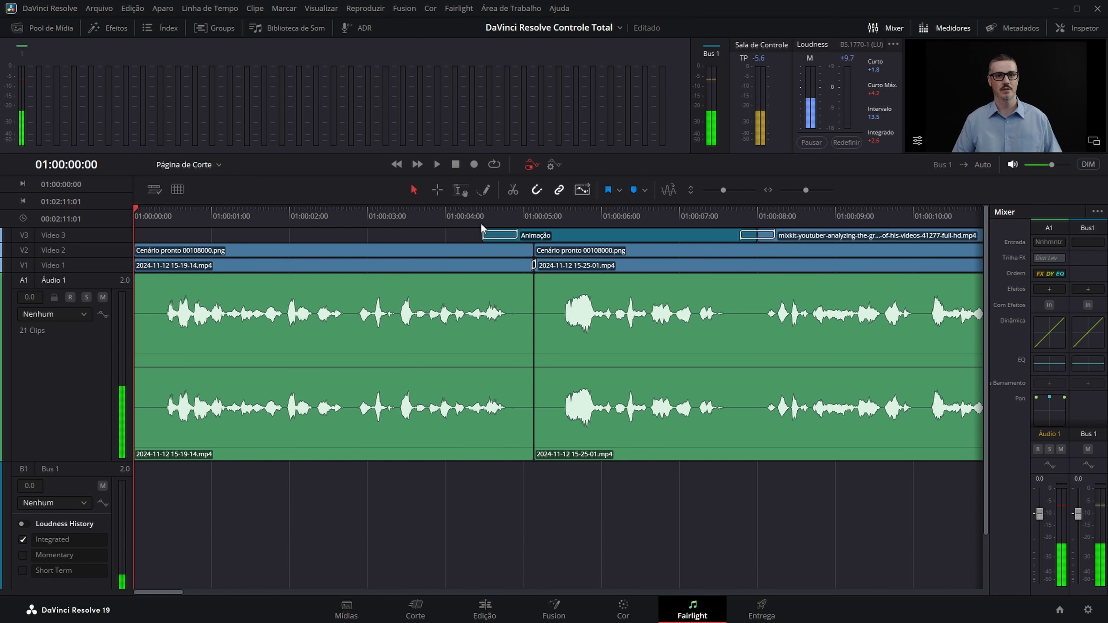
drag(137, 212, 765, 220)
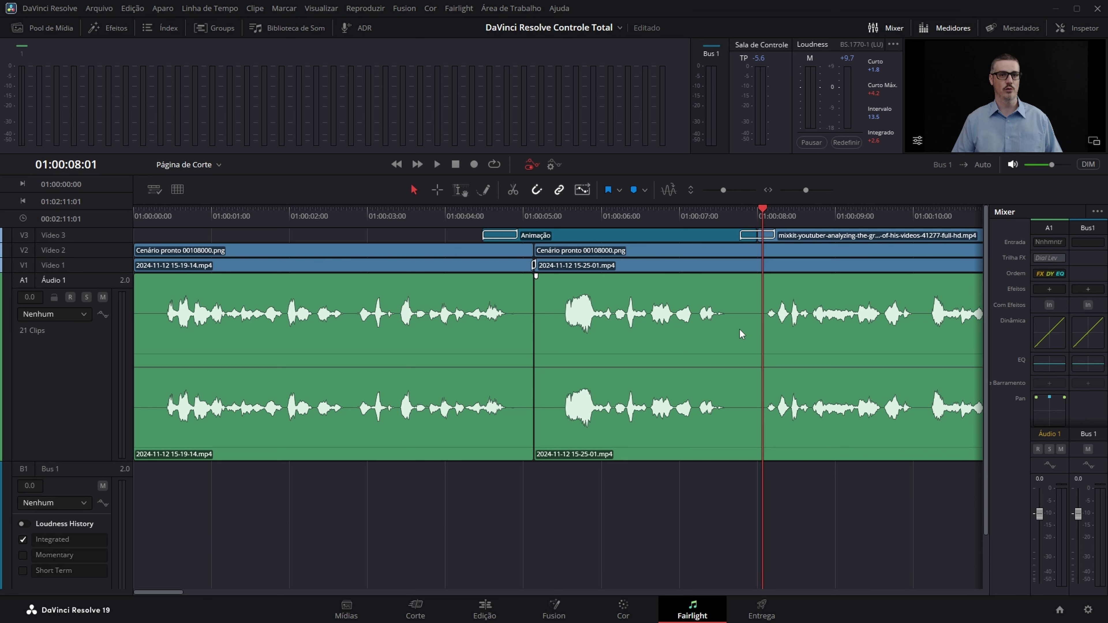
key(ctrl+b)
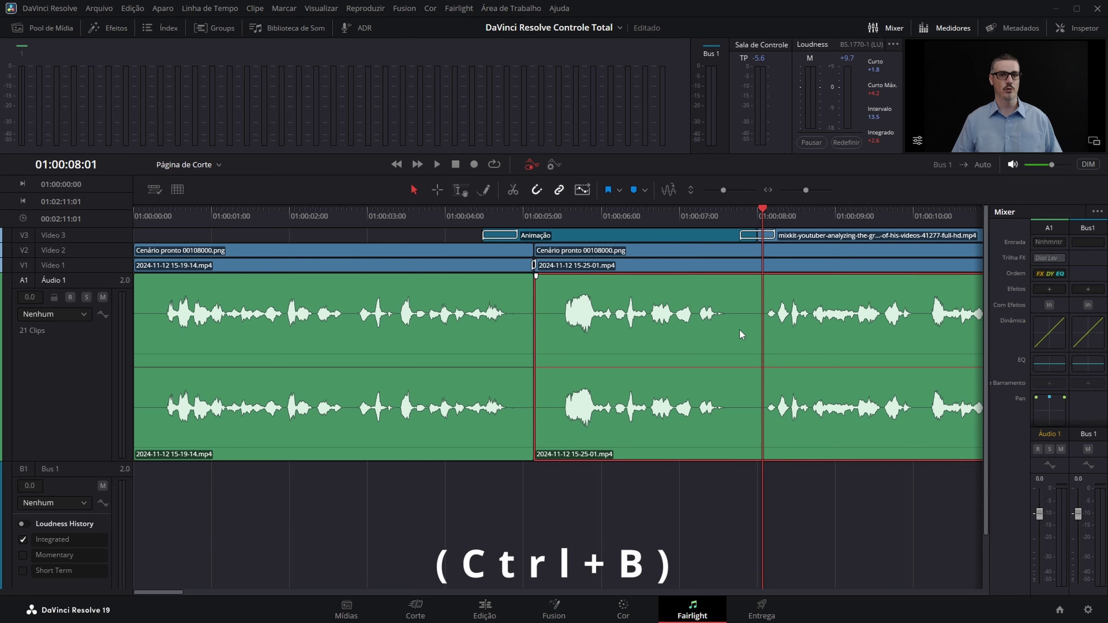
drag(758, 211, 726, 215)
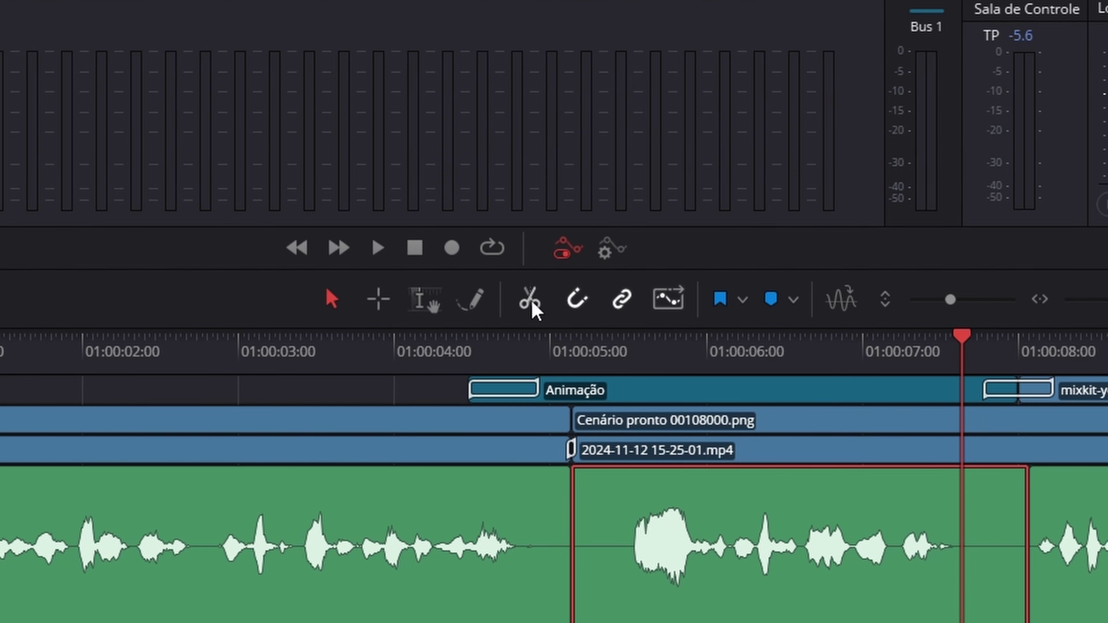
click(533, 304)
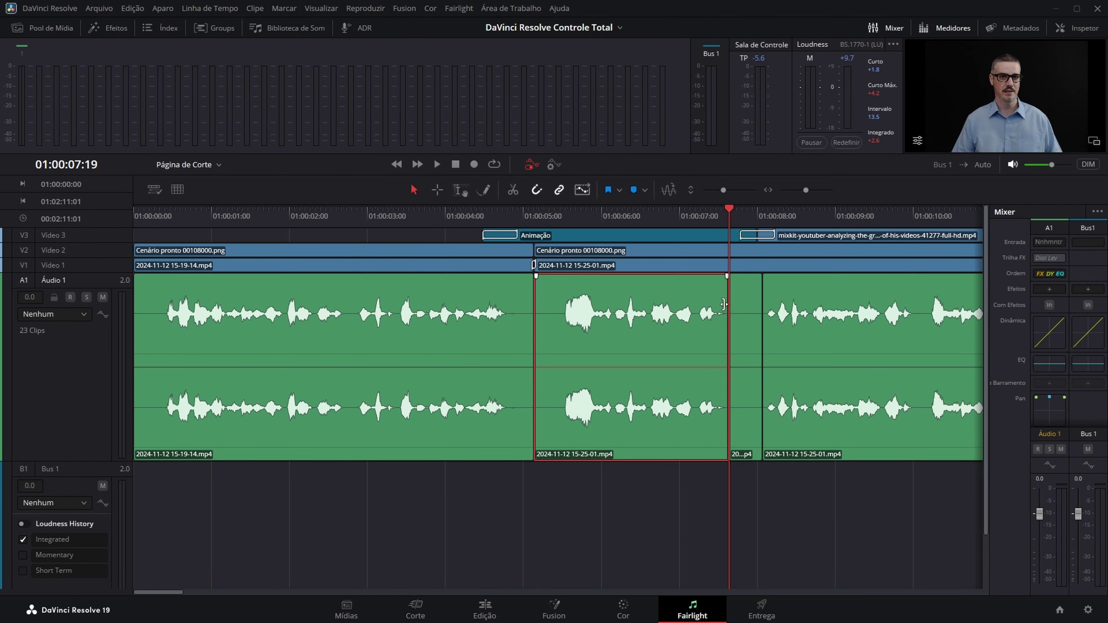
click(746, 328)
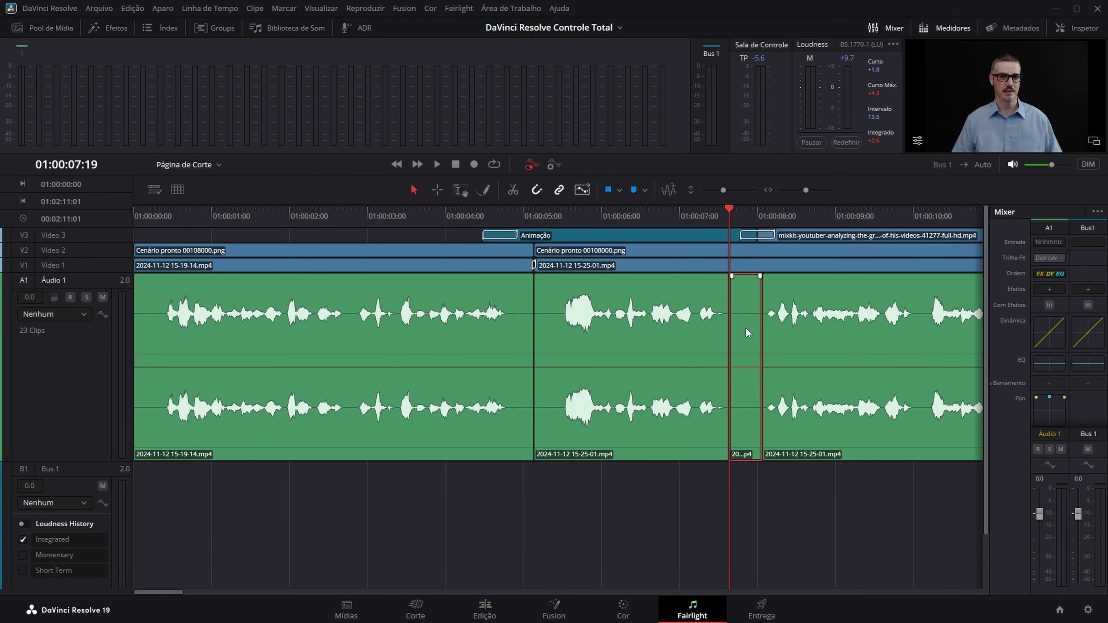
key(BackSpace)
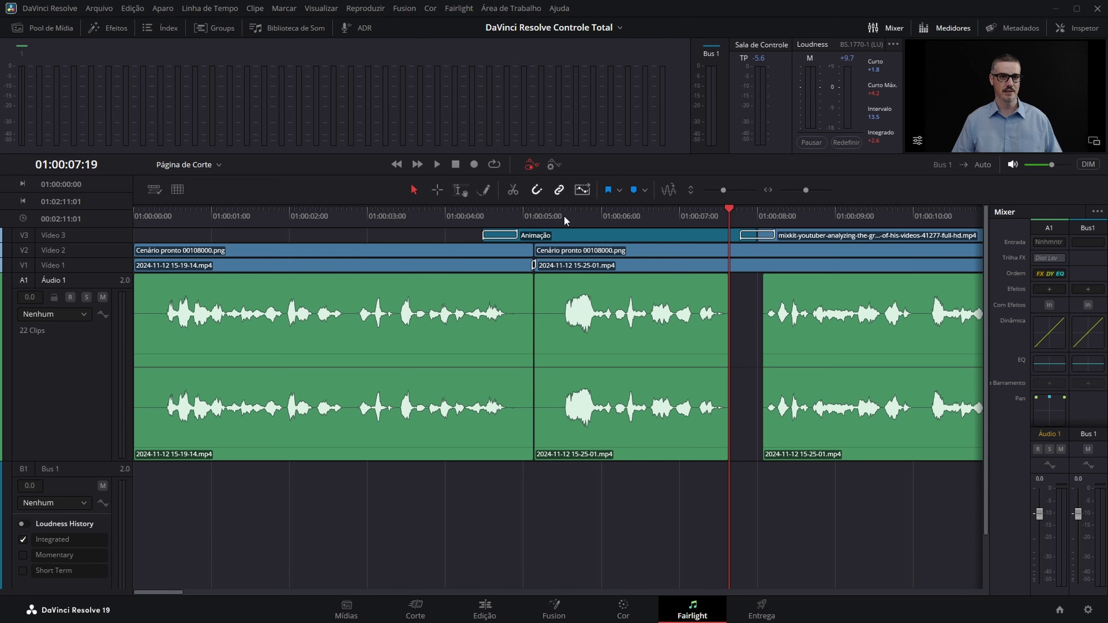
- Play across the new gap after 01:00:07:19 and step back and forth through it frame by frame
key(space)
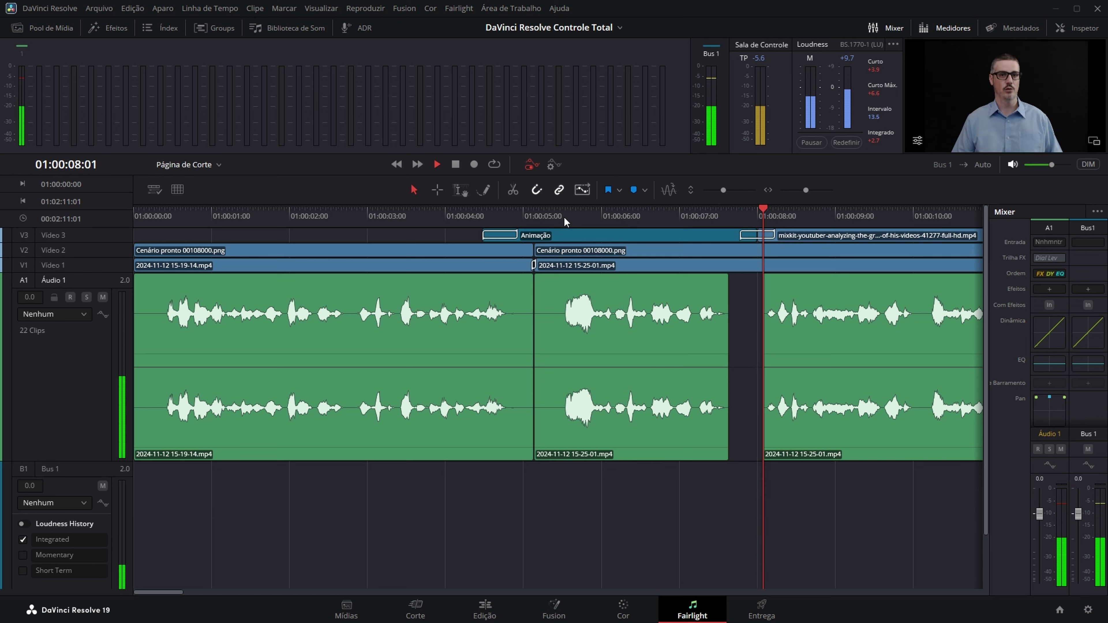
key(space)
key(Left)
key(Left)
key(Left)
key(Left)
key(Left)
key(Left)
key(Left)
key(Left)
key(Left)
key(Left)
key(Left)
key(Left)
key(Left)
key(Left)
key(Left)
key(Left)
key(Left)
key(Right)
key(Right)
key(Right)
key(Right)
key(Right)
key(Right)
key(Right)
key(Right)
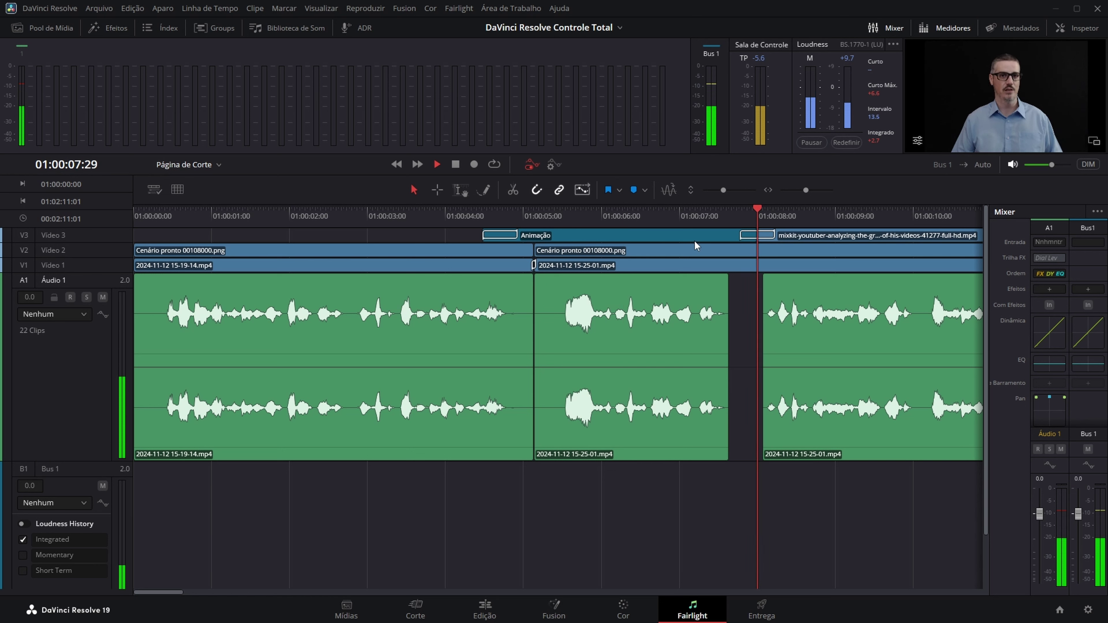
- Split the audio clip after the gap at 01:00:10:02 and delete the piece before the cut
drag(764, 211, 922, 237)
click(879, 350)
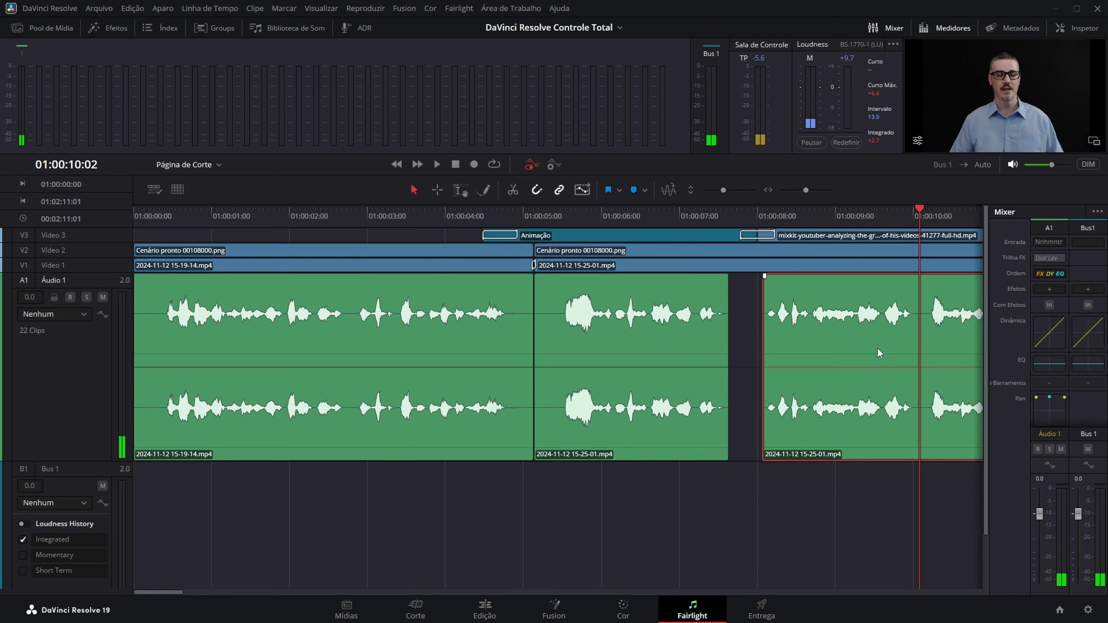
key(ctrl+b)
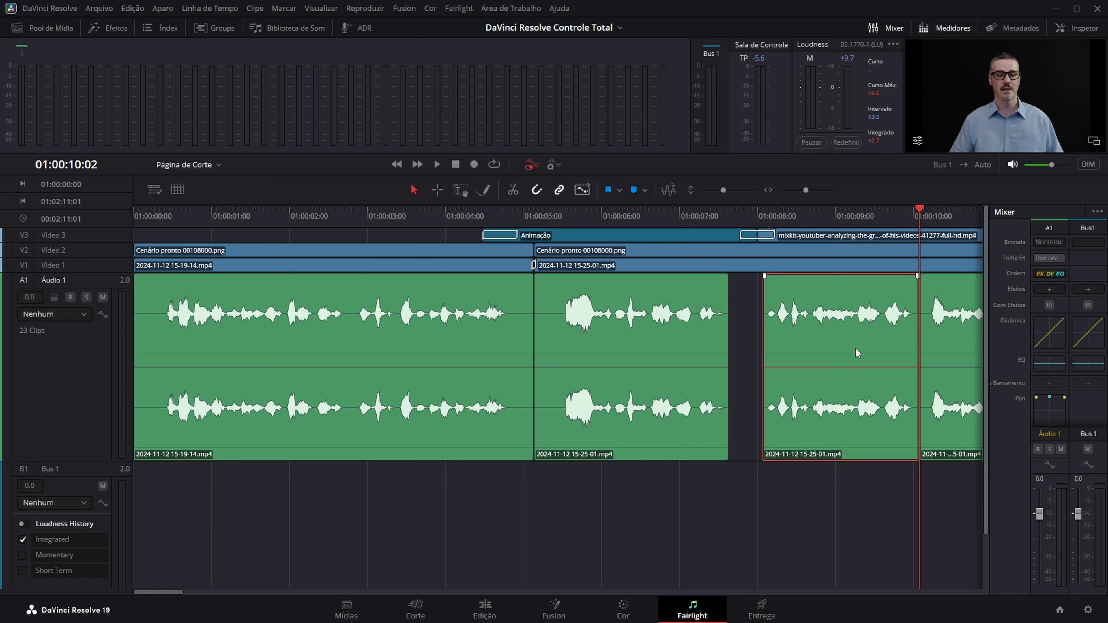
key(Delete)
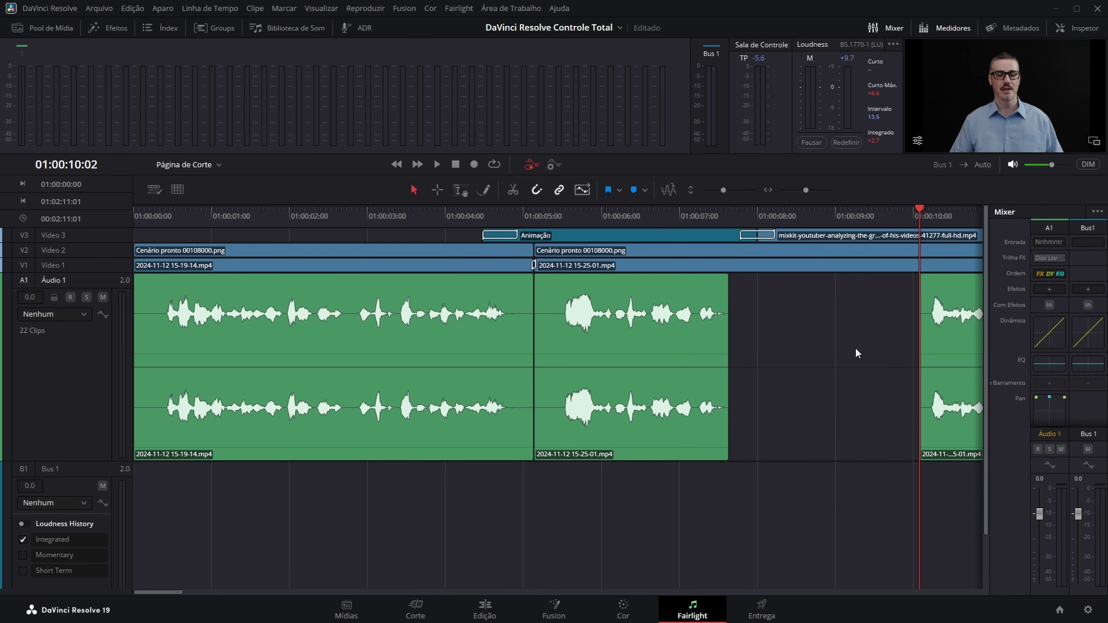
- Extend the clip edges around the gap, bringing the following clip's start back to about 01:00:08:00
mouse_move(924, 343)
mouse_down()
mouse_move(738, 348)
mouse_move(937, 357)
mouse_move(894, 358)
mouse_move(922, 360)
mouse_up()
mouse_move(725, 334)
mouse_down()
mouse_move(930, 352)
mouse_move(732, 353)
mouse_up()
drag(921, 337, 762, 348)
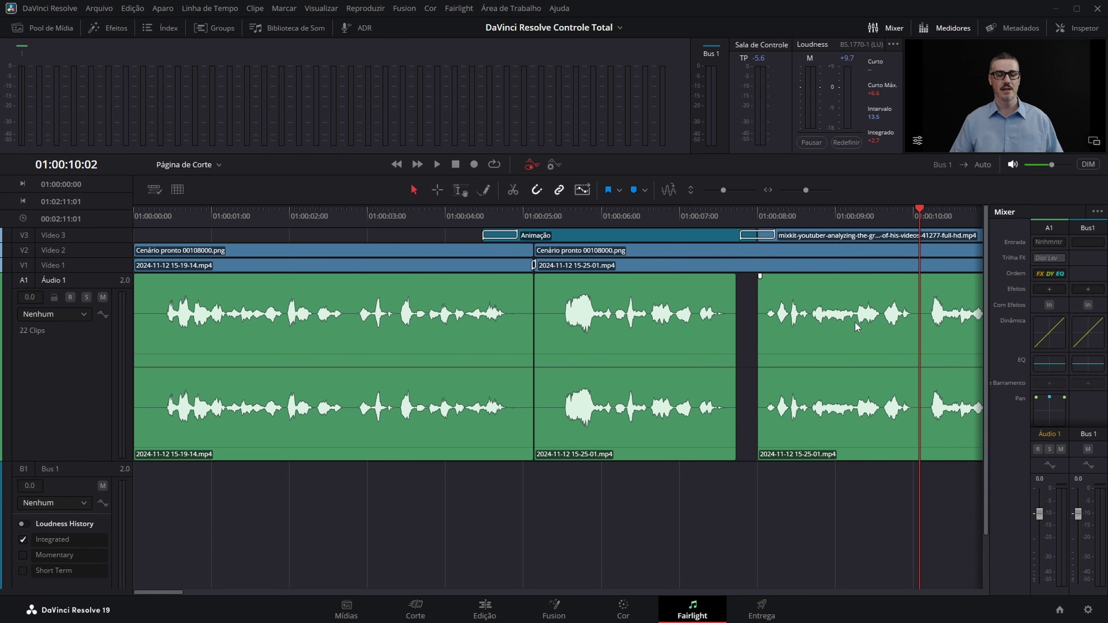
- Jump through the successive edit points to examine the clip junctions up to the orange clips near 01:00:40
key(Down)
key(Down)
key(Down)
key(Down)
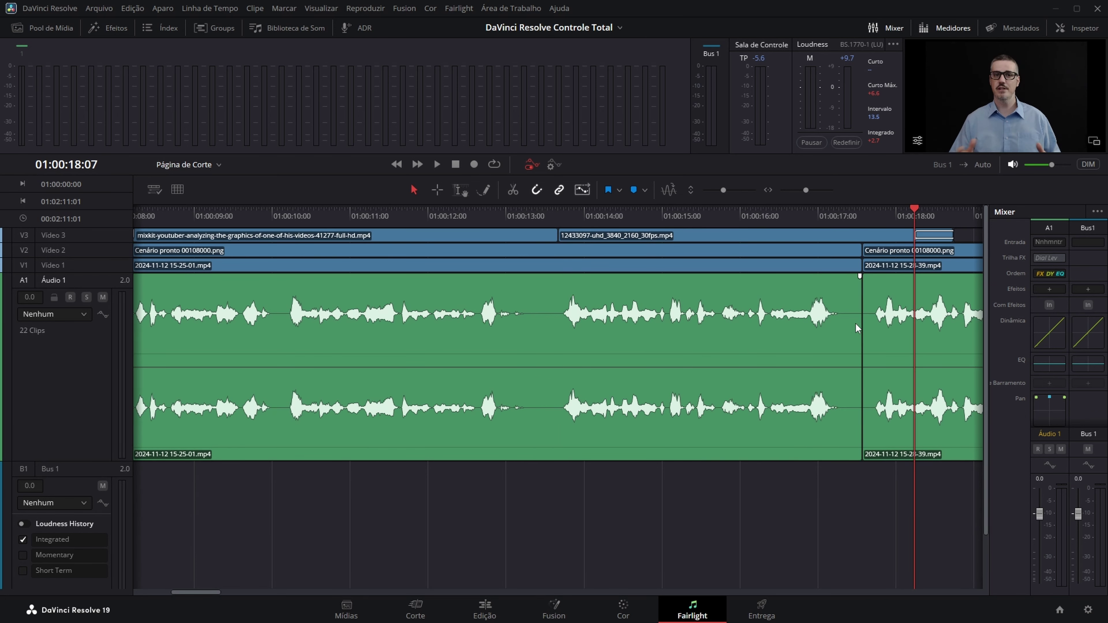
key(Down)
key(Down)
key(Down)
key(Down)
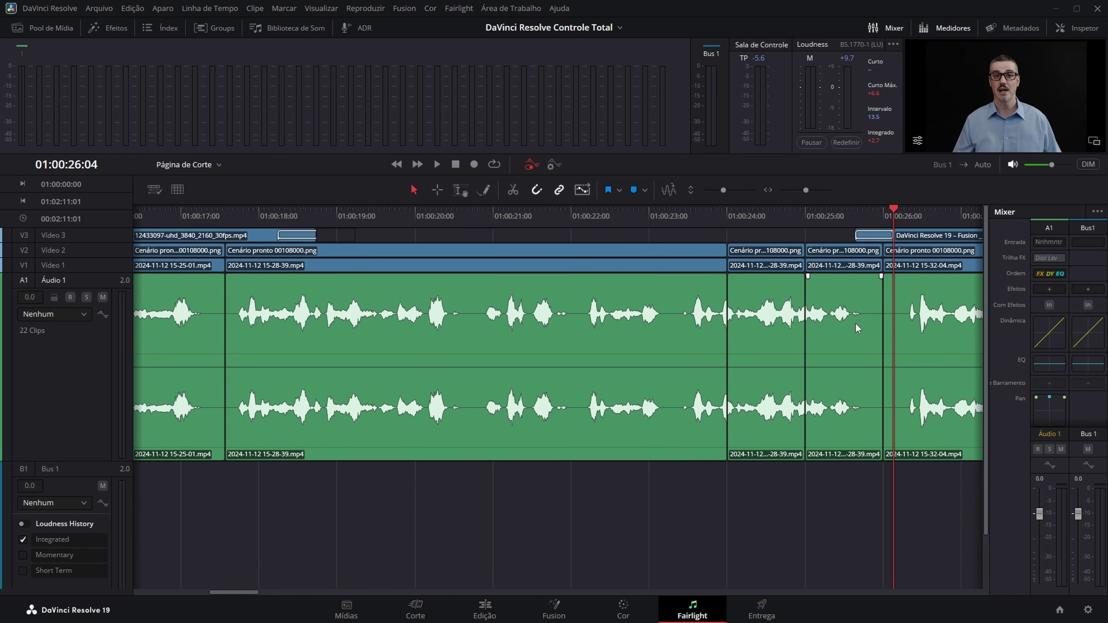
key(Down)
key(Down)
key(Up)
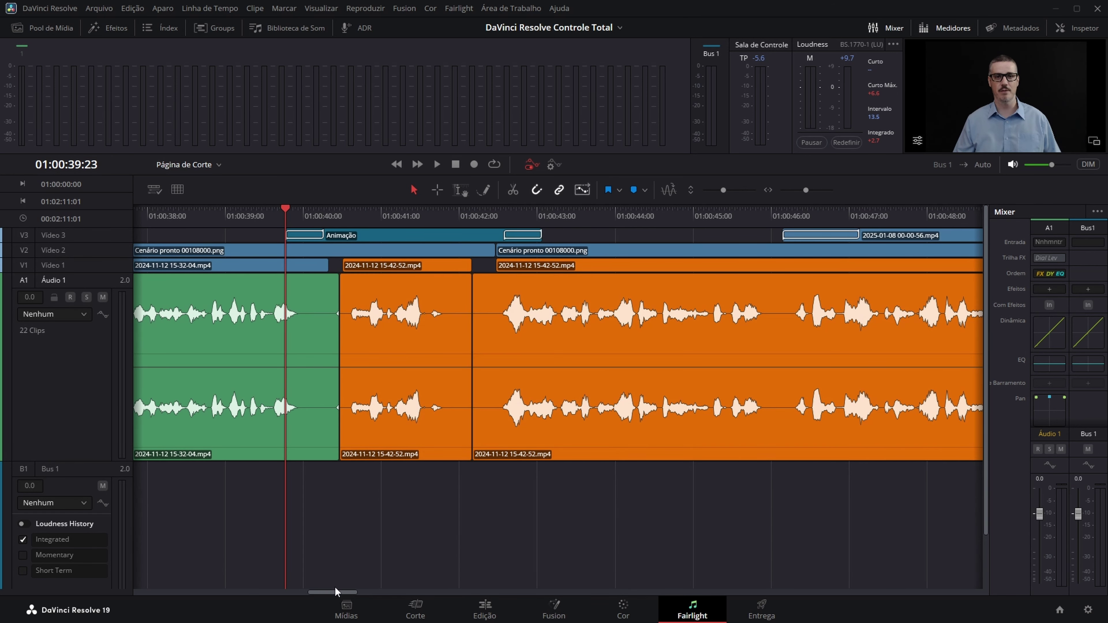
- Play forward and backward repeatedly across the junction between the green and orange clips near 01:00:40 to find the unwanted sound
drag(338, 592, 328, 591)
key(space)
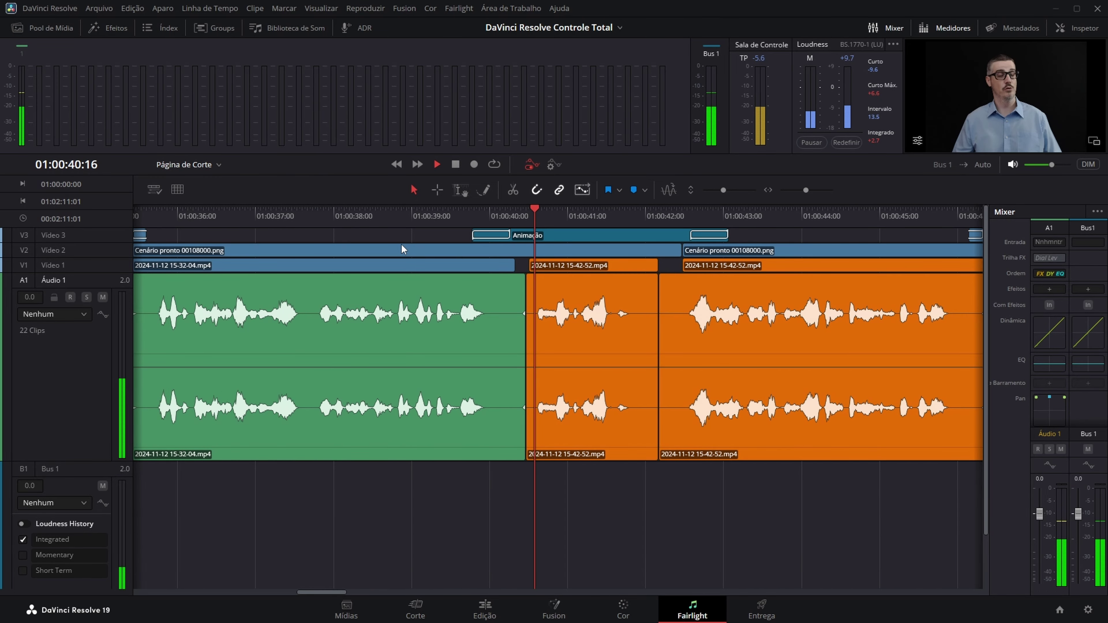
key(j)
key(l)
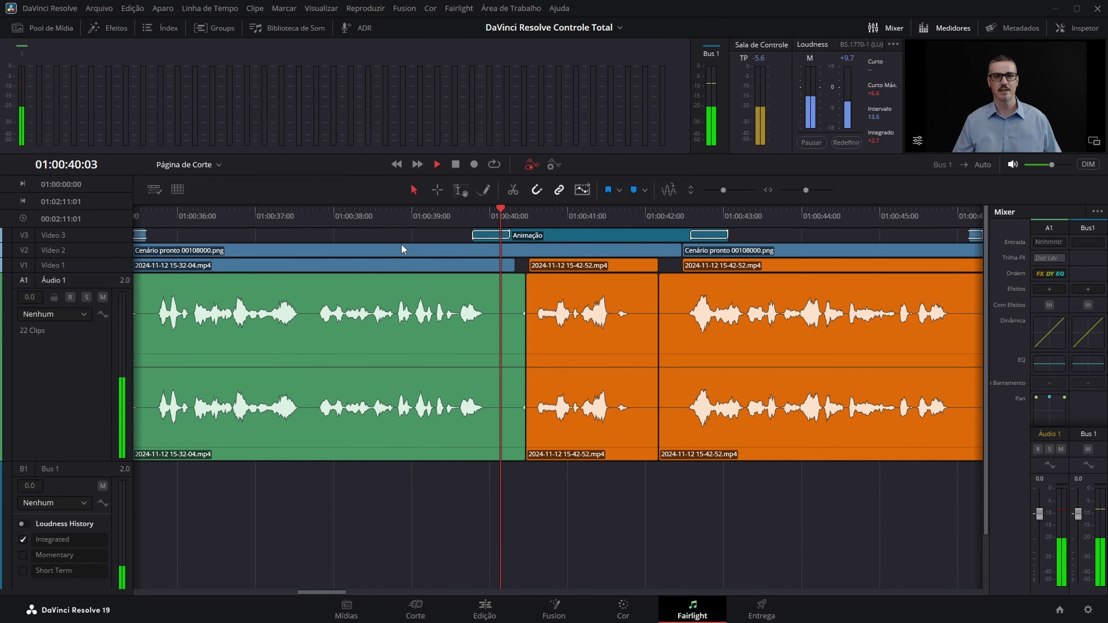
key(j)
key(l)
key(j)
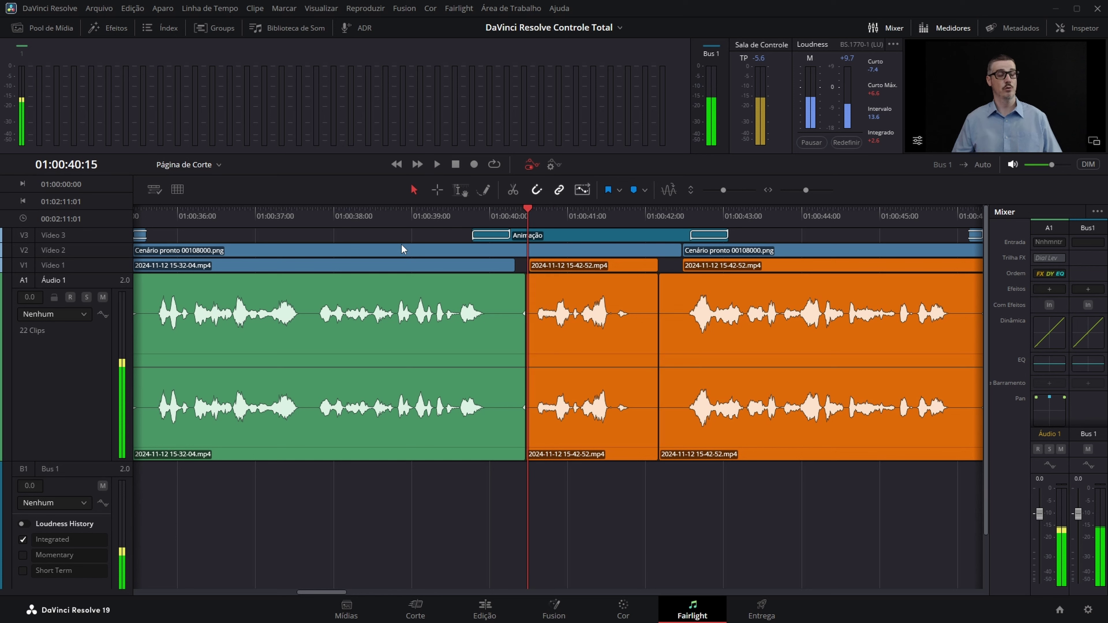
key(l)
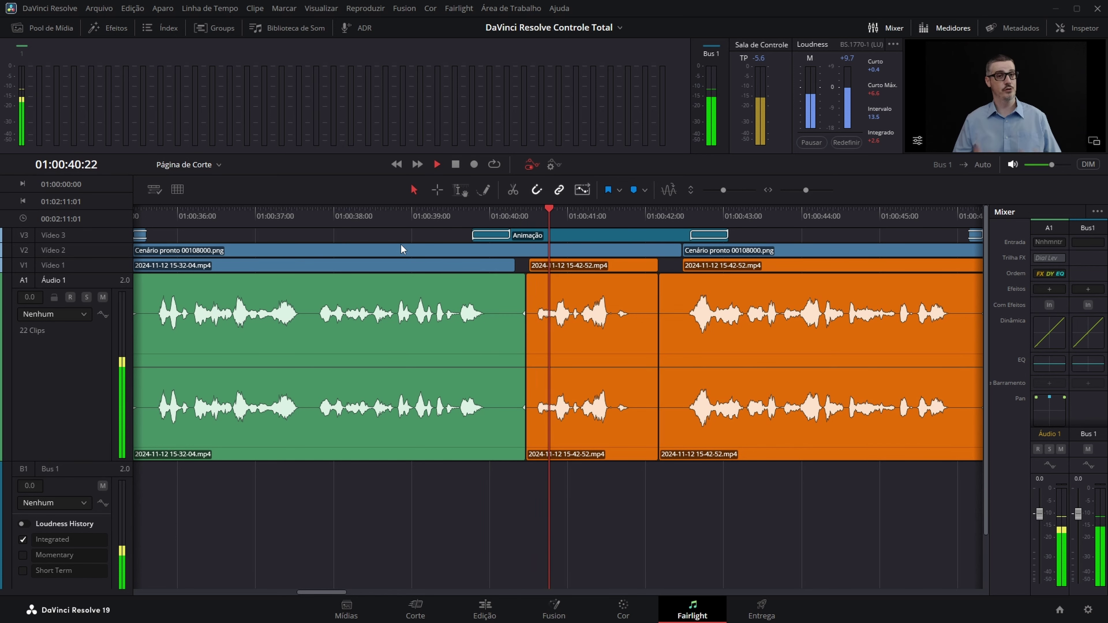
key(j)
key(l)
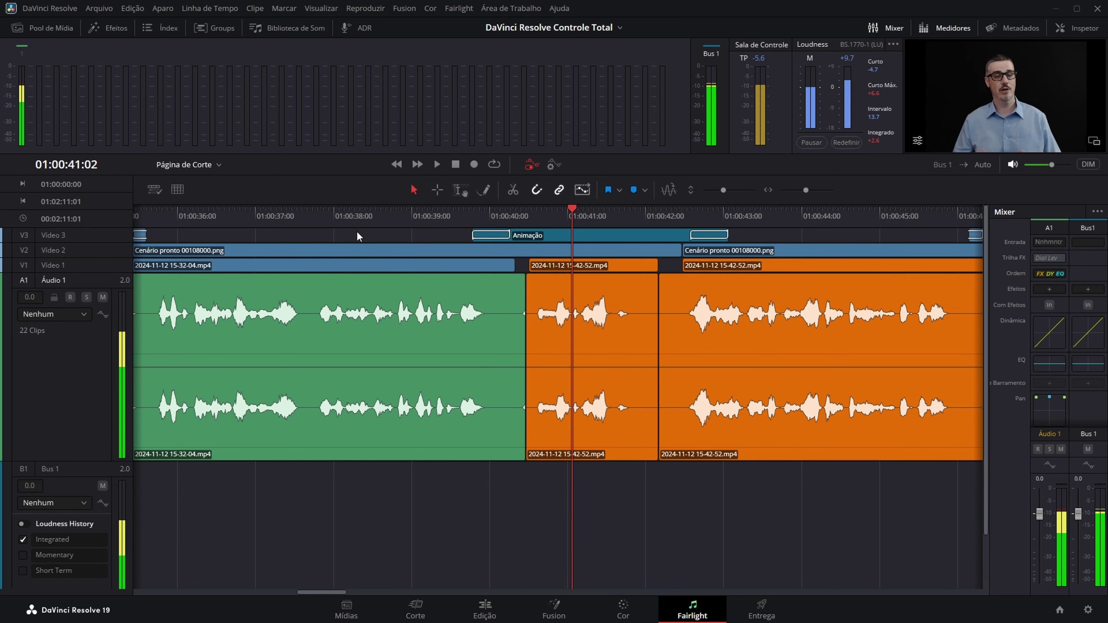
key(j)
key(l)
key(j)
key(l)
key(j)
key(l)
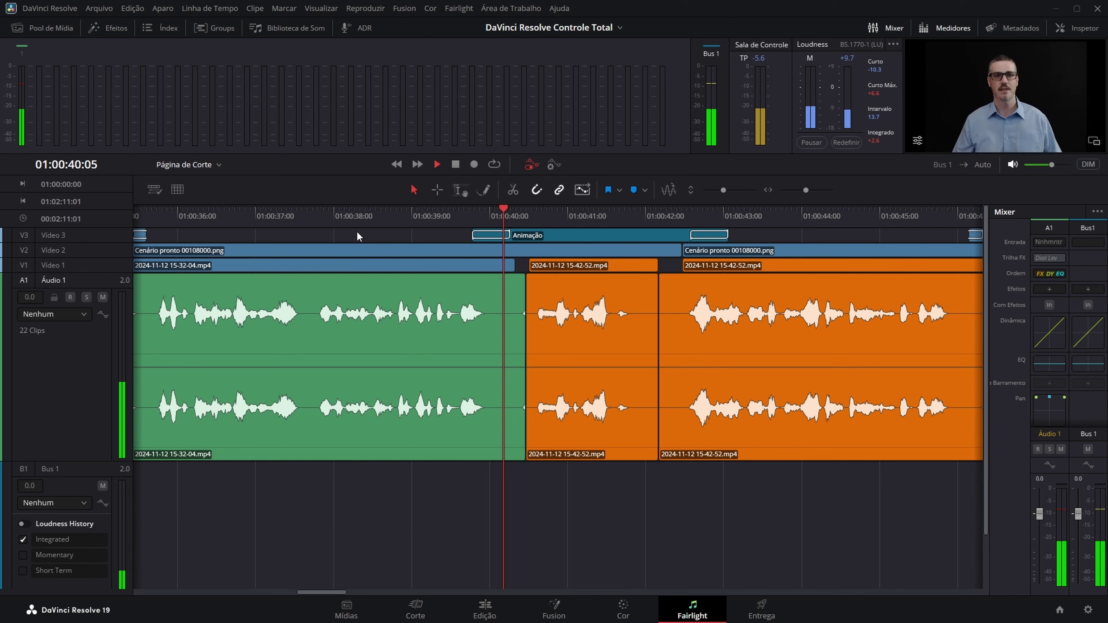
key(k)
- Trim the green clip's end to about 01:00:40:00 and the first orange clip's start to about 01:00:40:18, removing the noise between them
drag(805, 190, 811, 190)
key(l)
drag(677, 333, 453, 335)
drag(680, 336, 741, 337)
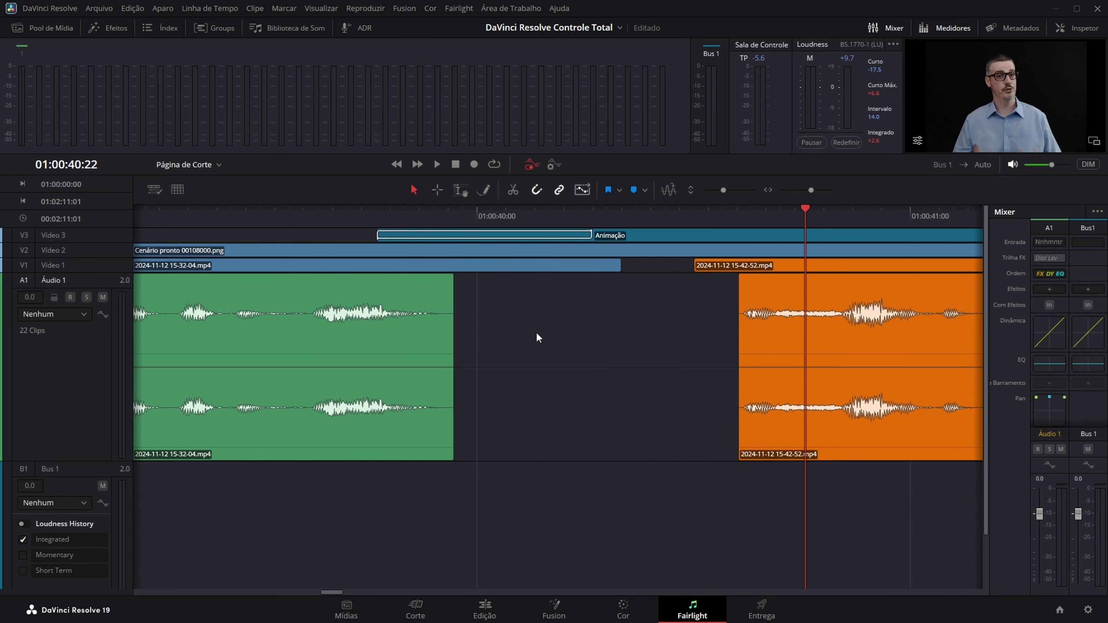
- Trim the silence from both ends of the first Áudio 1 clip and from the start of the second clip
drag(811, 191, 807, 190)
key(Home)
scroll(161, 344, up, 3)
drag(136, 357, 185, 358)
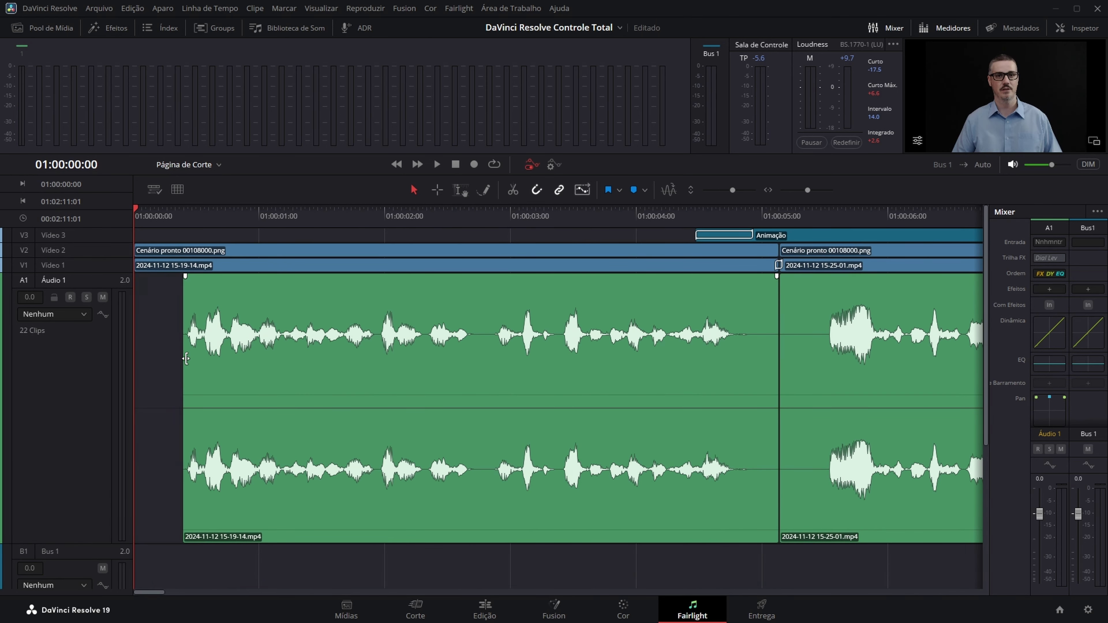
drag(777, 357, 753, 355)
drag(782, 353, 823, 351)
- Trim the silent clip edges on Áudio 1 around the orange clips near 01:00:42
key(Down)
key(Down)
key(Down)
key(Down)
drag(176, 593, 335, 596)
drag(410, 366, 397, 366)
drag(603, 365, 648, 364)
drag(340, 594, 394, 597)
drag(423, 360, 380, 361)
drag(388, 595, 437, 596)
drag(514, 357, 550, 358)
drag(439, 594, 499, 597)
drag(538, 368, 562, 369)
drag(528, 370, 493, 370)
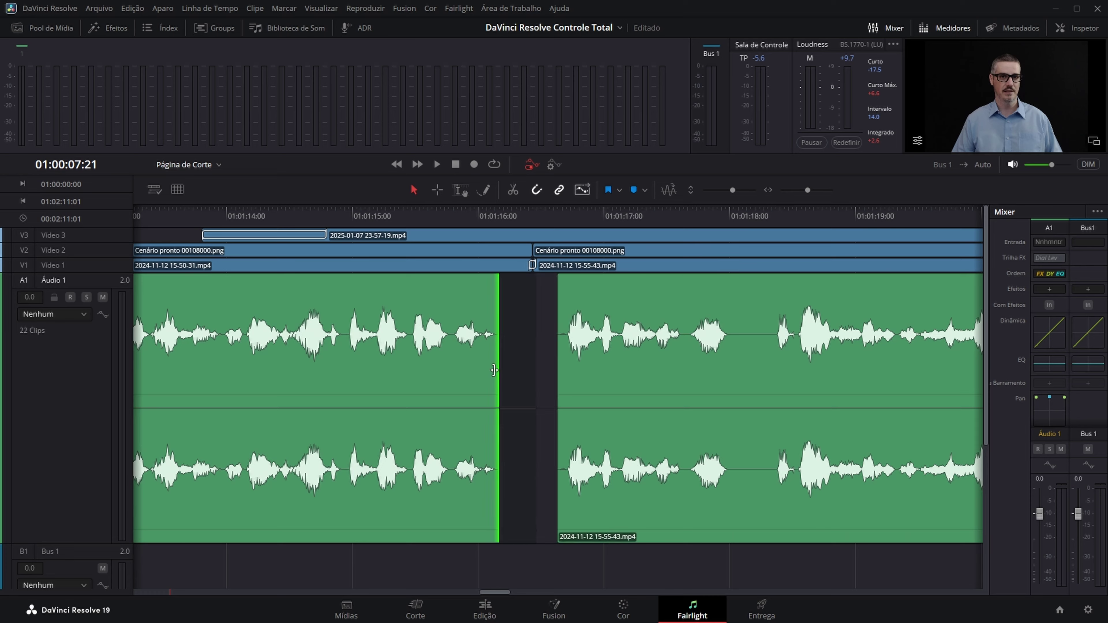
- Trim the silent edges at the three Áudio 1 clip junctions that follow the one near 01:01:16
drag(495, 593, 528, 592)
drag(380, 358, 416, 360)
drag(527, 592, 602, 593)
drag(522, 373, 474, 371)
mouse_move(530, 370)
mouse_down()
mouse_move(544, 371)
mouse_move(531, 370)
mouse_up()
drag(611, 593, 623, 595)
drag(536, 361, 489, 362)
drag(545, 362, 566, 362)
drag(618, 594, 651, 603)
drag(496, 362, 450, 362)
drag(649, 593, 693, 593)
drag(455, 362, 408, 362)
drag(693, 593, 779, 594)
drag(409, 372, 355, 372)
drag(418, 373, 423, 373)
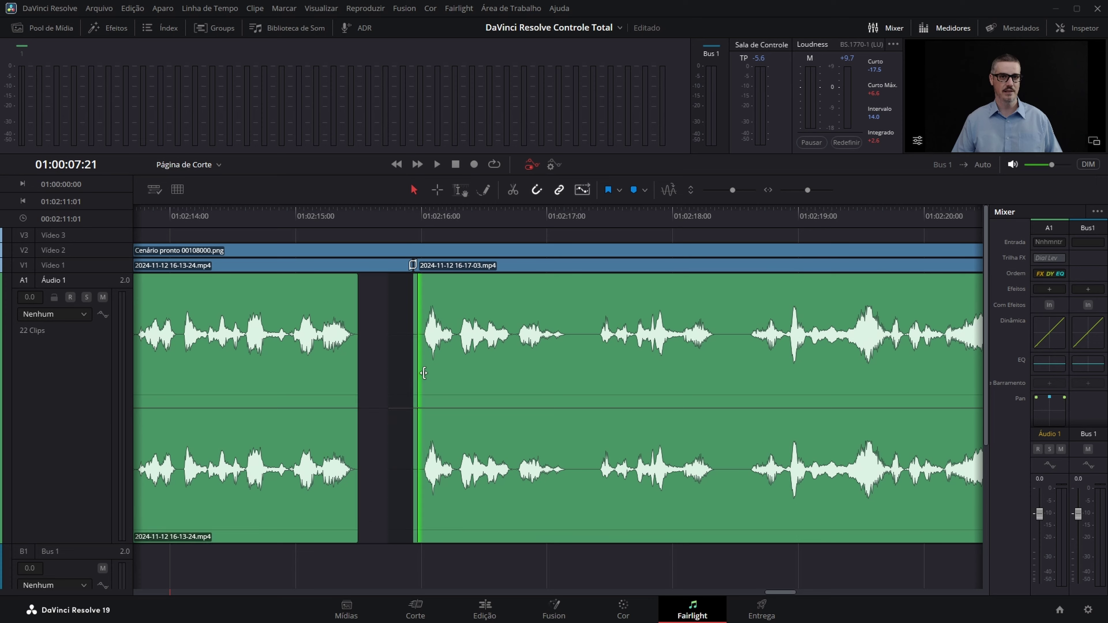
- Trim the silent edges at the last two Áudio 1 clip junctions and play back the trimmed gap near 01:00:17
drag(780, 593, 852, 593)
drag(430, 364, 392, 365)
drag(438, 366, 461, 366)
drag(852, 593, 892, 593)
drag(450, 385, 485, 385)
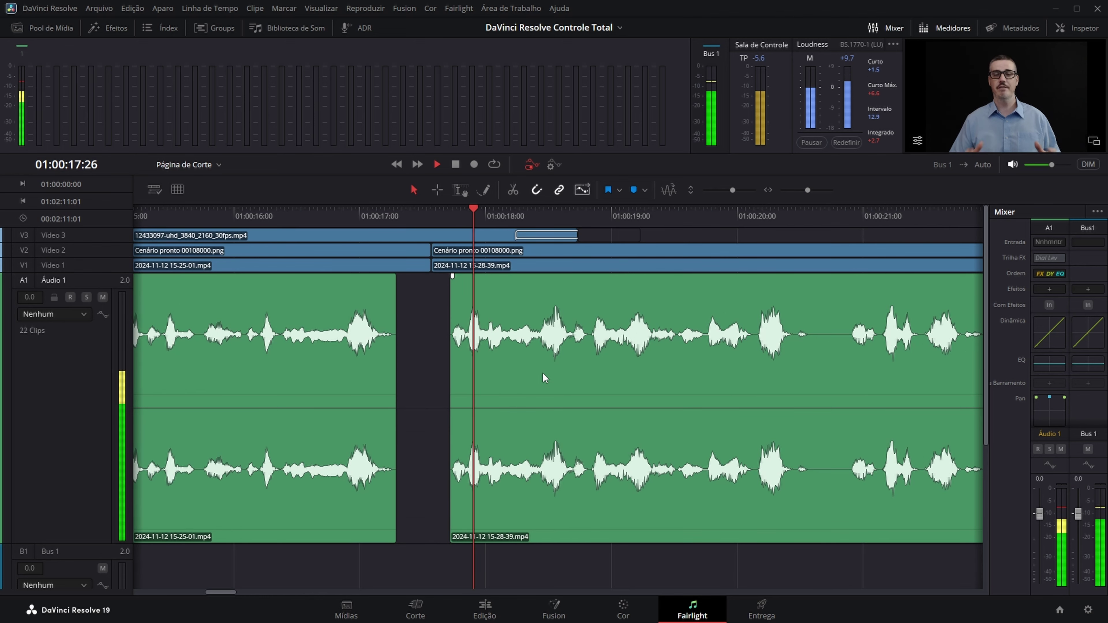
key(space)
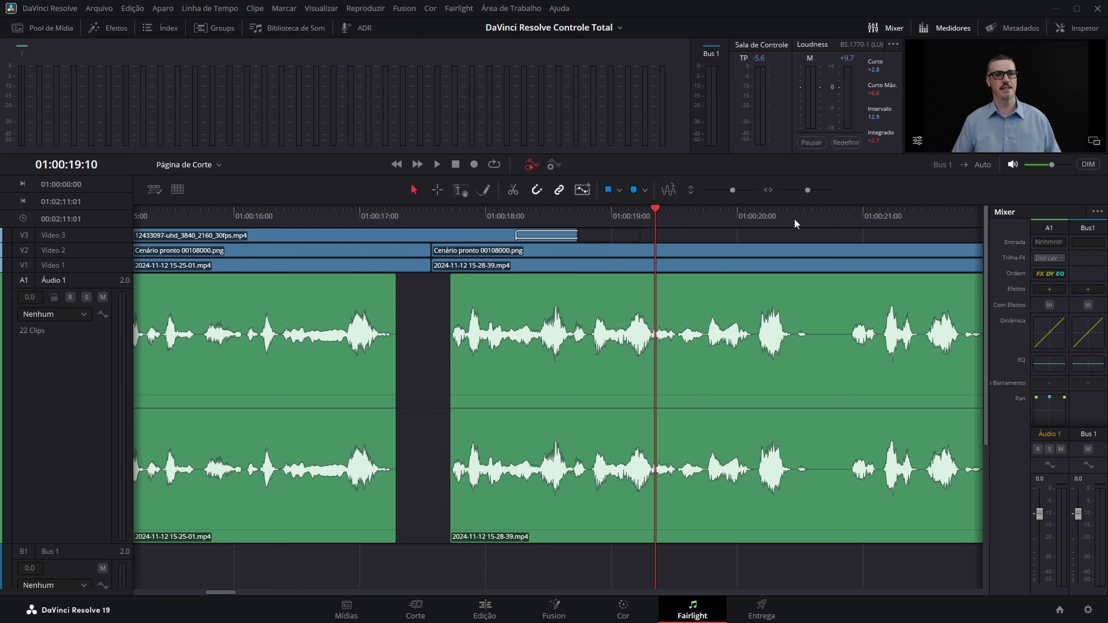
- Select all clips across the whole timeline and open the audio level normalization settings for them
drag(806, 190, 797, 191)
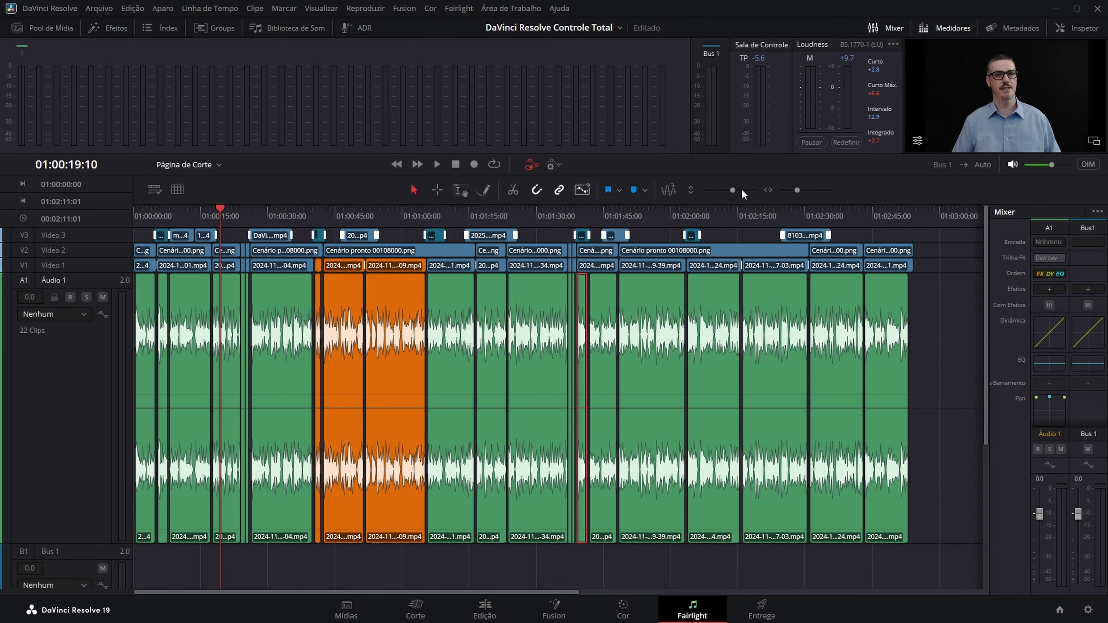
drag(735, 192, 729, 191)
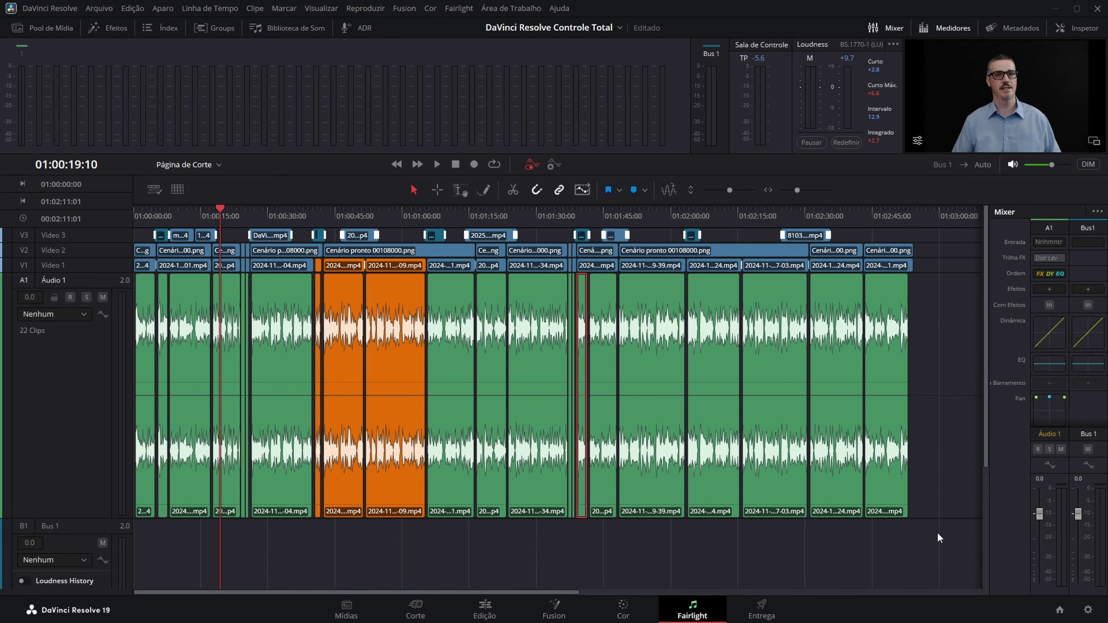
drag(924, 530, 60, 235)
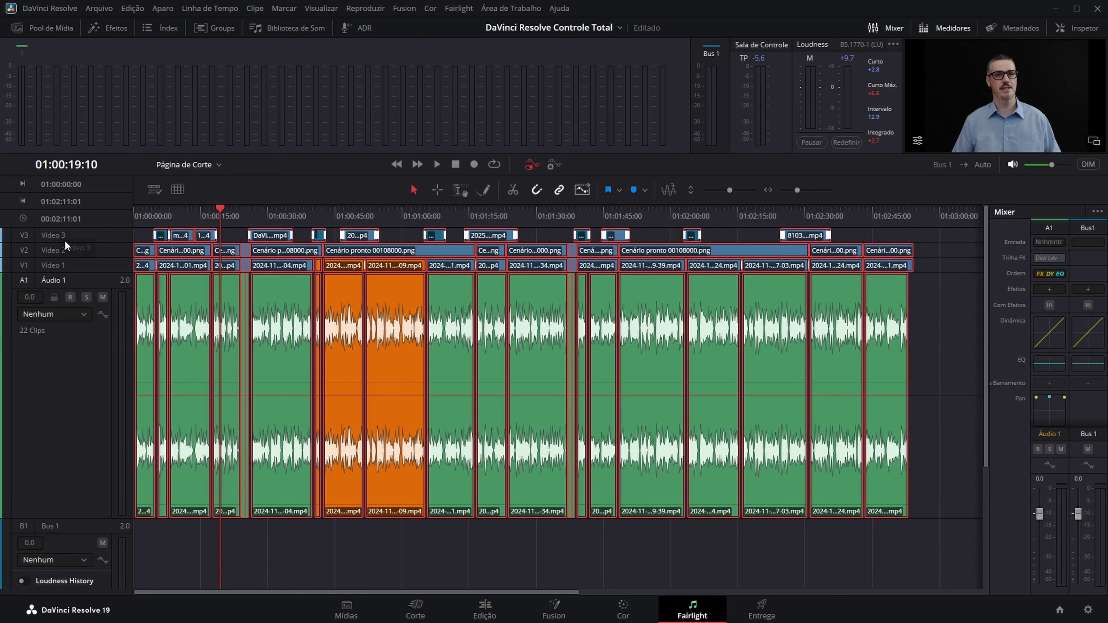
click(438, 550)
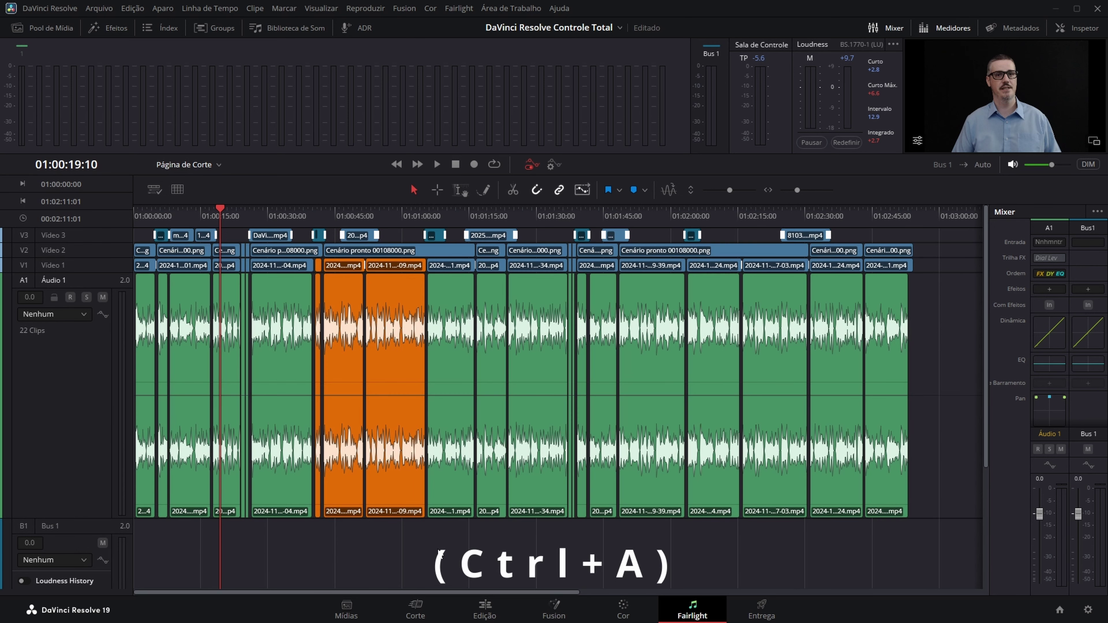
key(ctrl+a)
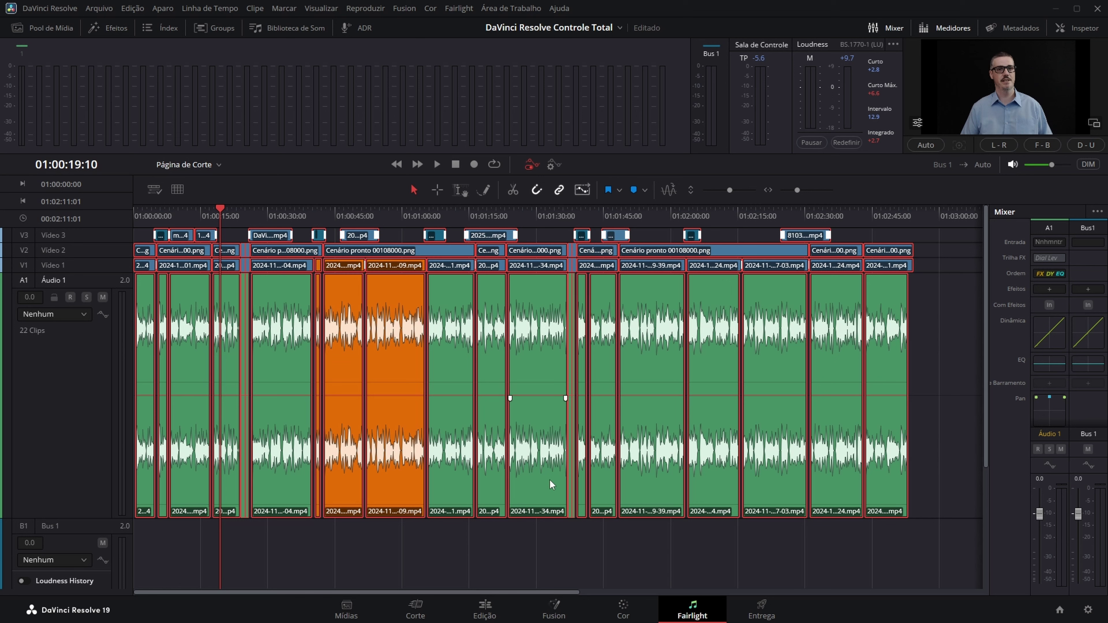
right_click(530, 351)
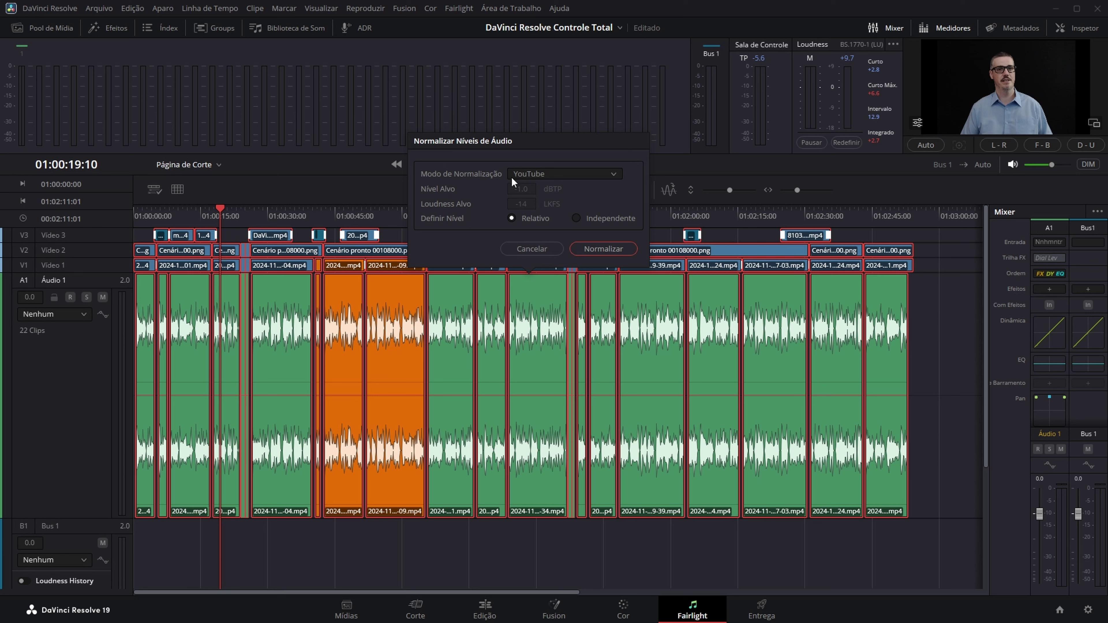
- Try the normalization modes Sample Peak Program, True Peak, Netflix, Disney - 2.0, Disney - 5.1+ and AGCOM 219/09/CSP
click(613, 173)
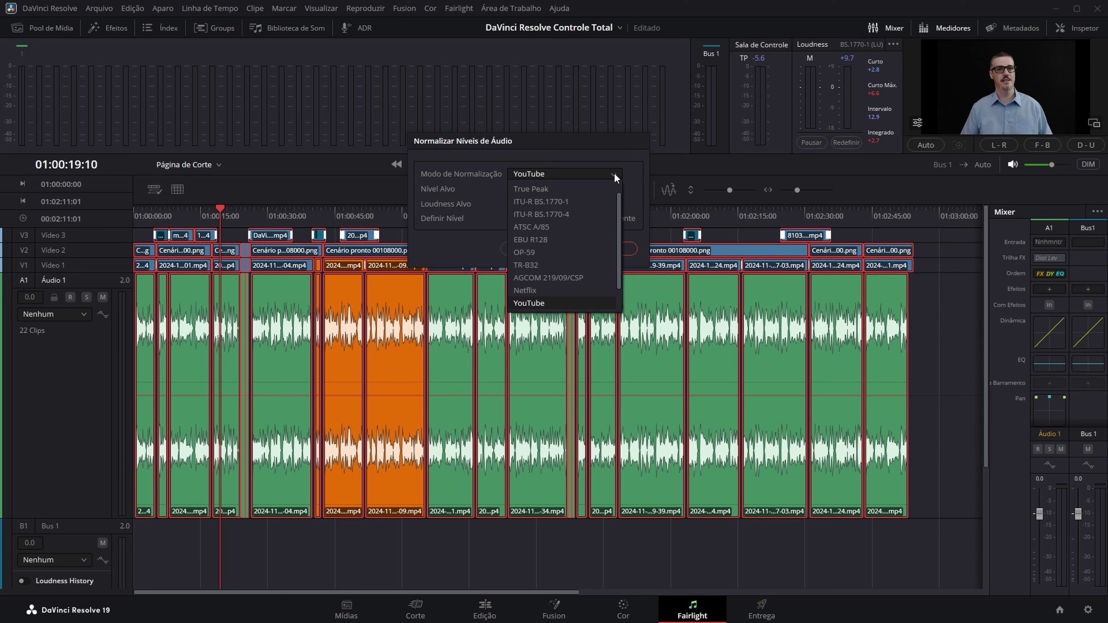
scroll(593, 193, up, 1)
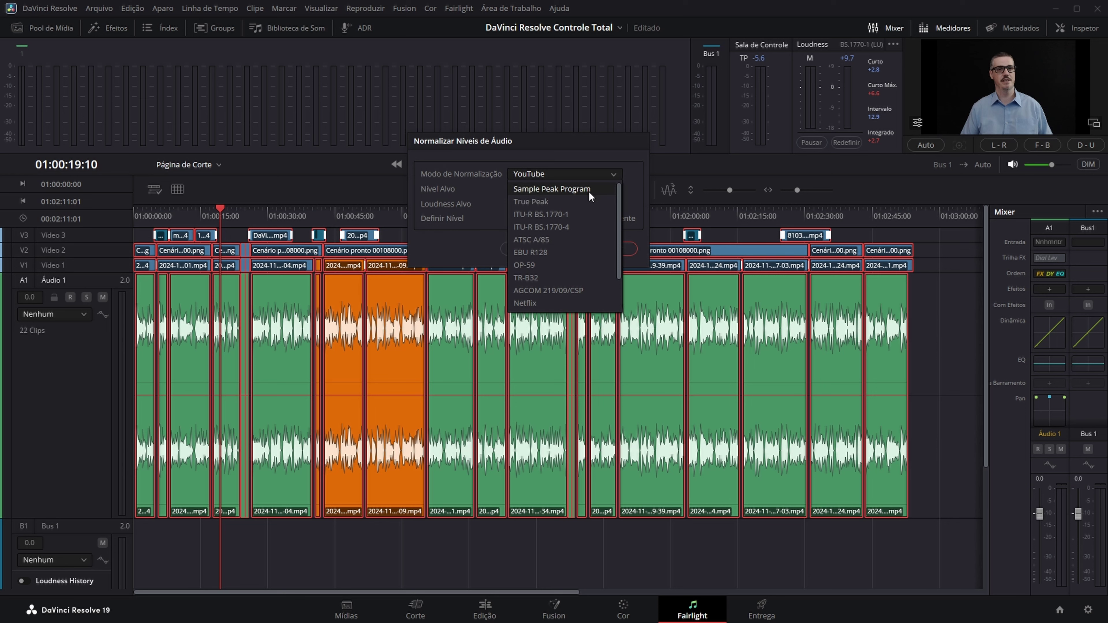
click(585, 189)
click(613, 177)
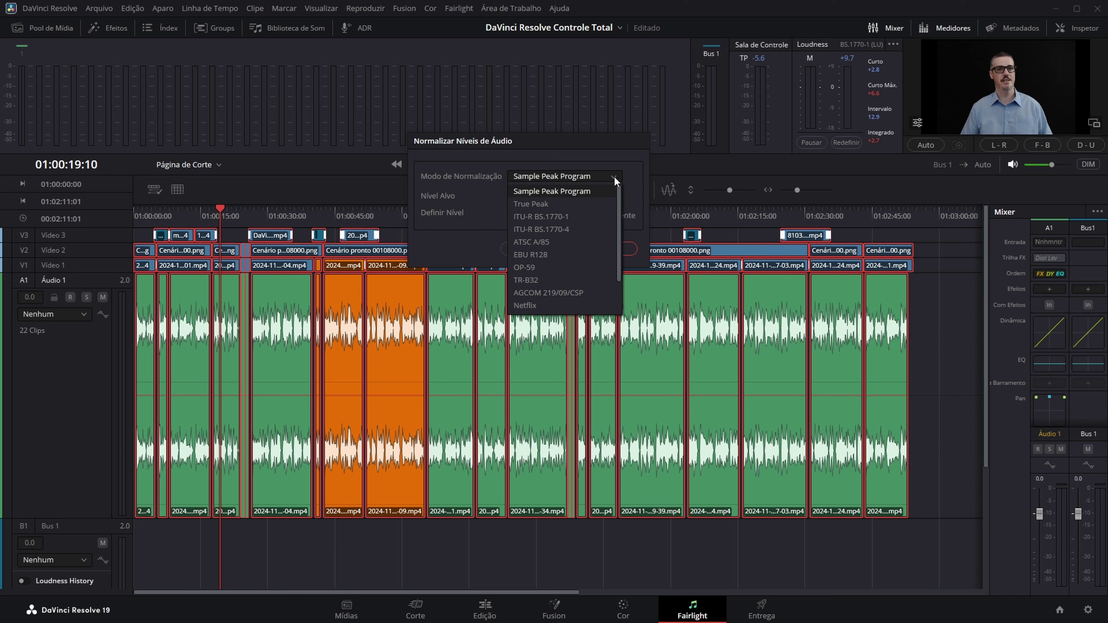
click(576, 201)
click(606, 175)
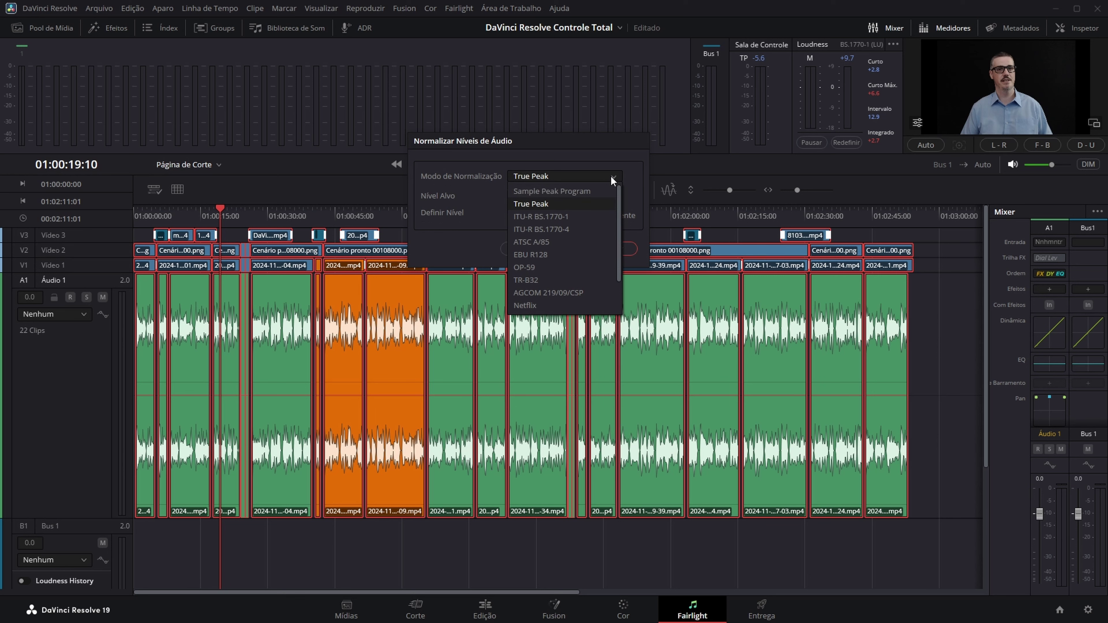
scroll(567, 242, down, 2)
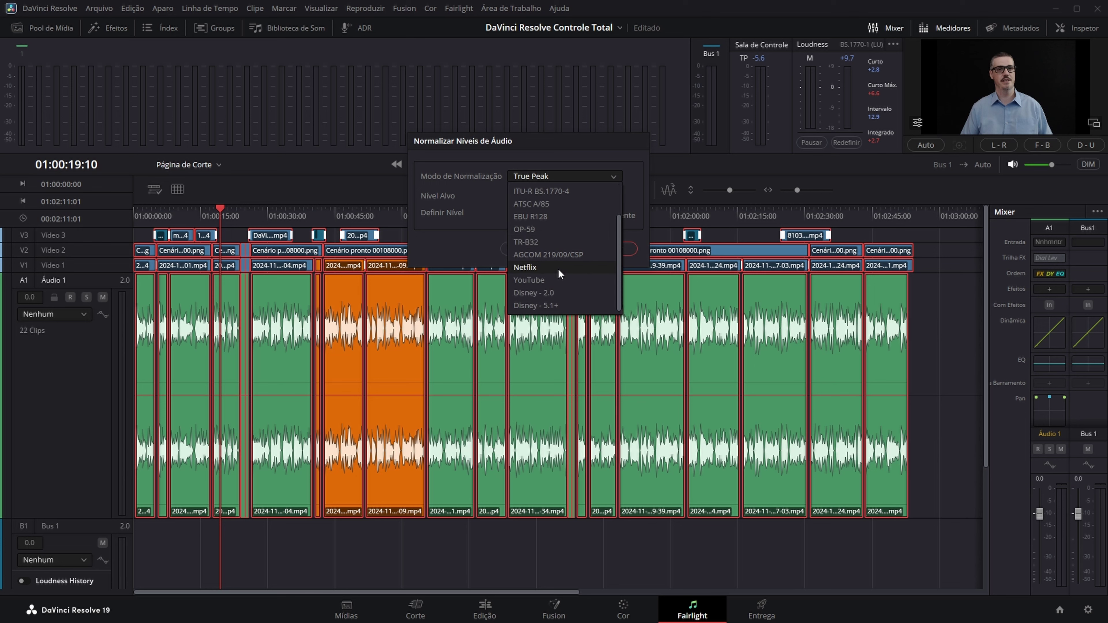
click(541, 268)
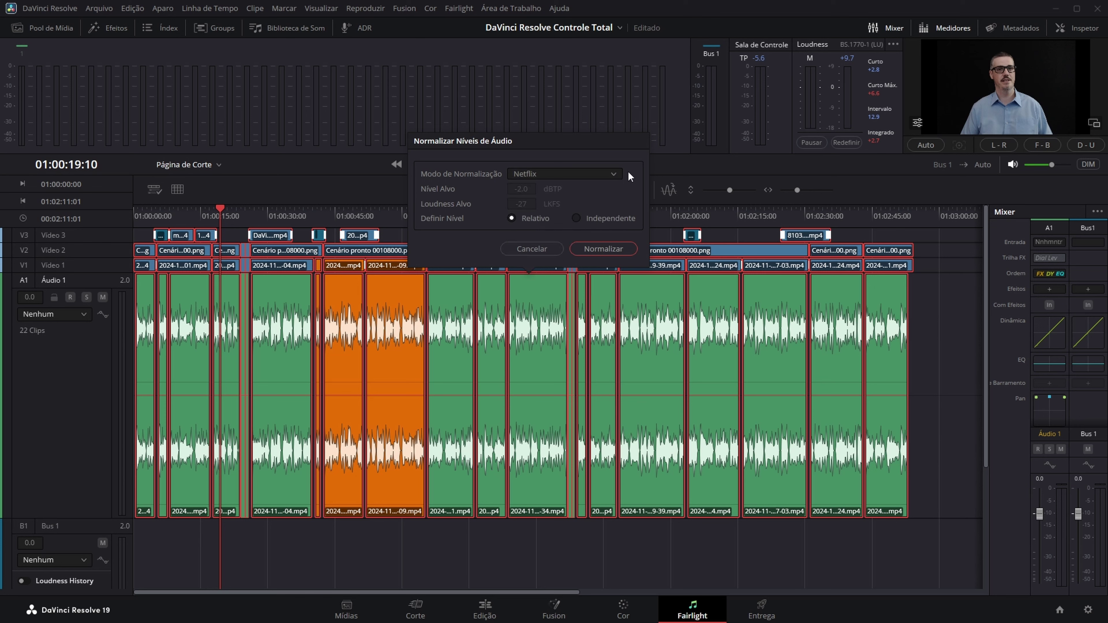
click(613, 174)
click(549, 292)
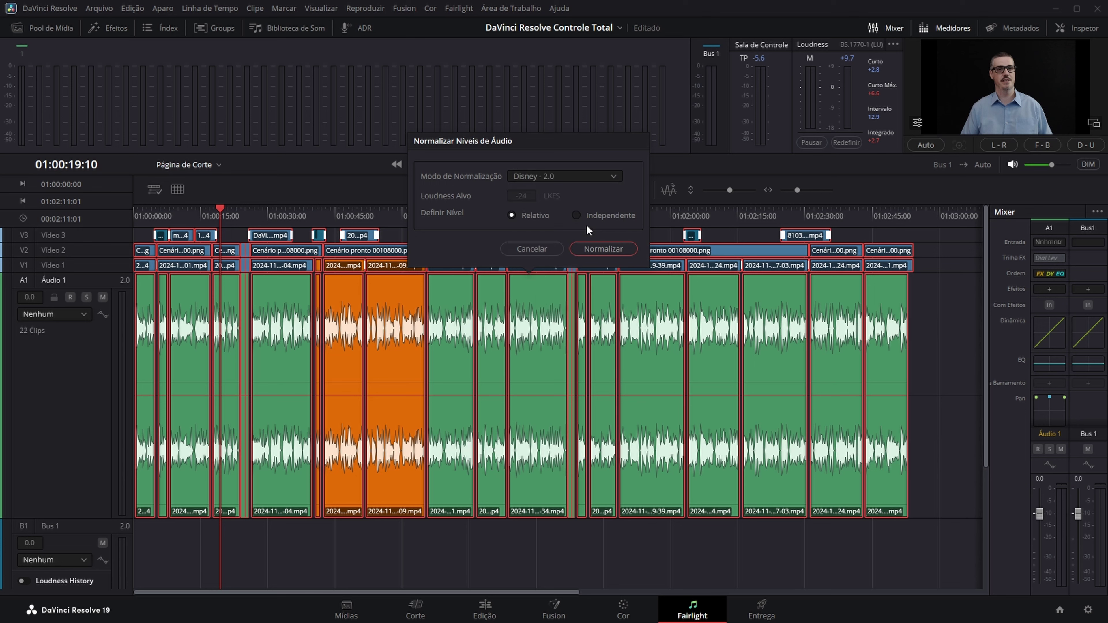
click(613, 175)
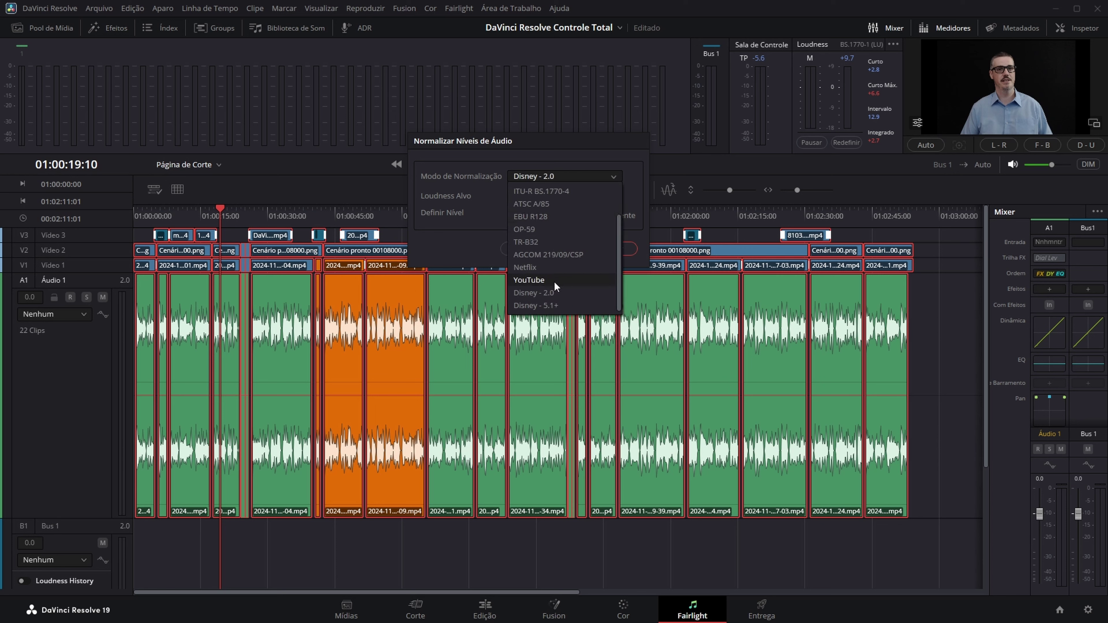
click(549, 306)
click(613, 174)
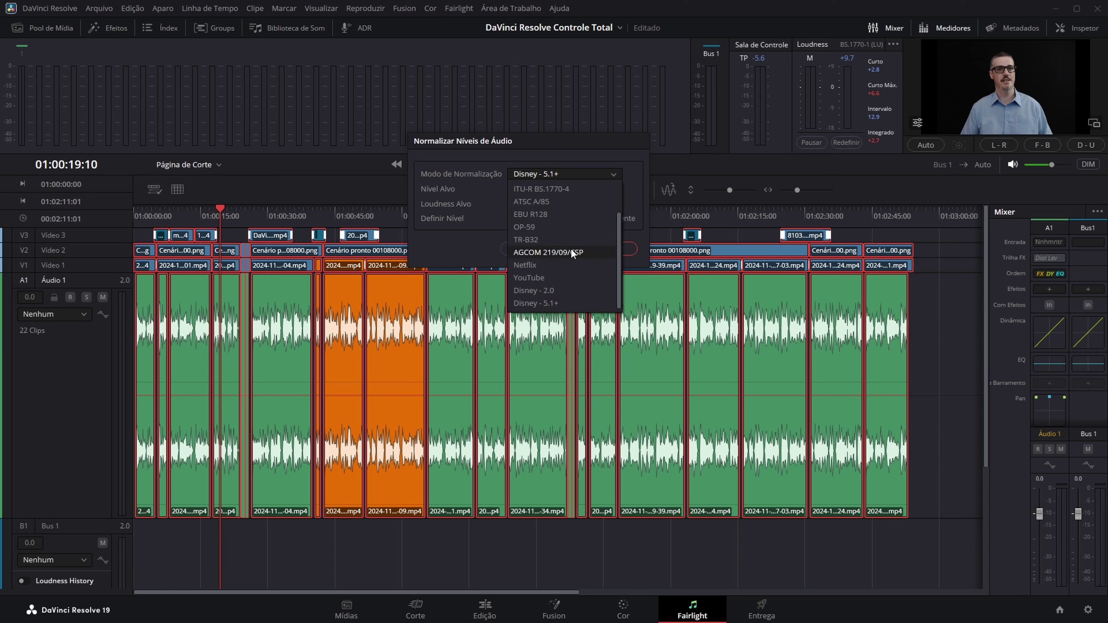
click(563, 251)
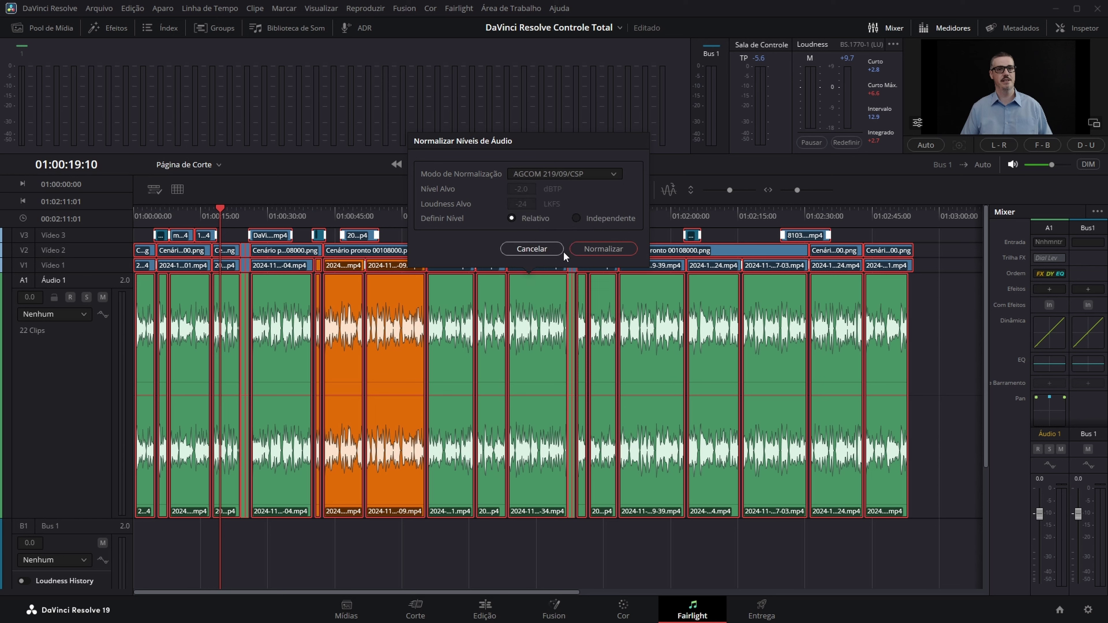
- Normalize the selected clips with the YouTube mode and relative level, and play back a few seconds of the result
click(563, 174)
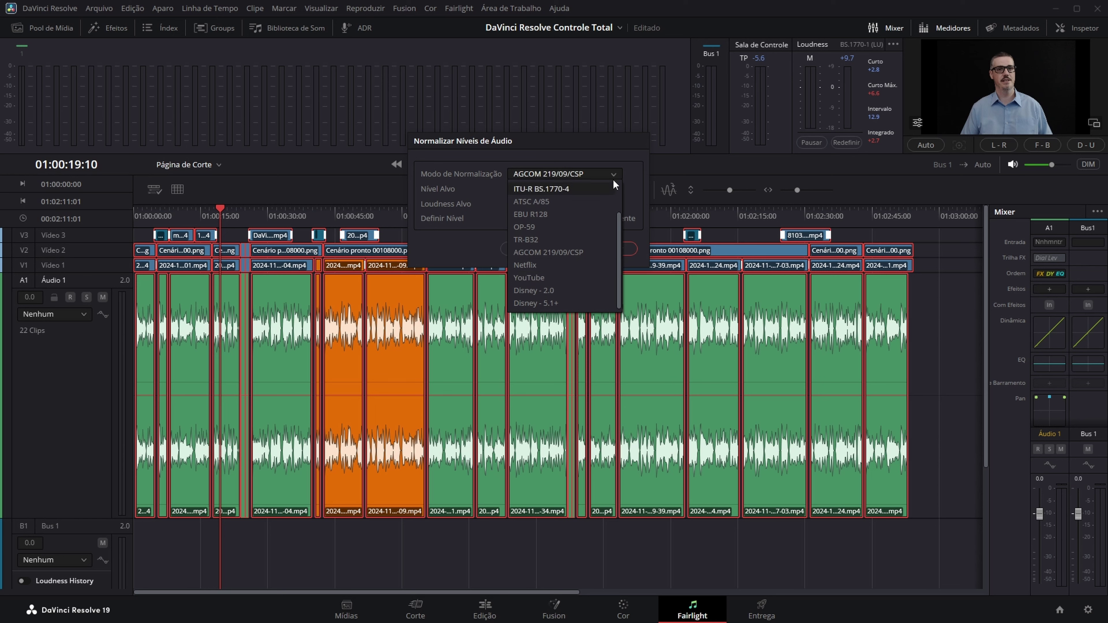
scroll(566, 241, down, 3)
click(540, 276)
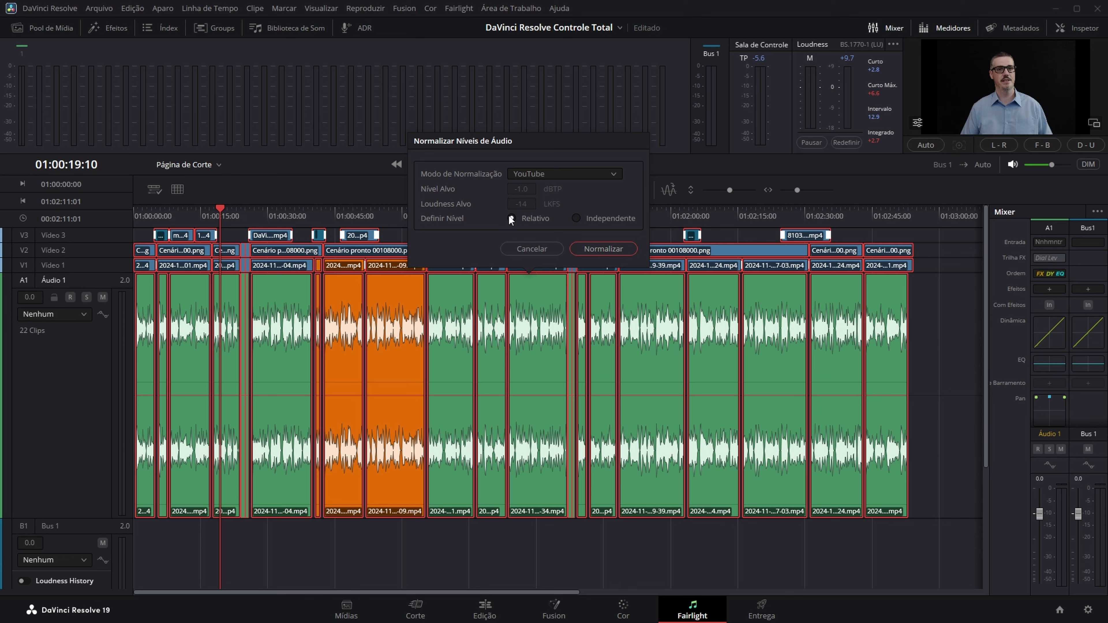
click(603, 248)
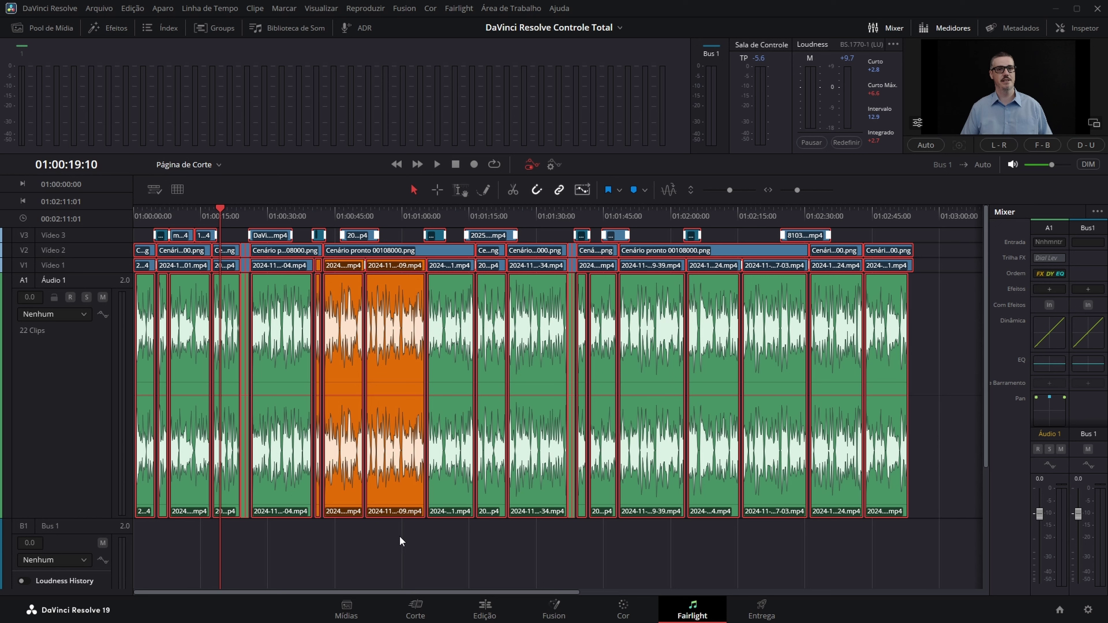
key(space)
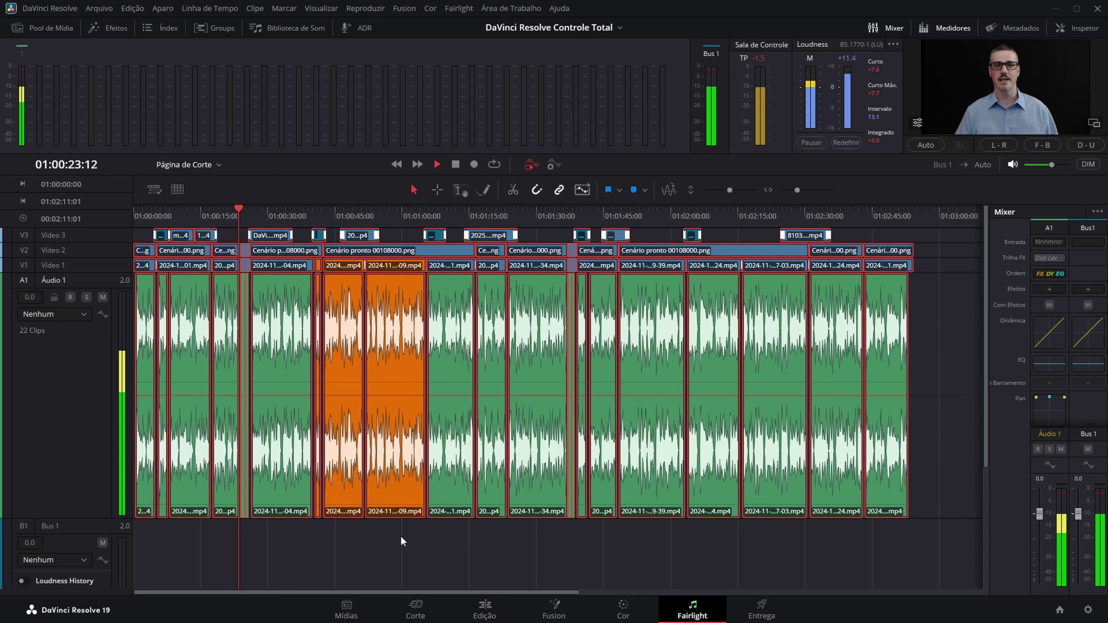
key(space)
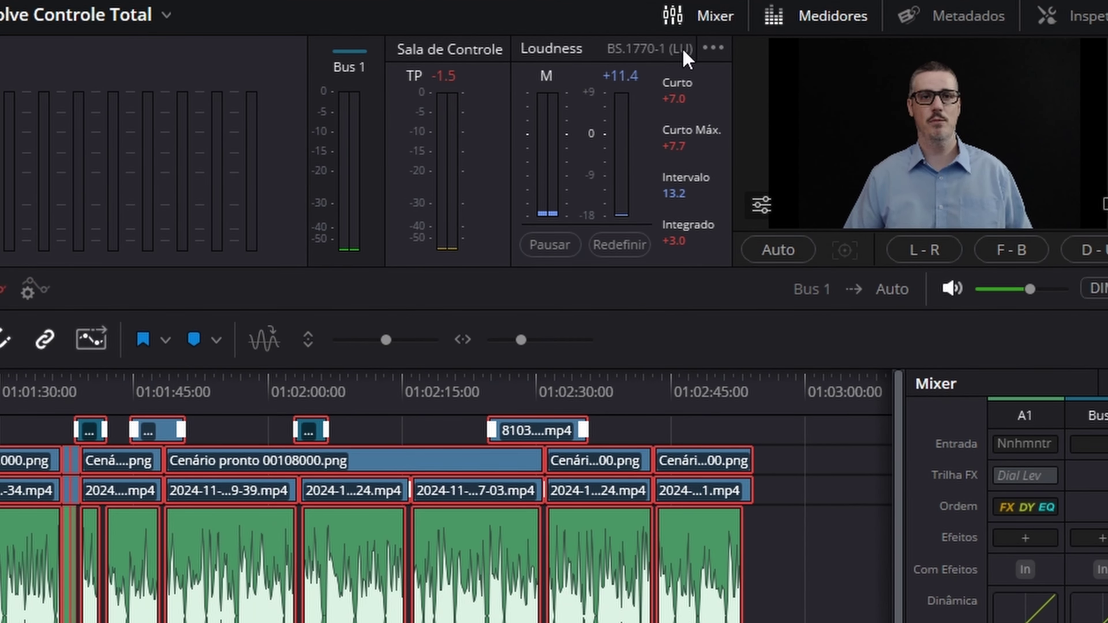
- Switch the loudness meter to the YouTube standard and return the playhead to the start of the timeline
click(715, 50)
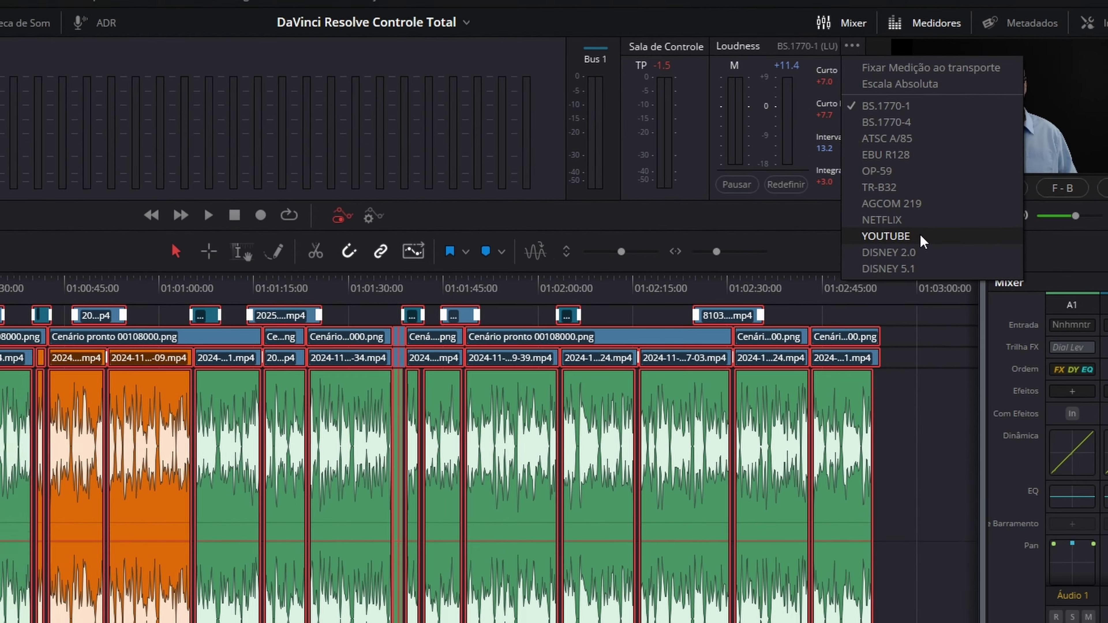
click(842, 277)
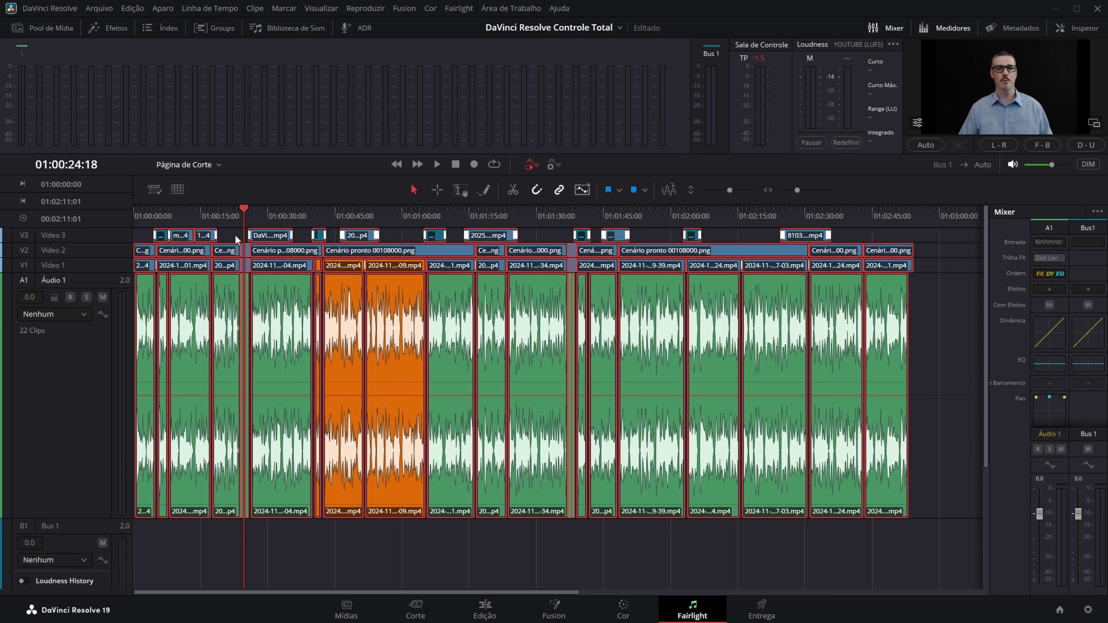
drag(244, 208, 74, 214)
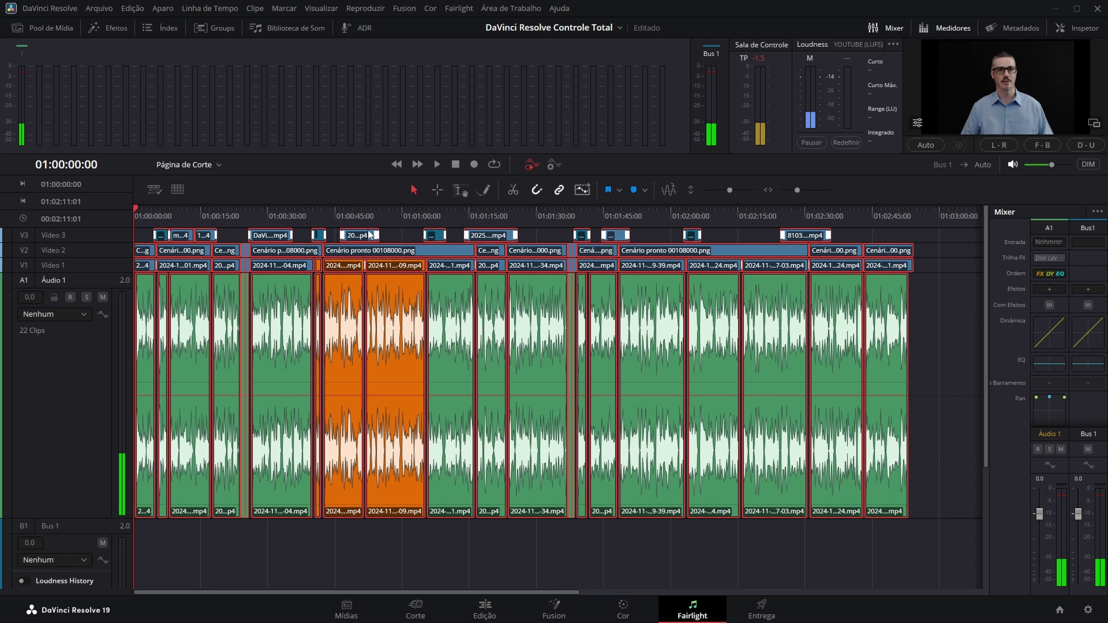
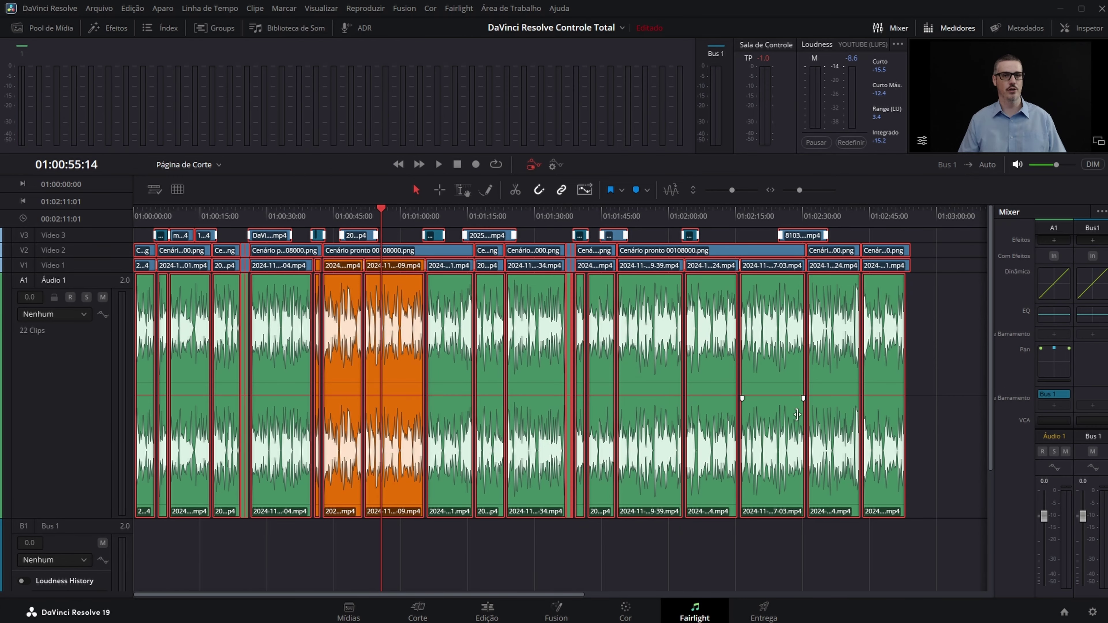
- Clear the clip selection, open the Áudio 1 track's equalizer, and enable Band 1 and Band 6
click(937, 447)
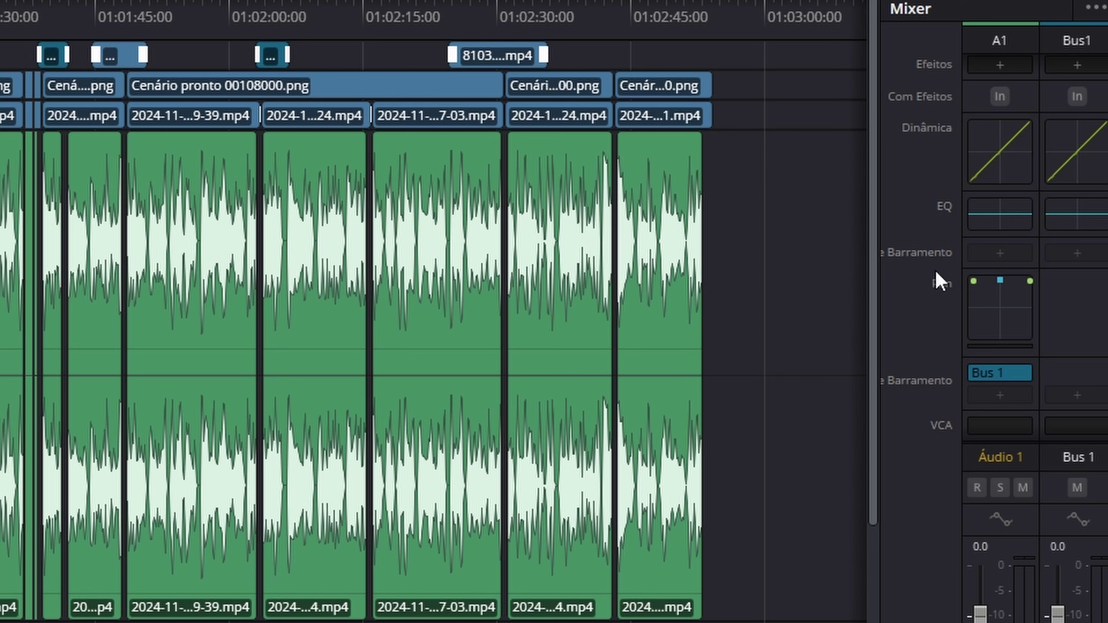
click(996, 44)
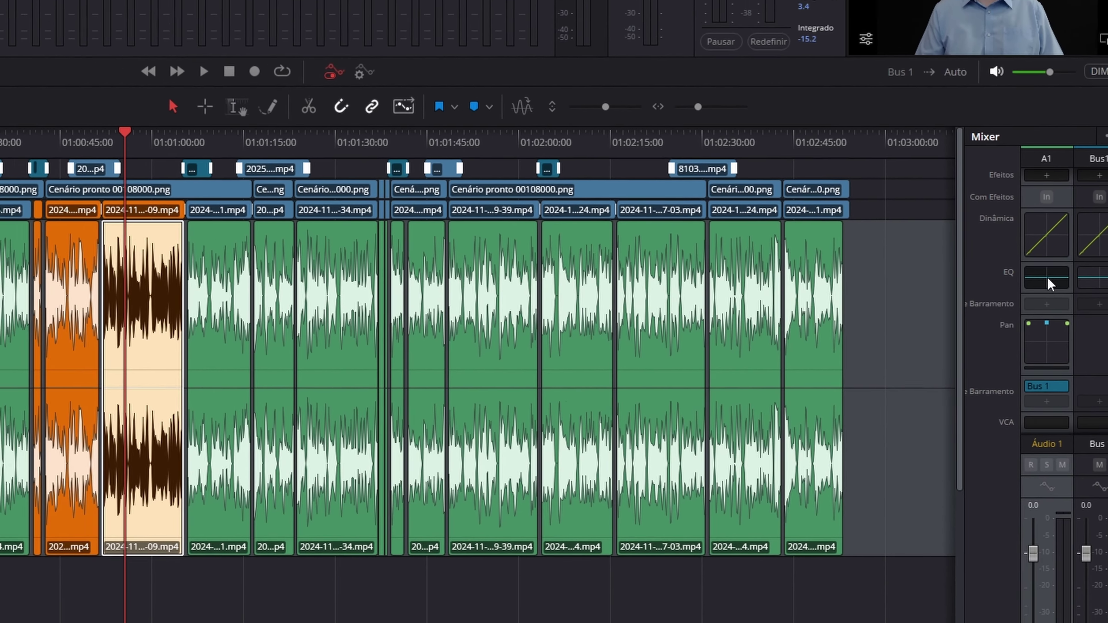
double_click(1018, 245)
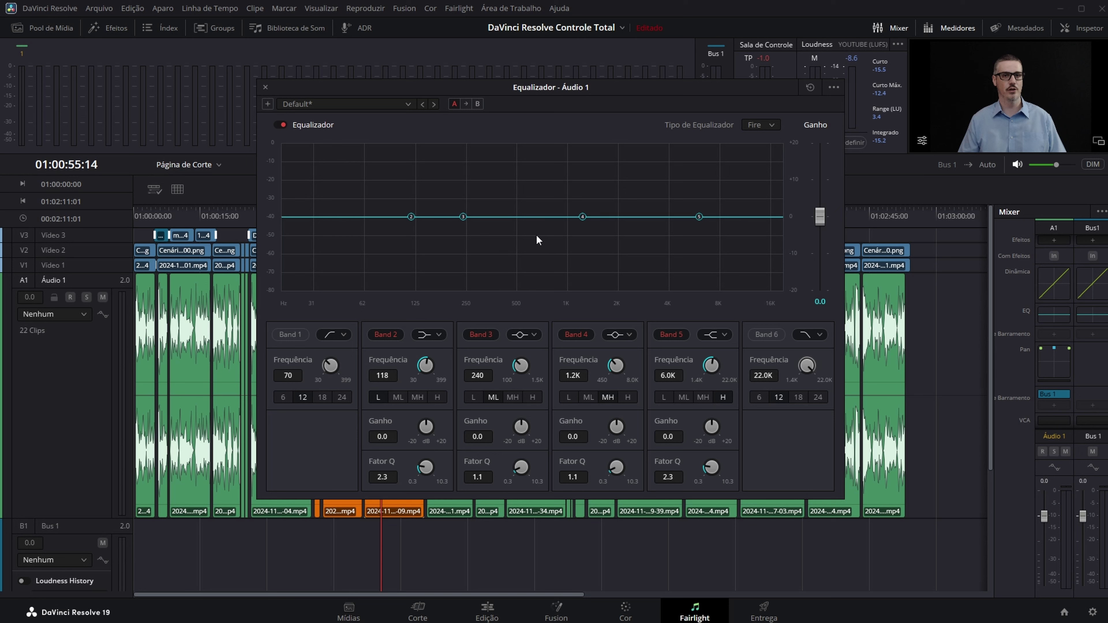
click(288, 336)
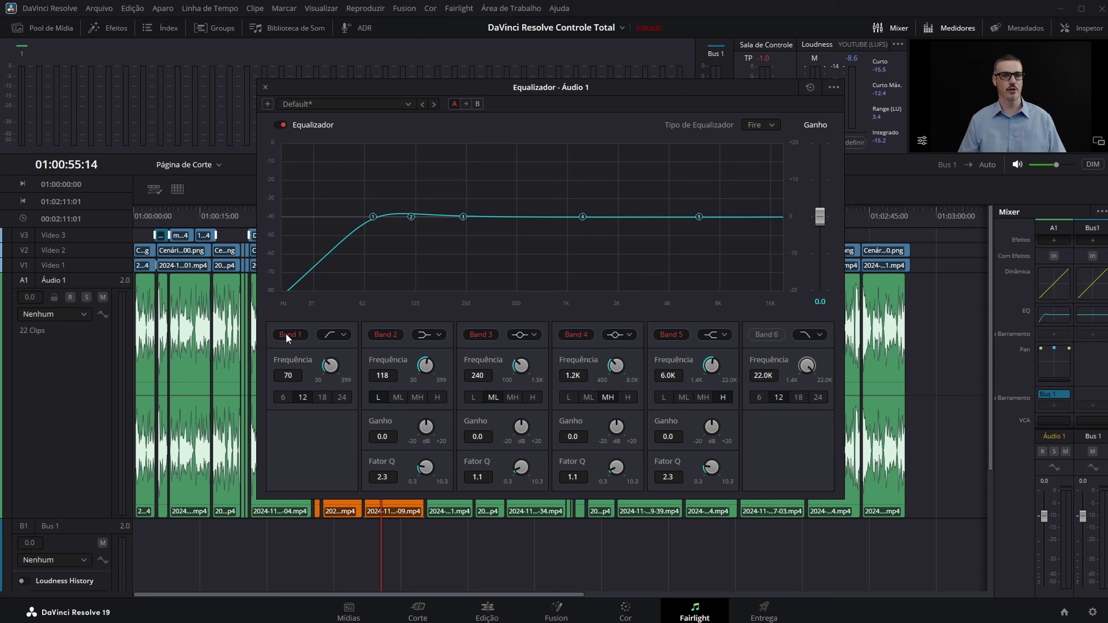
click(764, 336)
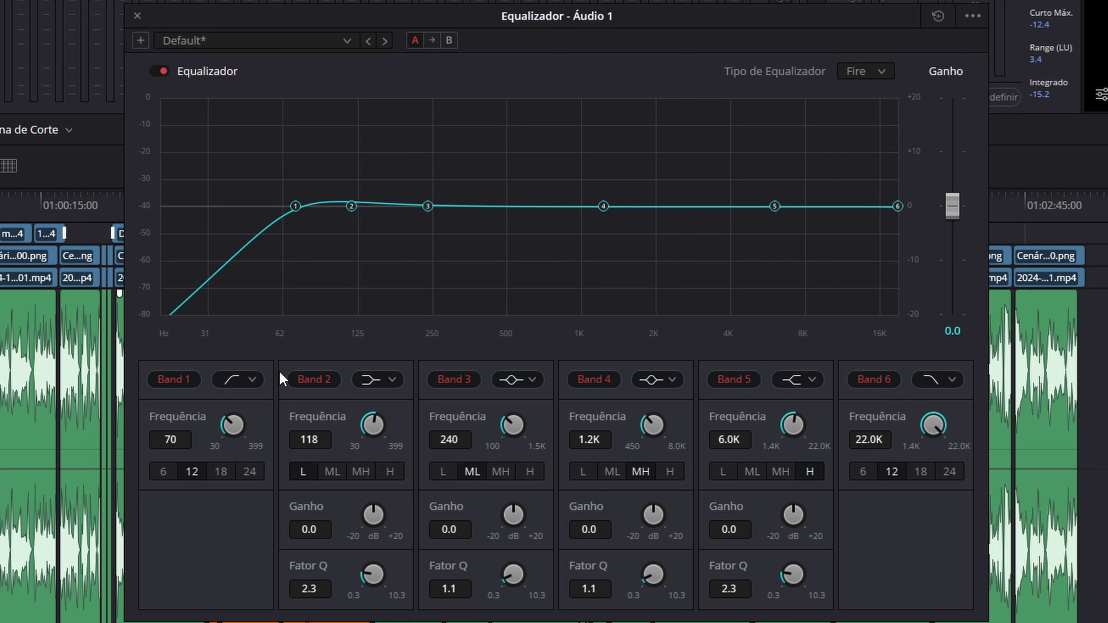
- Set the equalizer's Band 2 to a gain of +2.9 dB and a Q factor of 3.8
click(394, 379)
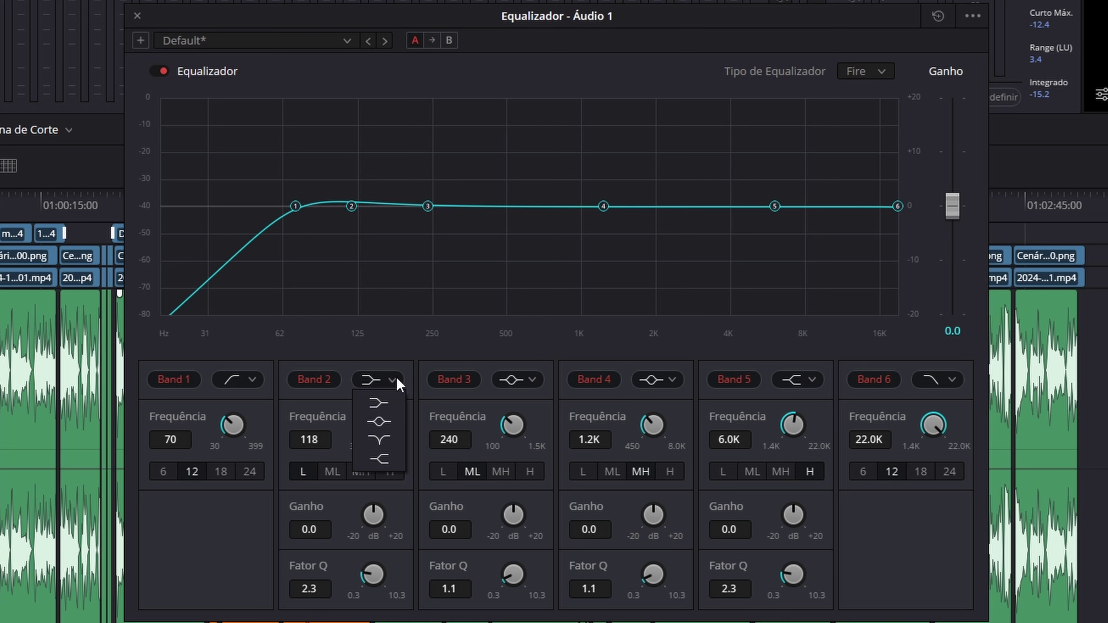
click(532, 380)
click(376, 422)
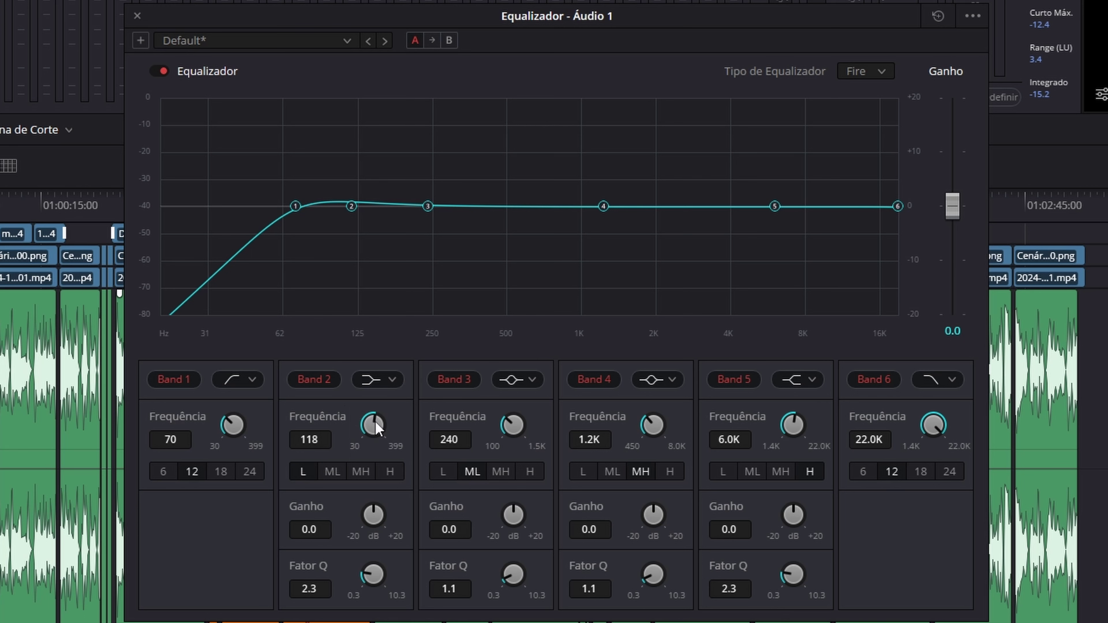
mouse_move(376, 422)
mouse_down()
mouse_move(386, 419)
mouse_move(230, 413)
mouse_move(509, 410)
mouse_move(375, 410)
mouse_up()
drag(368, 514, 398, 508)
drag(375, 575, 413, 538)
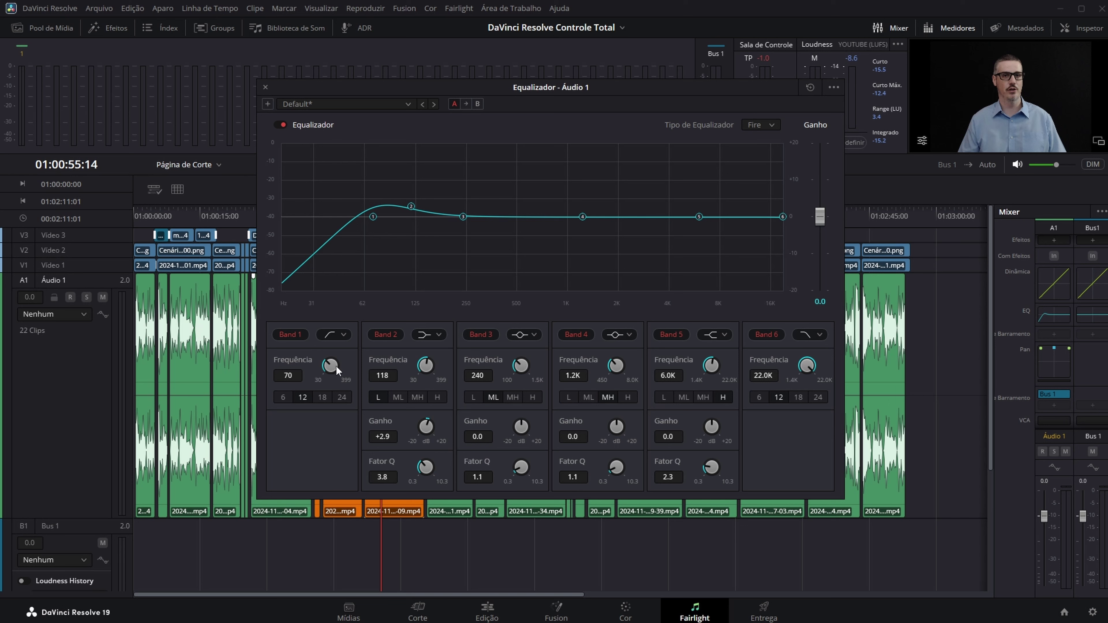
- Set the low-cut frequency of Band 1 to 100 Hz and the high-cut frequency of Band 6 to 13.0K
drag(336, 365, 365, 368)
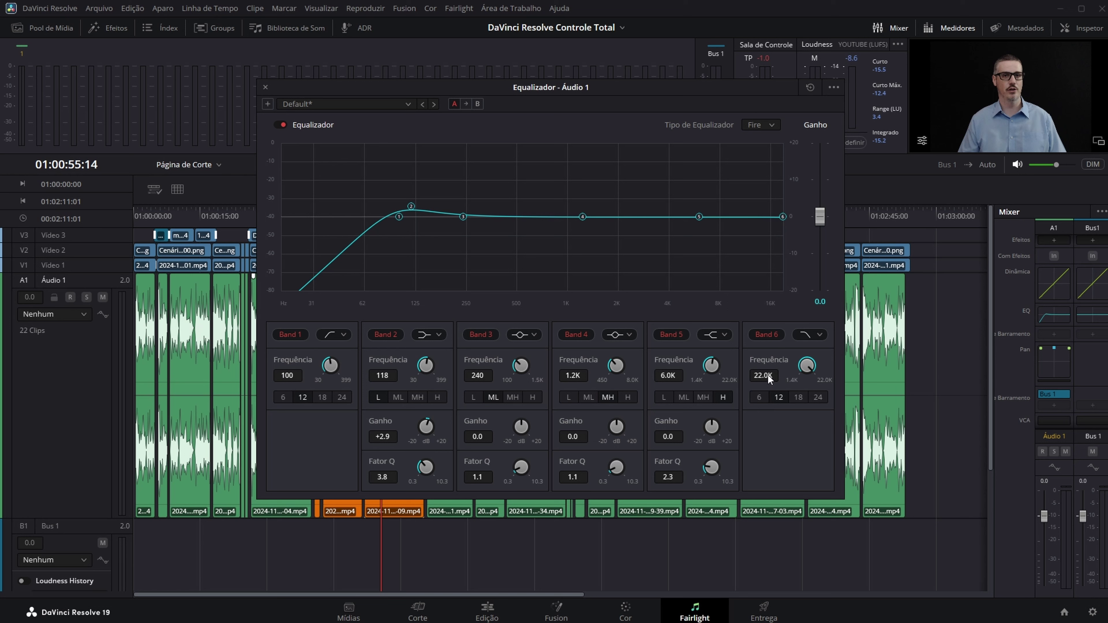
drag(803, 365, 762, 365)
- Set Band 2's frequency to 119 Hz and reset its gain to 0.0 dB
drag(428, 365, 429, 377)
double_click(428, 424)
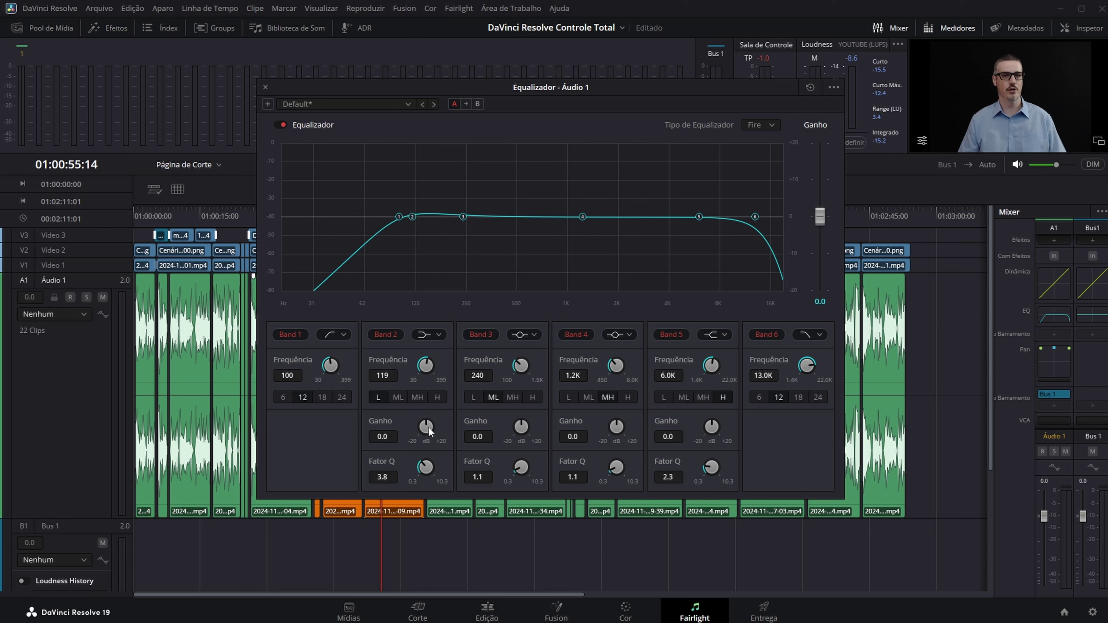
- Reset Band 2's Q factor to 2.3, and reset the frequencies of Bands 2, 3 and 4 to their defaults
double_click(425, 468)
drag(443, 366, 415, 368)
double_click(425, 367)
drag(521, 368, 499, 373)
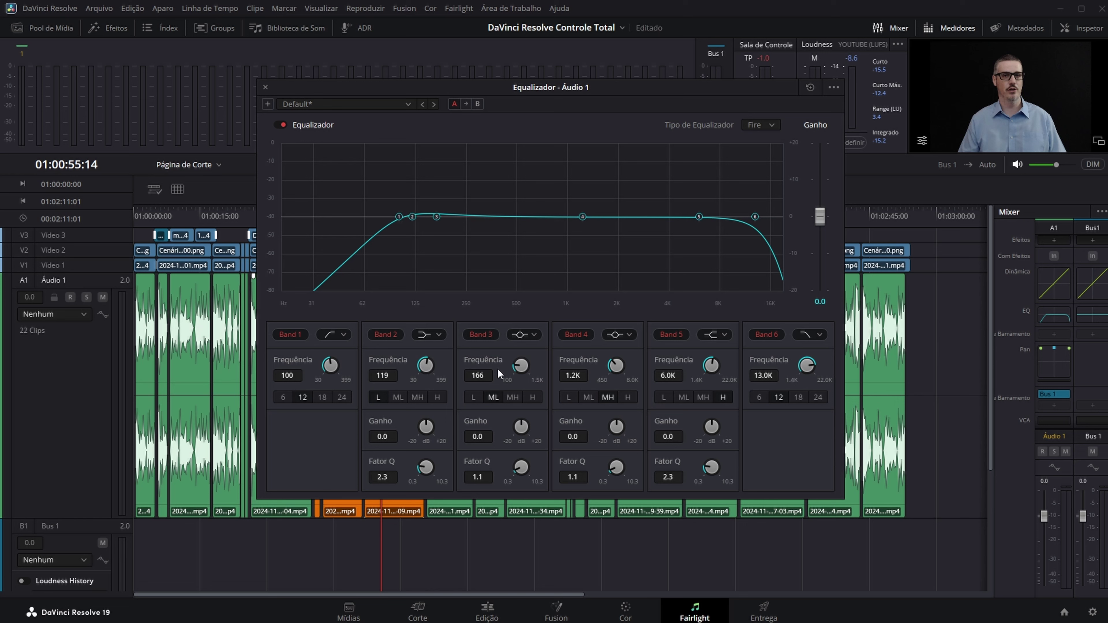
double_click(525, 366)
drag(620, 368, 594, 364)
double_click(615, 367)
- Set Band 2's frequency to 211 Hz and its gain to +1.5 dB
drag(424, 366, 565, 360)
mouse_move(428, 364)
mouse_down()
mouse_move(444, 363)
mouse_move(434, 363)
mouse_up()
drag(426, 430, 435, 424)
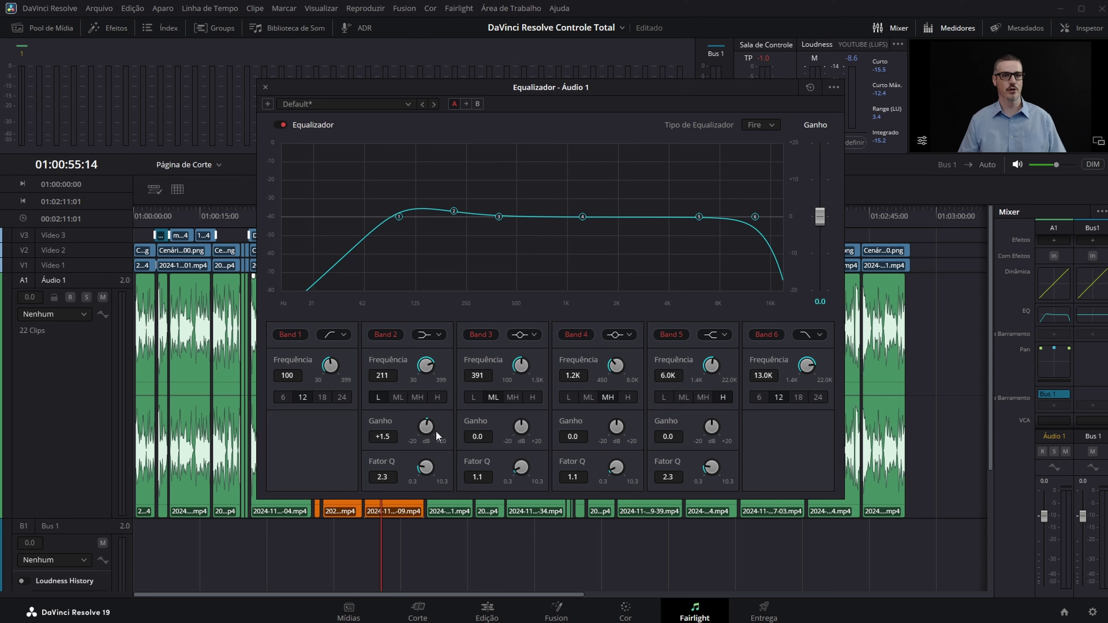
- Set Band 3's frequency to 499 Hz and its gain to -3.0 dB
drag(522, 367, 544, 368)
drag(539, 367, 543, 367)
drag(525, 427, 505, 426)
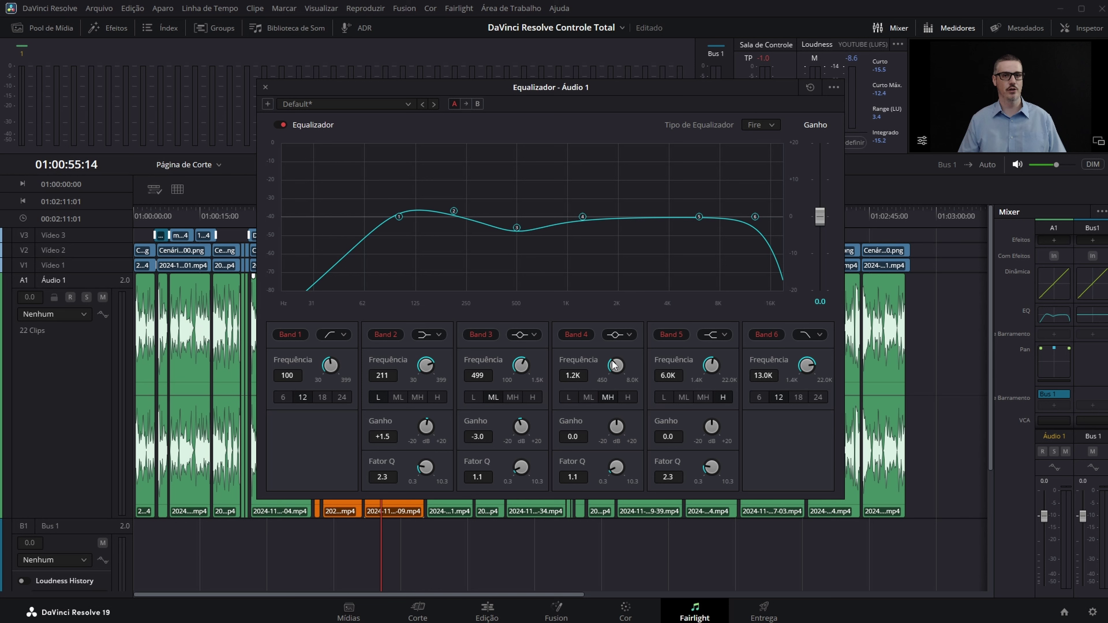
- Set Band 4's frequency to 2.8K and its gain to -4.0 dB
drag(619, 365, 685, 367)
click(575, 438)
text(-4)
key(Return)
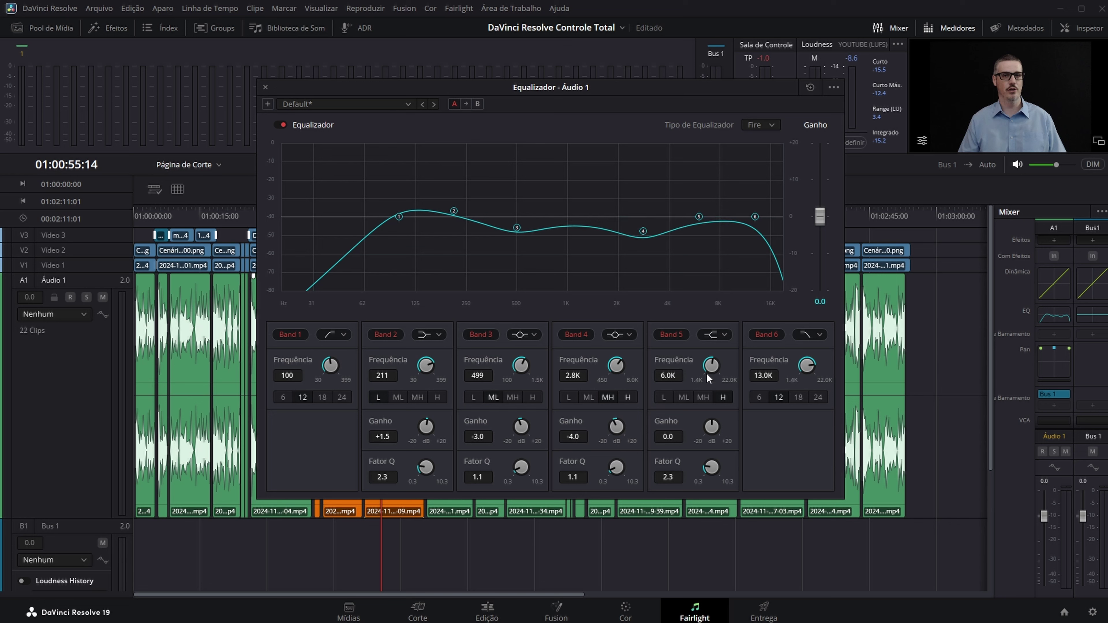
- Set Band 5's frequency to 7.8K and its gain to +2.0 dB
drag(712, 366, 733, 365)
click(671, 437)
text(2)
key(Return)
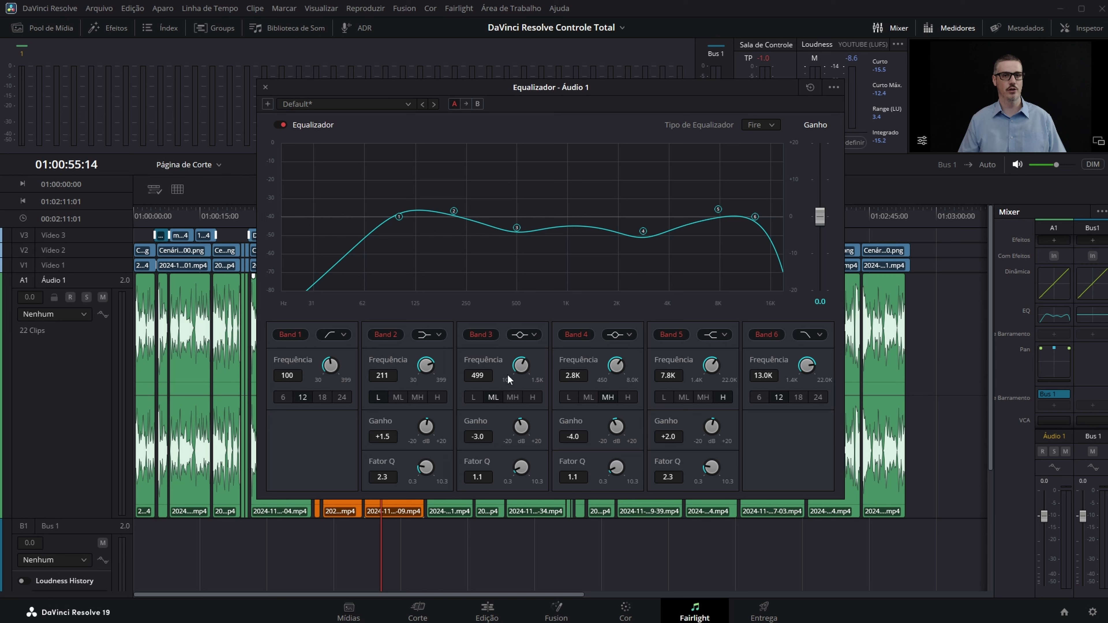
- Start playback and adjust Band 3 to 458 Hz at -6.3 dB and Band 4 to 3.0K at -6.1 dB
drag(513, 366, 513, 366)
mouse_move(521, 427)
mouse_down()
mouse_move(562, 432)
mouse_move(435, 425)
mouse_move(538, 424)
mouse_move(490, 422)
mouse_move(516, 425)
mouse_up()
key(space)
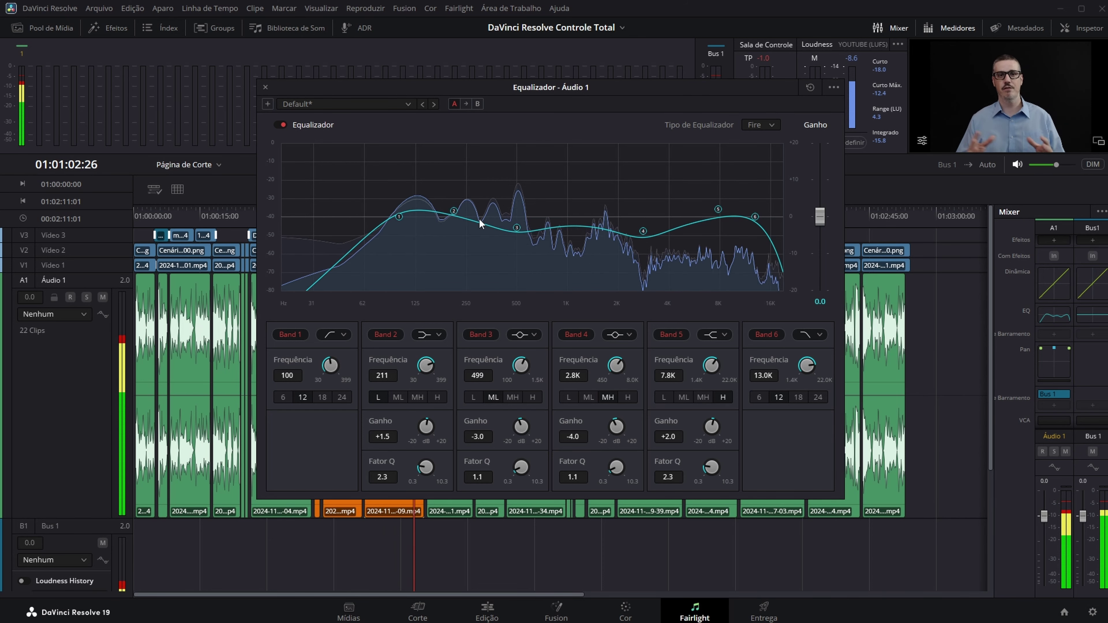
drag(516, 227, 513, 240)
mouse_move(643, 232)
mouse_down()
mouse_move(646, 249)
mouse_move(646, 239)
mouse_up()
drag(512, 239, 511, 240)
- Adjust Band 2 to 225 Hz at +2.4 dB and Band 5 to 7.3K at +2.5 dB during playback
drag(453, 211, 457, 210)
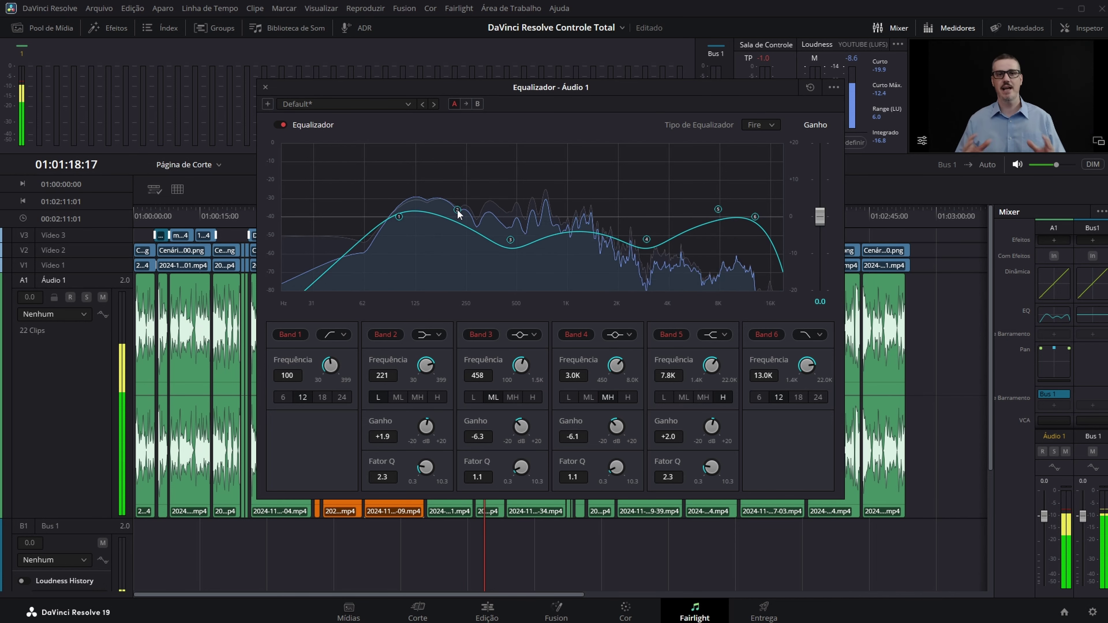
drag(717, 209, 713, 209)
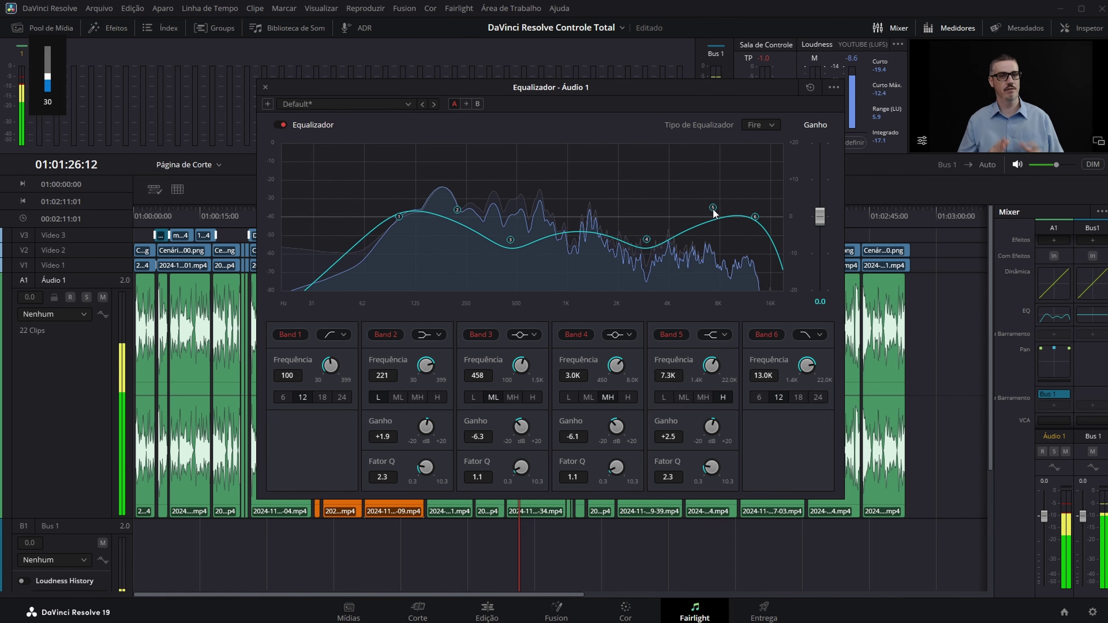
drag(457, 210, 458, 209)
- Fine-tune Band 2 to 189 Hz at +0.3 dB, Band 3 to 430 Hz at -5.4 dB and Band 4 to 2.5K at -5.5 dB
drag(511, 240, 518, 239)
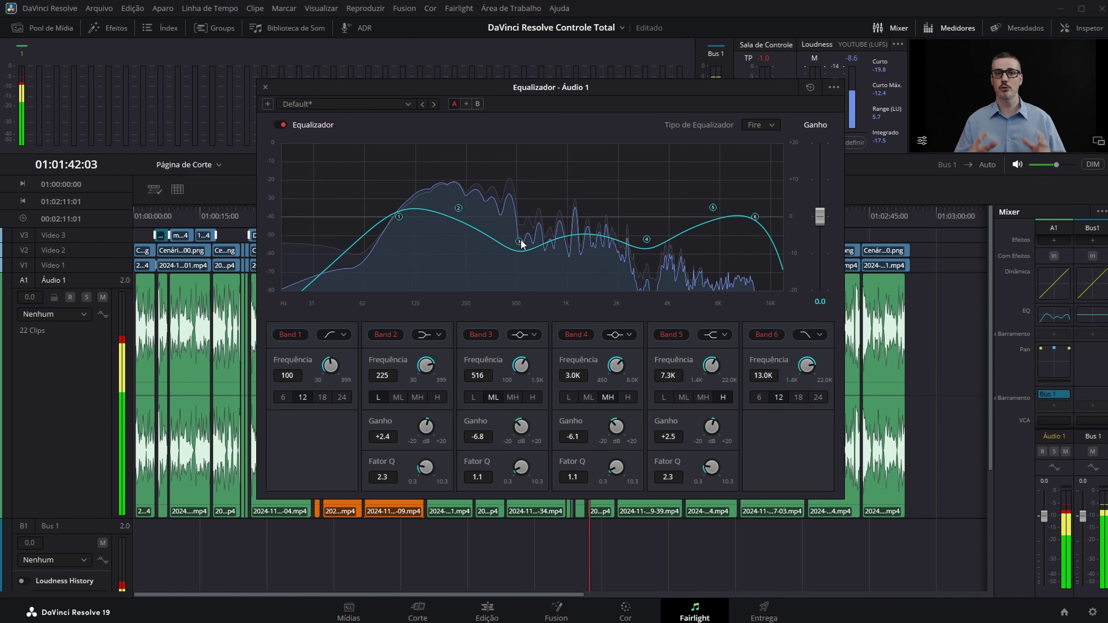
drag(458, 209, 447, 217)
mouse_move(647, 240)
mouse_down()
mouse_move(668, 253)
mouse_move(605, 247)
mouse_move(663, 255)
mouse_move(641, 247)
mouse_up()
drag(516, 238, 506, 240)
drag(640, 244, 636, 241)
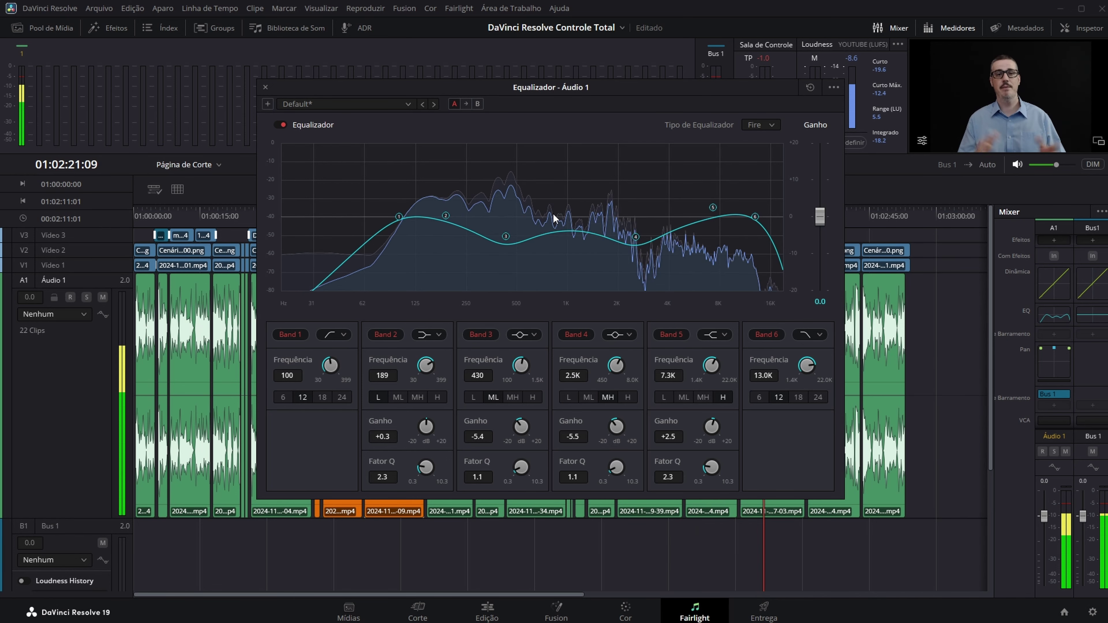
- Stop playback and lower the computer's listening volume by eight increments
key(space)
key(XF86AudioLowerVolume)
key(XF86AudioLowerVolume)
key(XF86AudioLowerVolume)
key(XF86AudioLowerVolume)
key(XF86AudioLowerVolume)
key(XF86AudioLowerVolume)
key(XF86AudioLowerVolume)
key(XF86AudioLowerVolume)
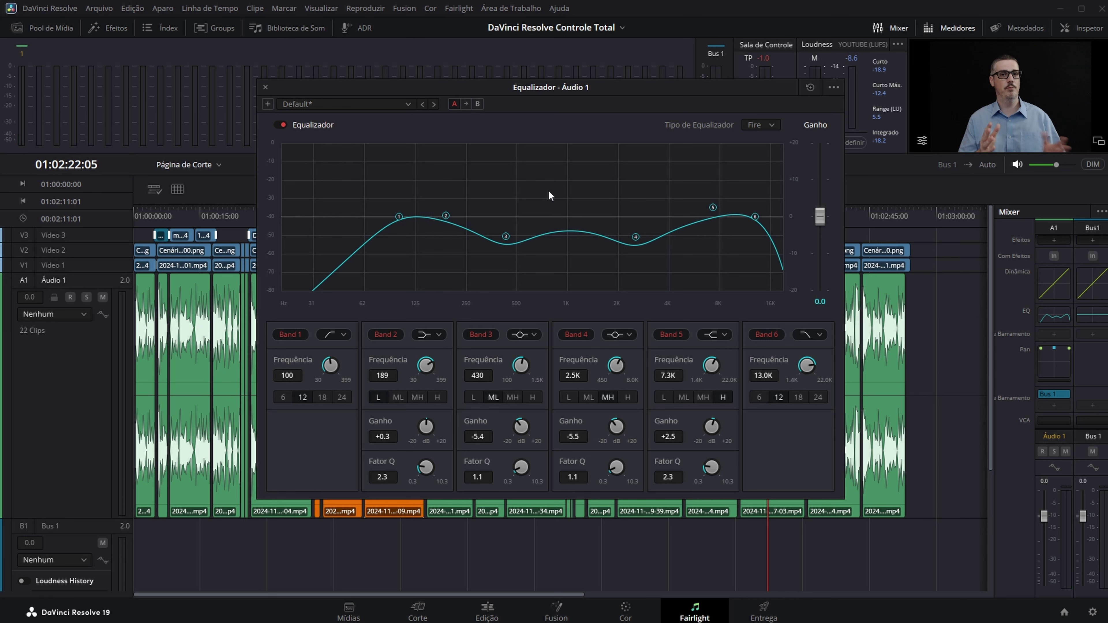
- Play the timeline to compare the voice with the equalizer bypassed and enabled, leave it enabled, and close the equalizer
key(space)
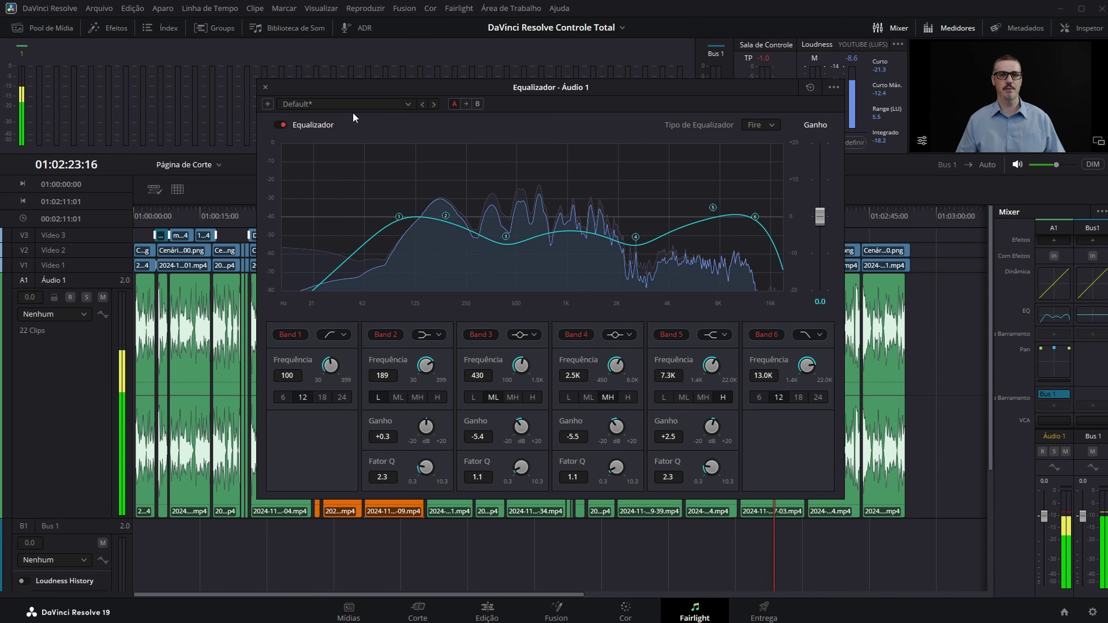
click(283, 125)
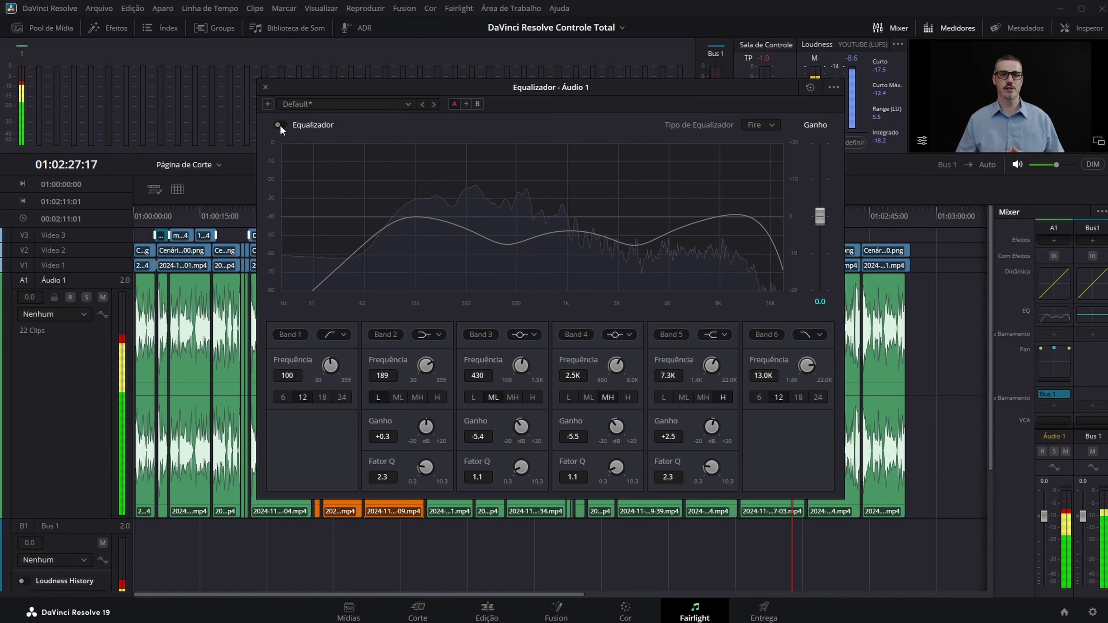
click(280, 124)
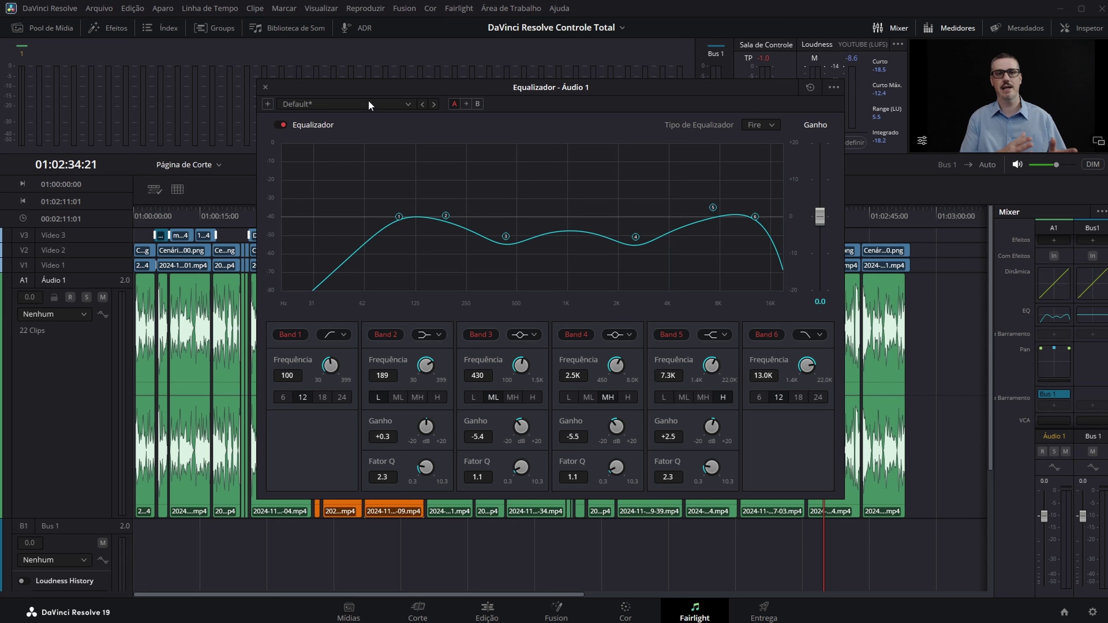
click(265, 88)
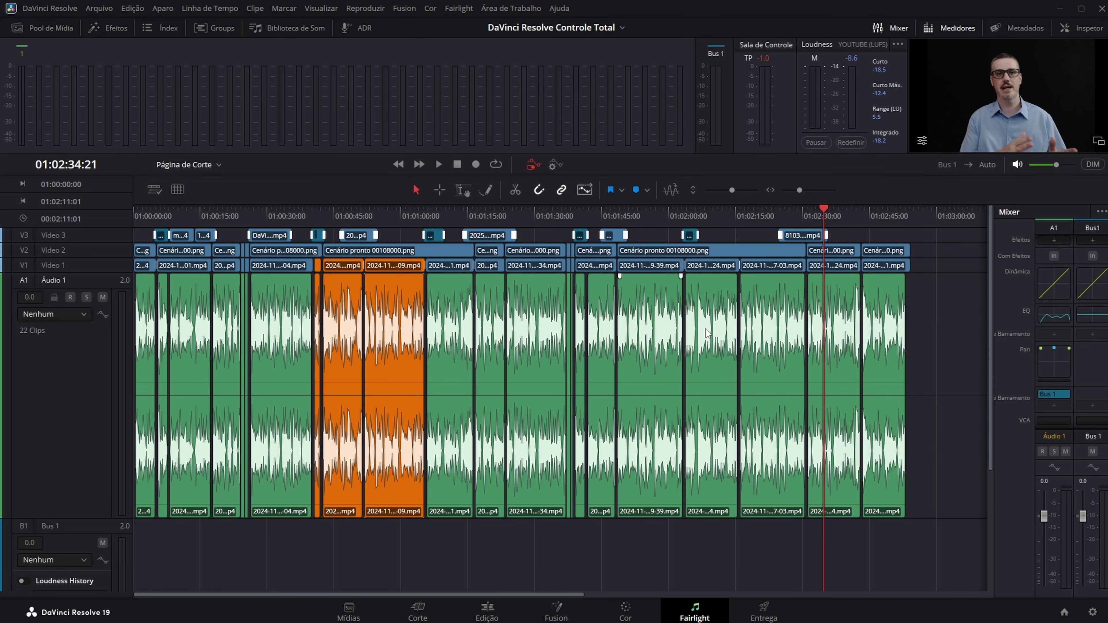
- Open the dynamics settings of the Áudio 1 track
double_click(1055, 282)
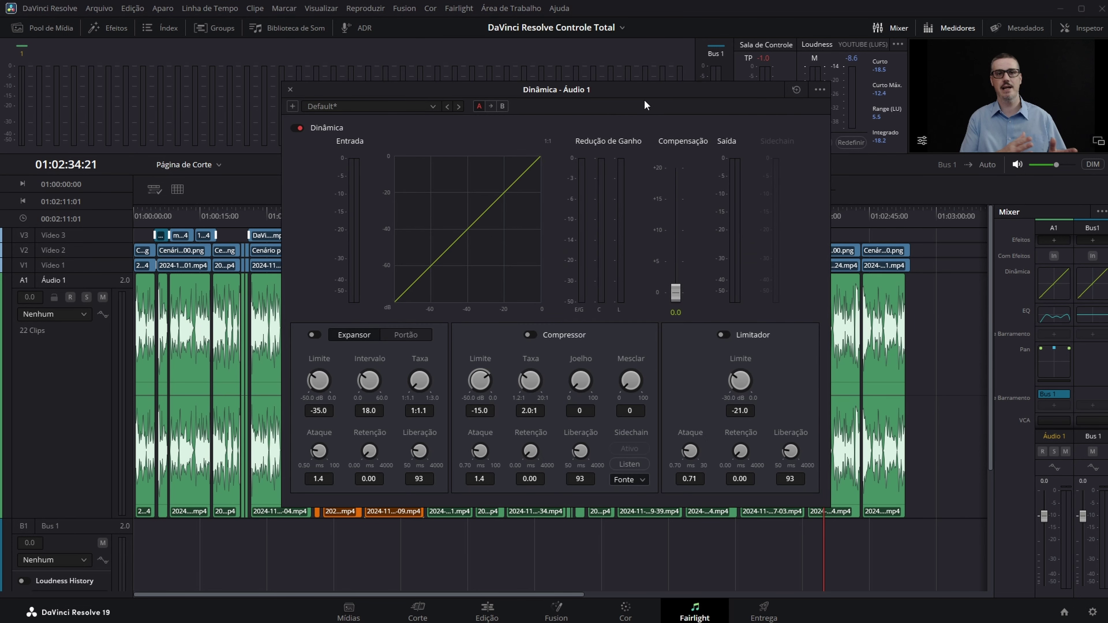
click(314, 336)
click(405, 334)
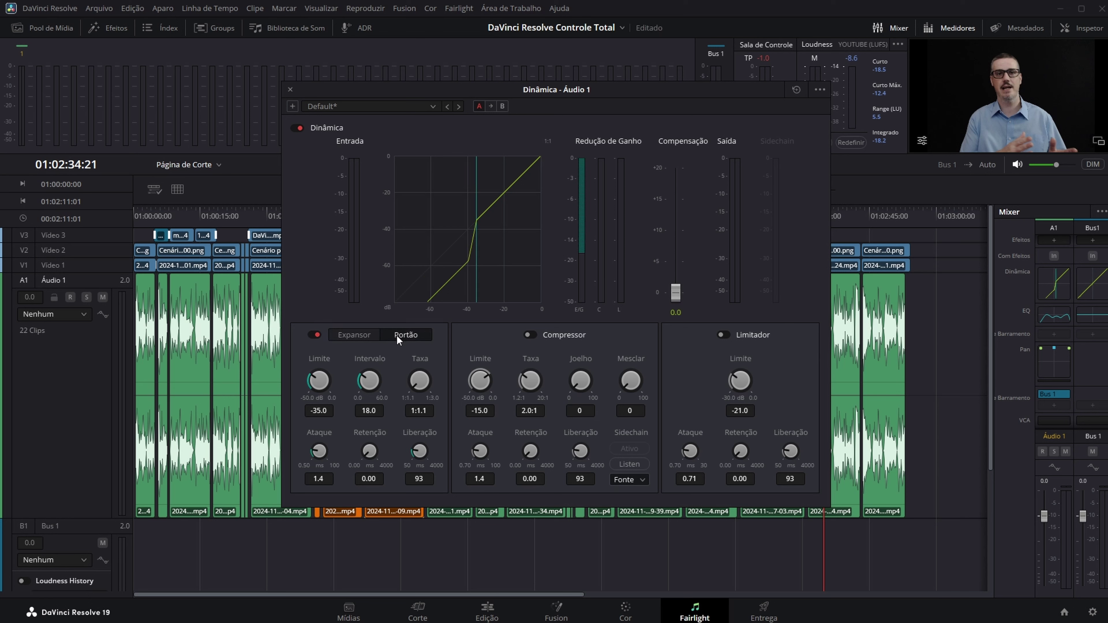
click(356, 339)
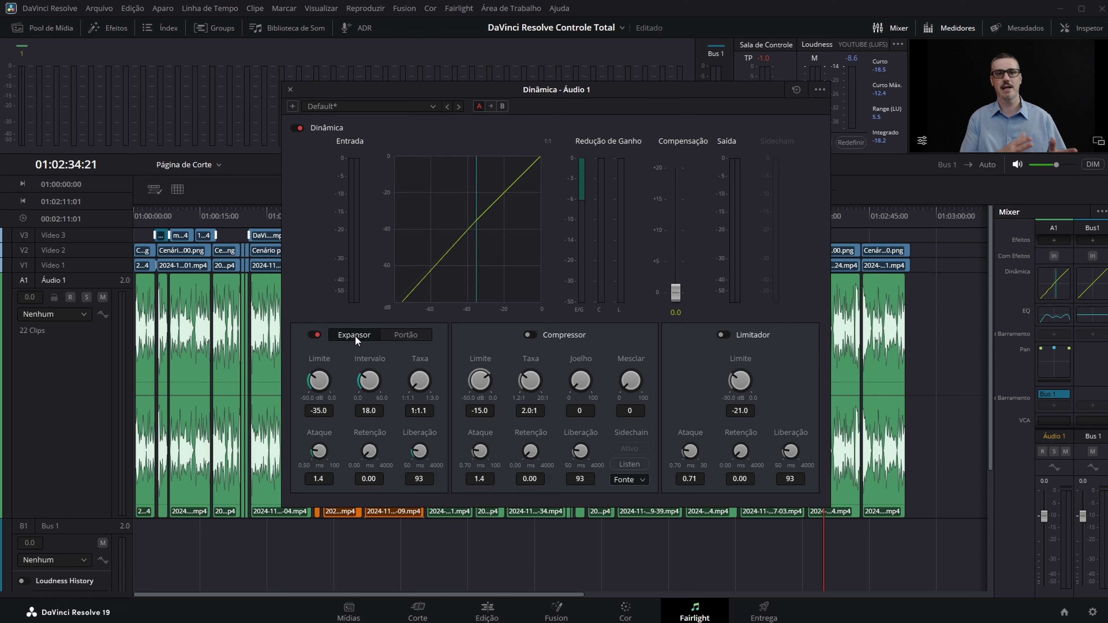
click(530, 335)
click(724, 336)
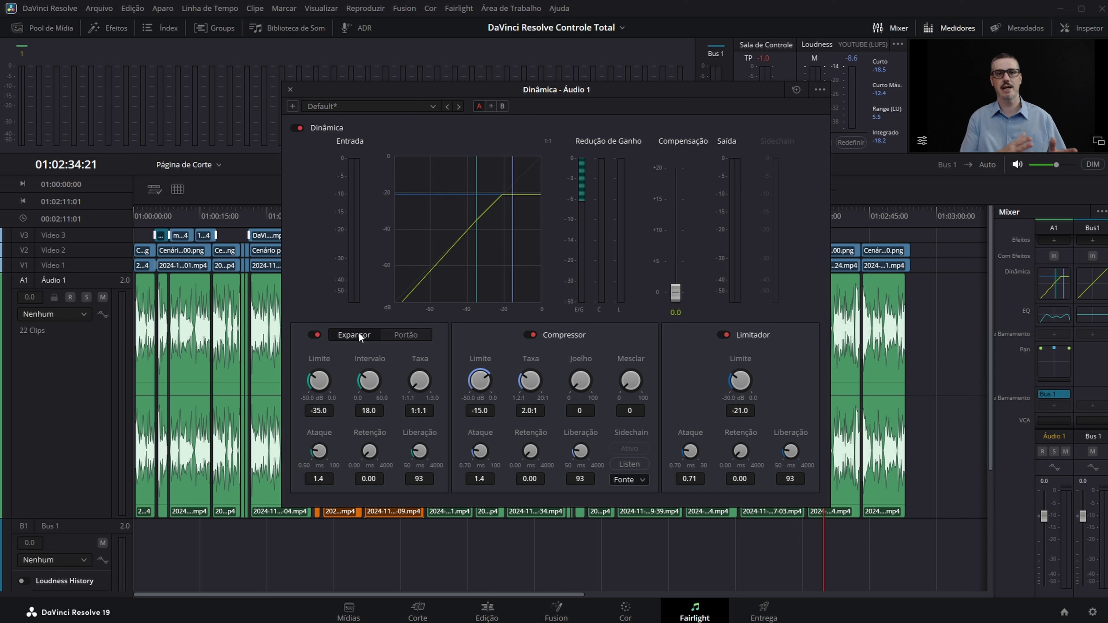
click(406, 334)
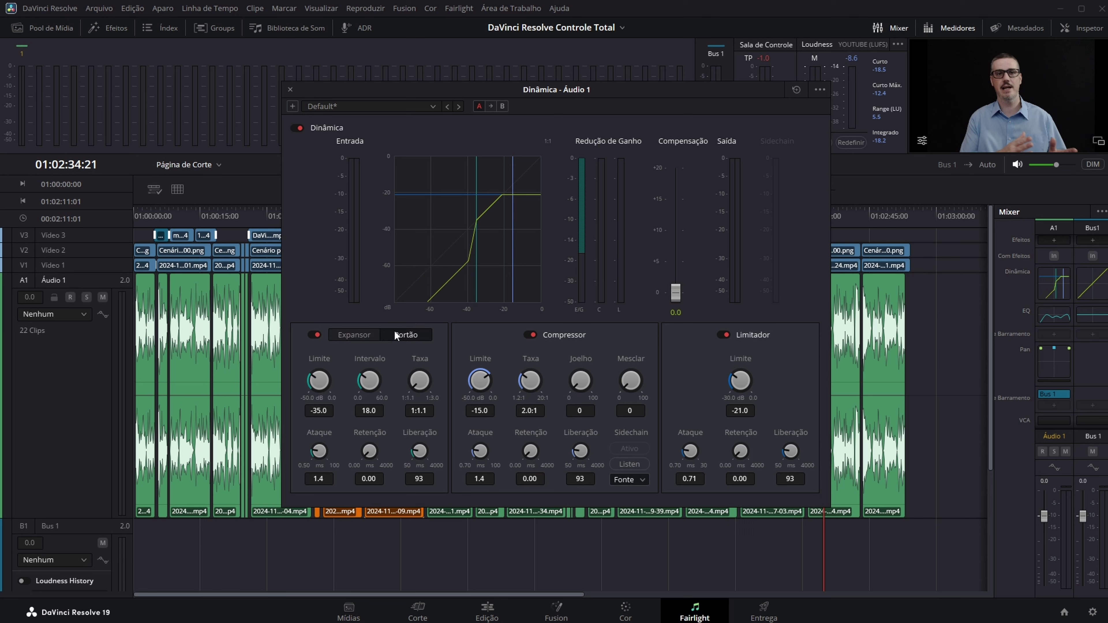
click(356, 335)
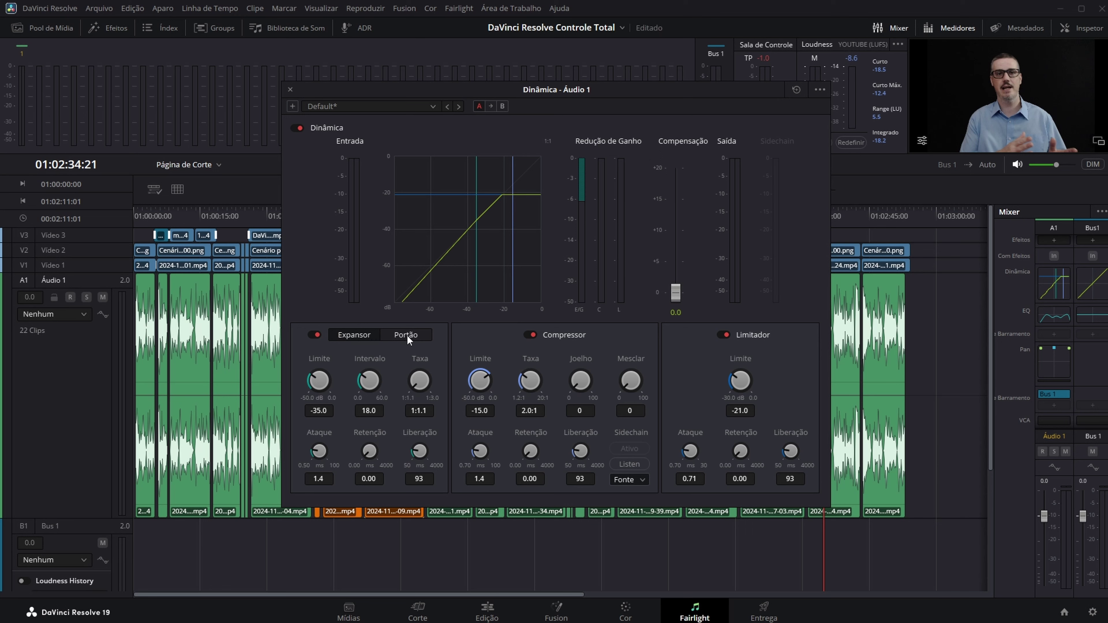
click(316, 334)
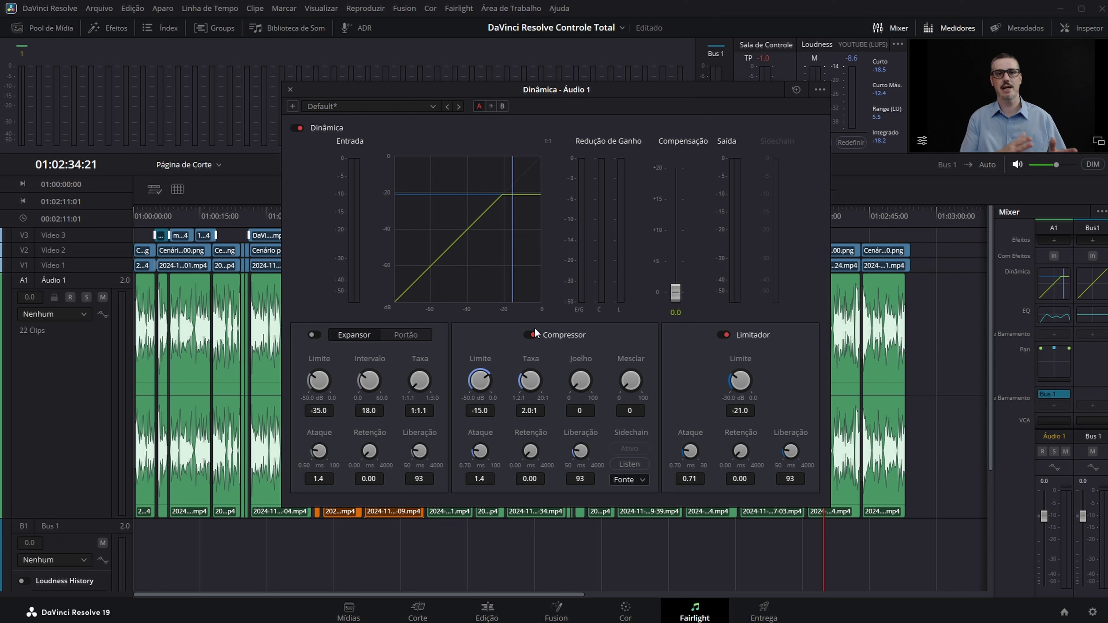
click(530, 335)
click(723, 335)
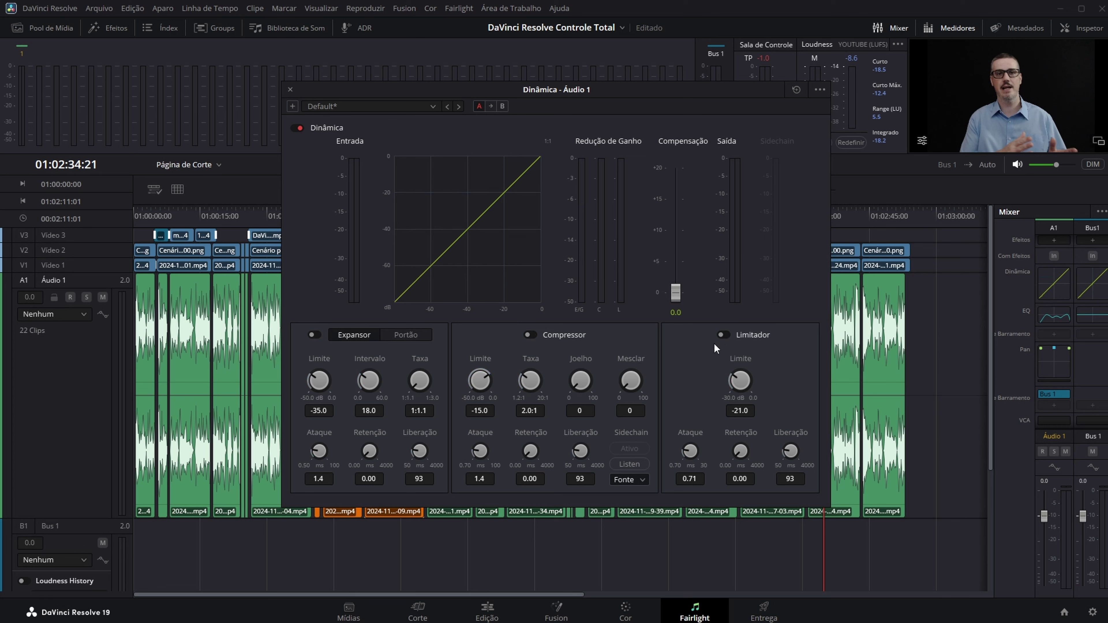
- Enable only the compressor in Áudio 1's dynamics and close the dynamics settings
click(531, 337)
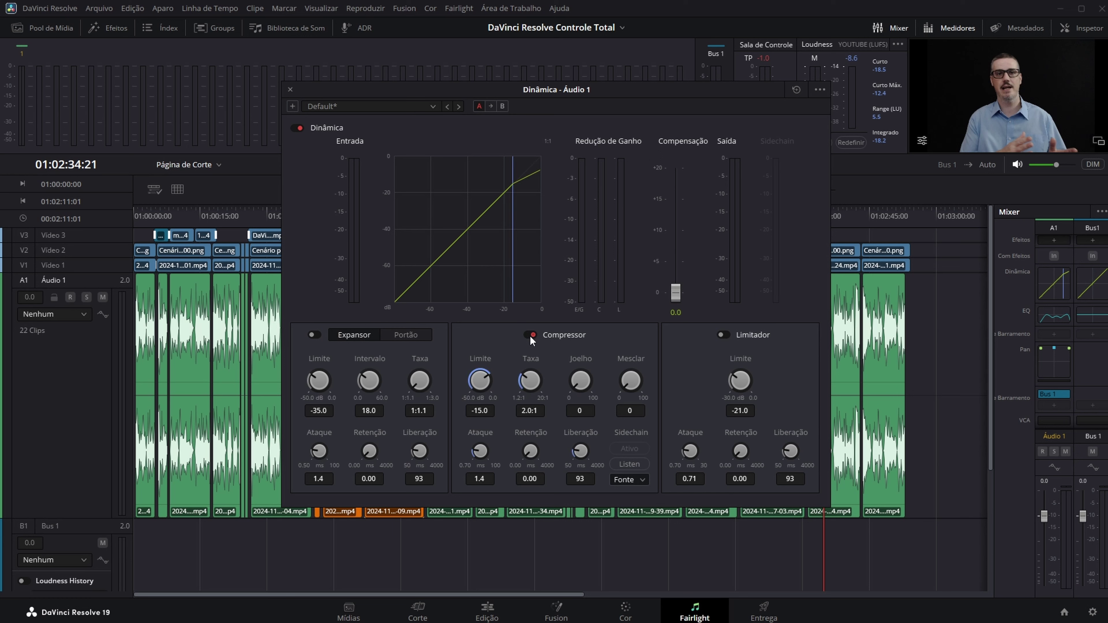
click(290, 89)
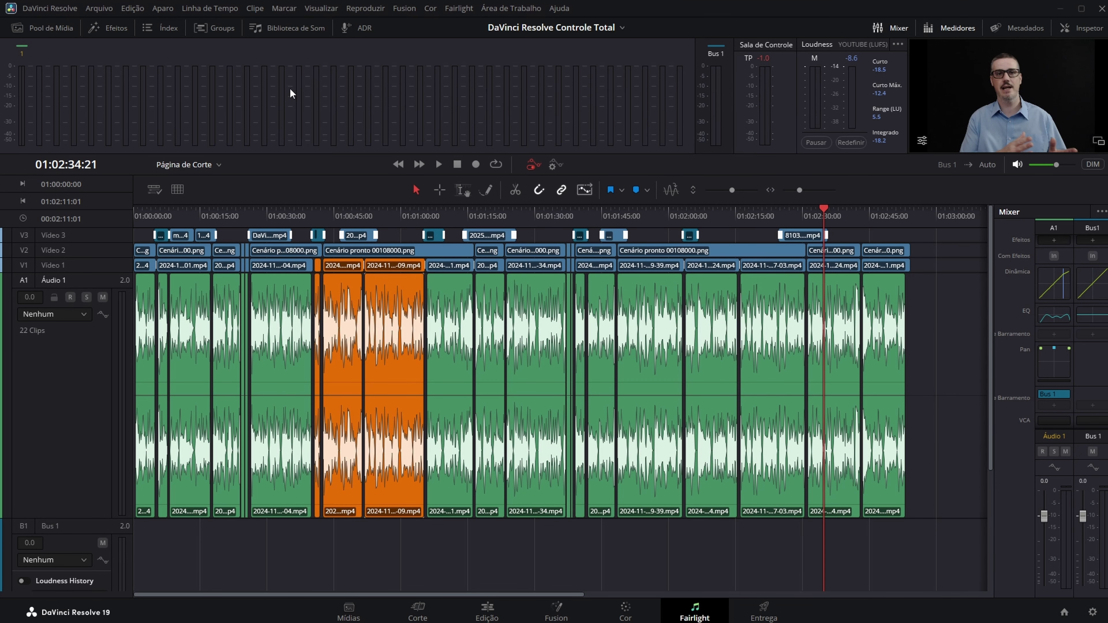
- Turn on loop playback and set the out point at the end of the timeline, 01:02:54:08
click(495, 165)
click(798, 218)
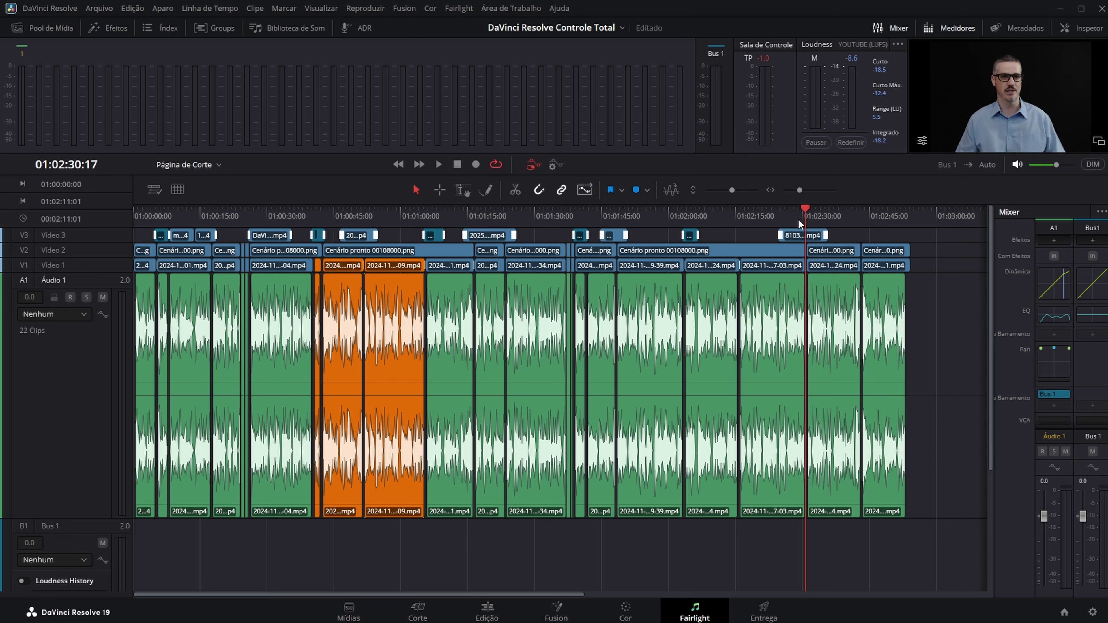
key(End)
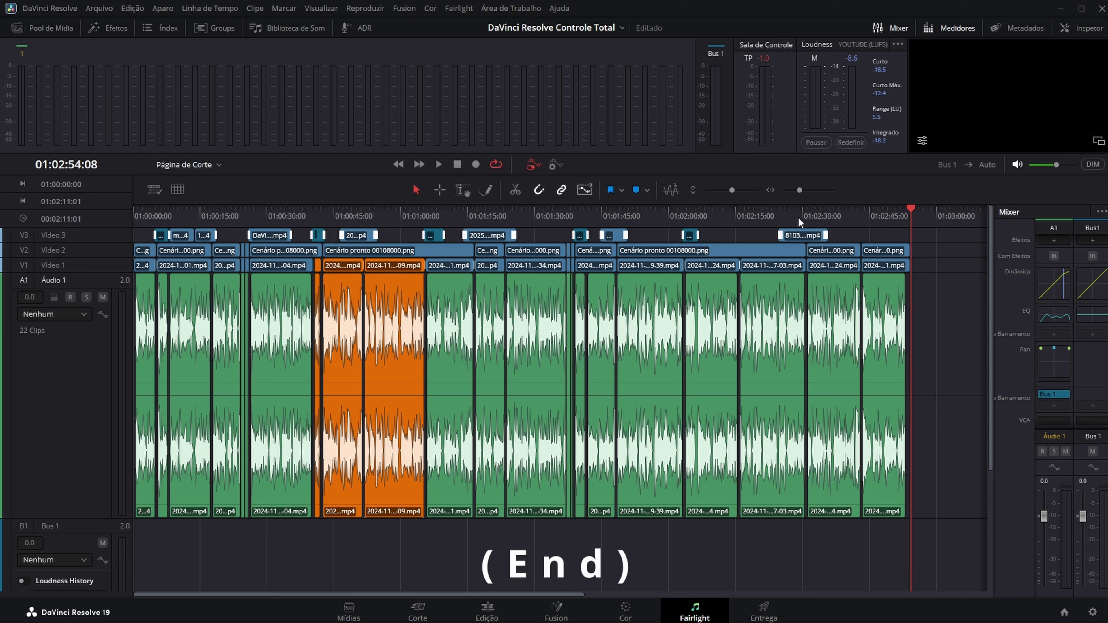
key(o)
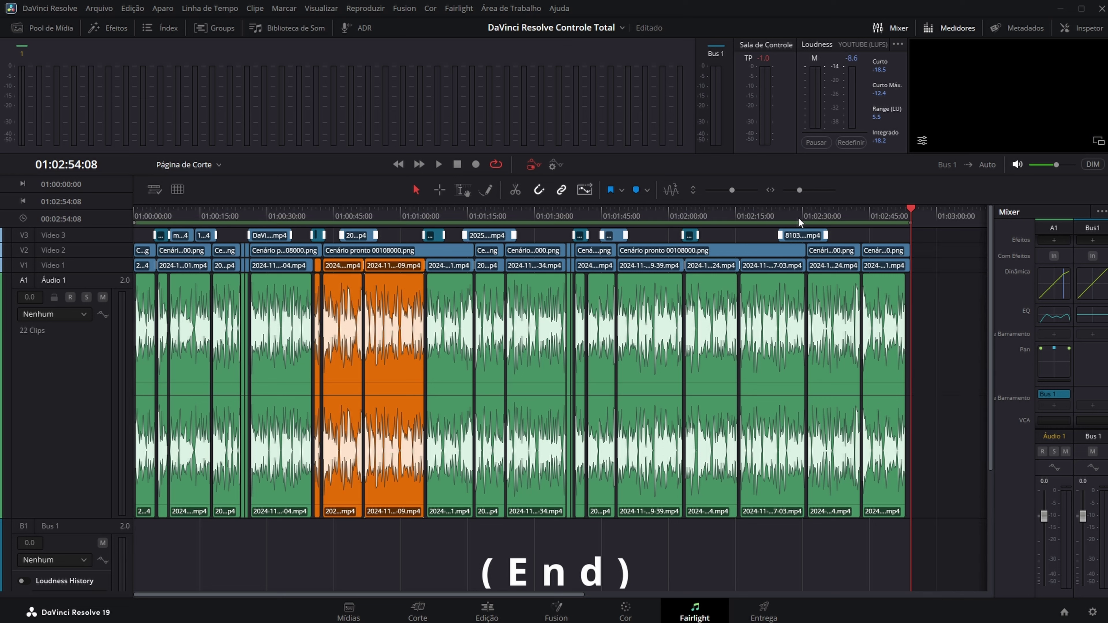
key(o)
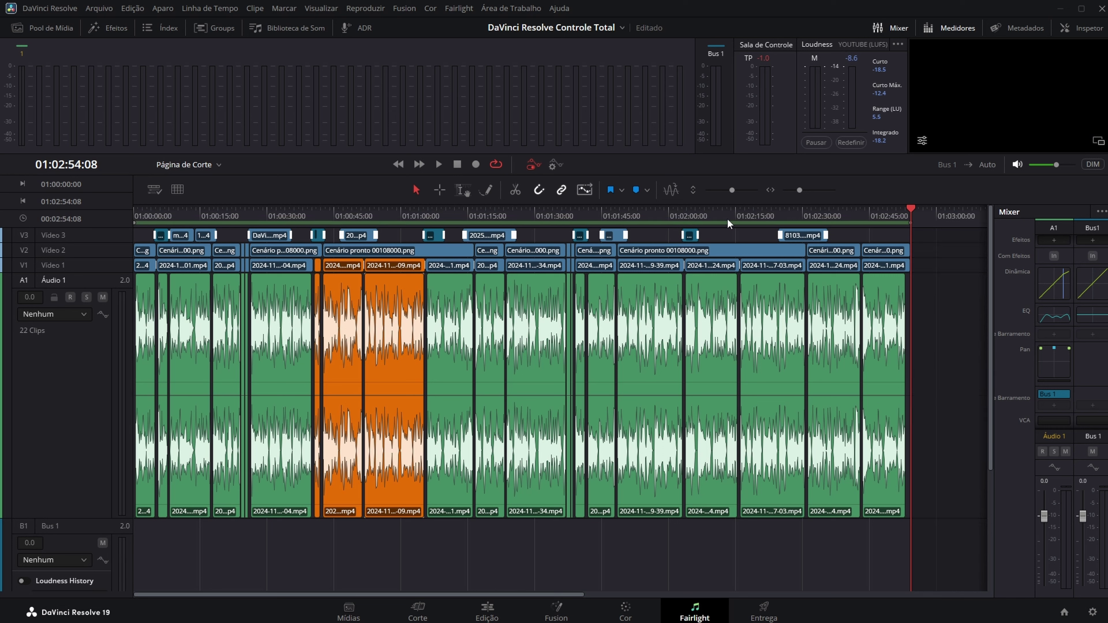
- Play the timeline from its start and lower the monitoring volume to -21 dB
key(Home)
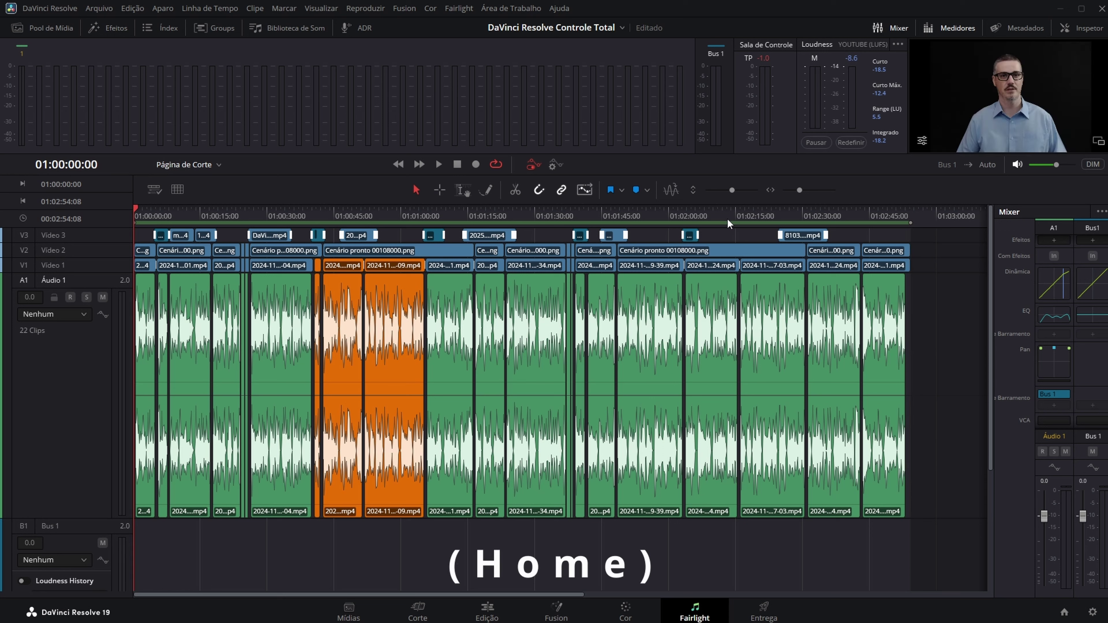
click(439, 163)
mouse_move(1053, 168)
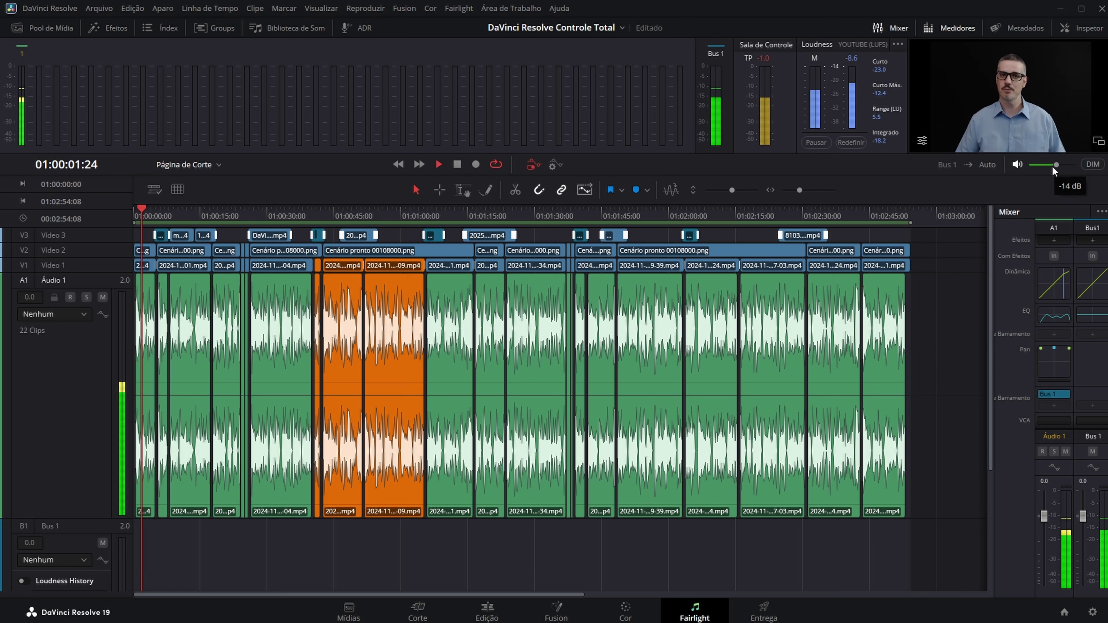
mouse_move(1054, 166)
mouse_down()
mouse_move(1067, 166)
mouse_move(1051, 164)
mouse_up()
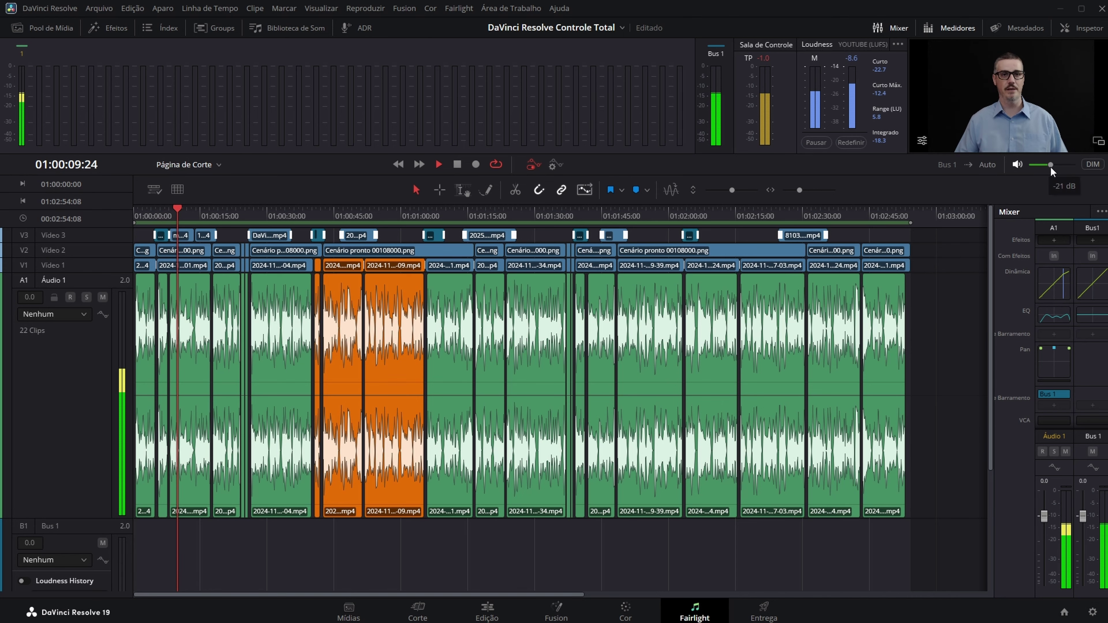
- Reopen Áudio 1's dynamics and set the compressor's ratio to 4.0:1 and its threshold to -14.9 dB
click(1053, 286)
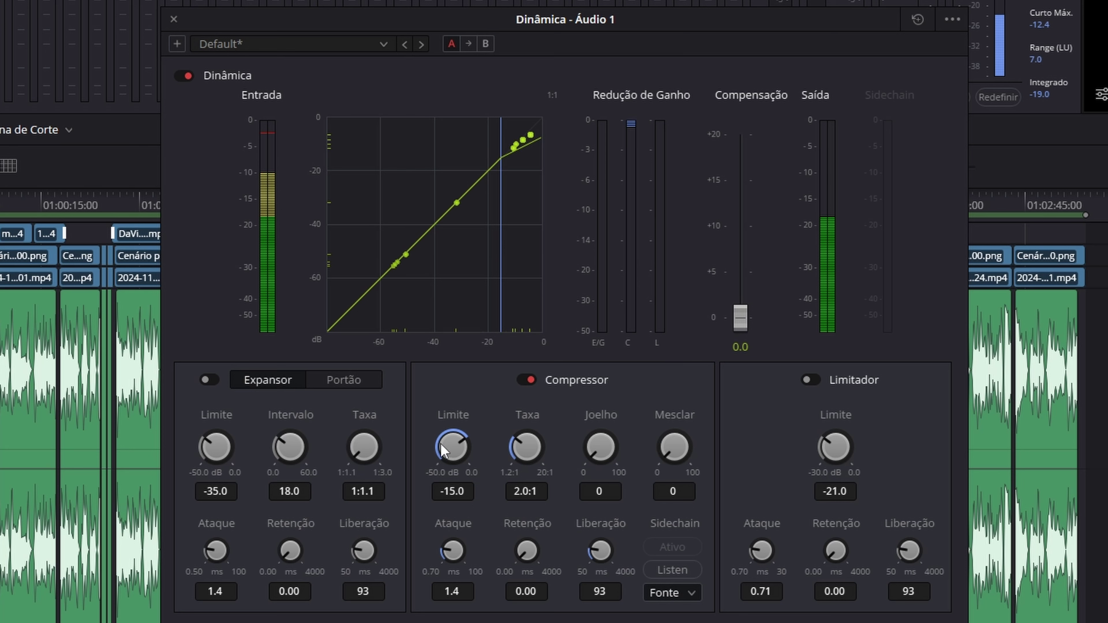
drag(453, 446, 626, 454)
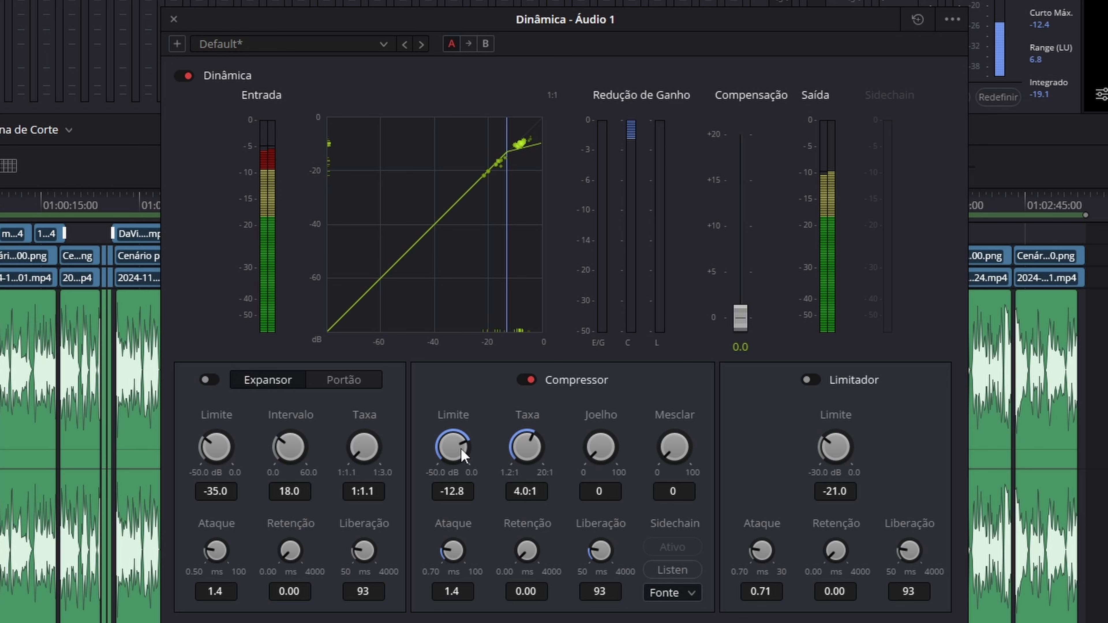
drag(462, 446, 446, 444)
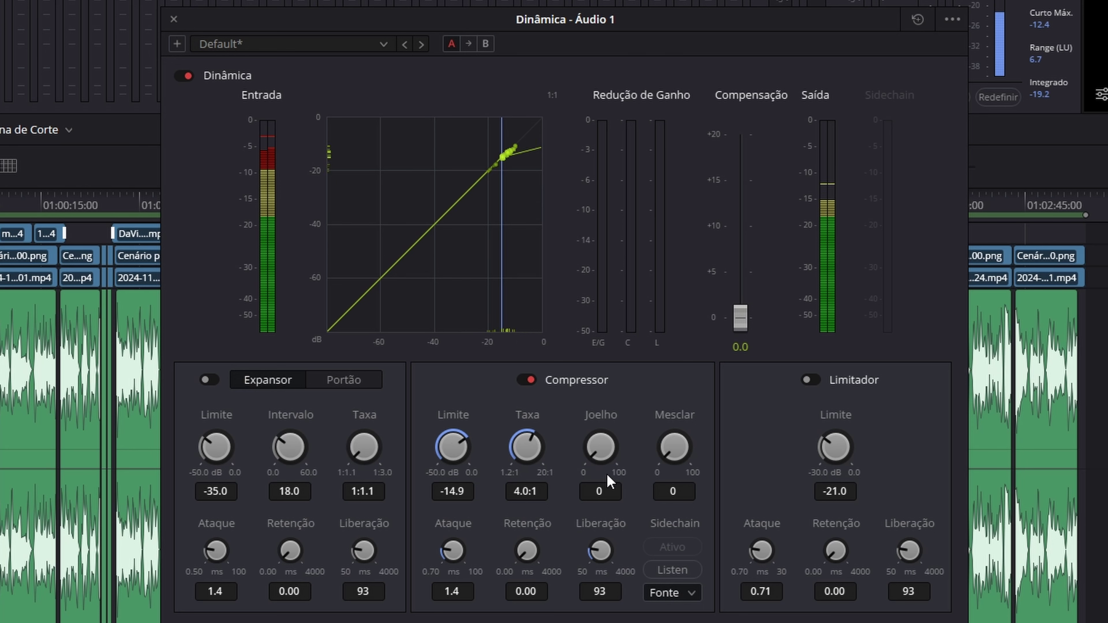
- Set the compressor's knee to 45, attack to 0.70 ms, hold to 48 ms and release to 140 ms
drag(600, 448, 755, 434)
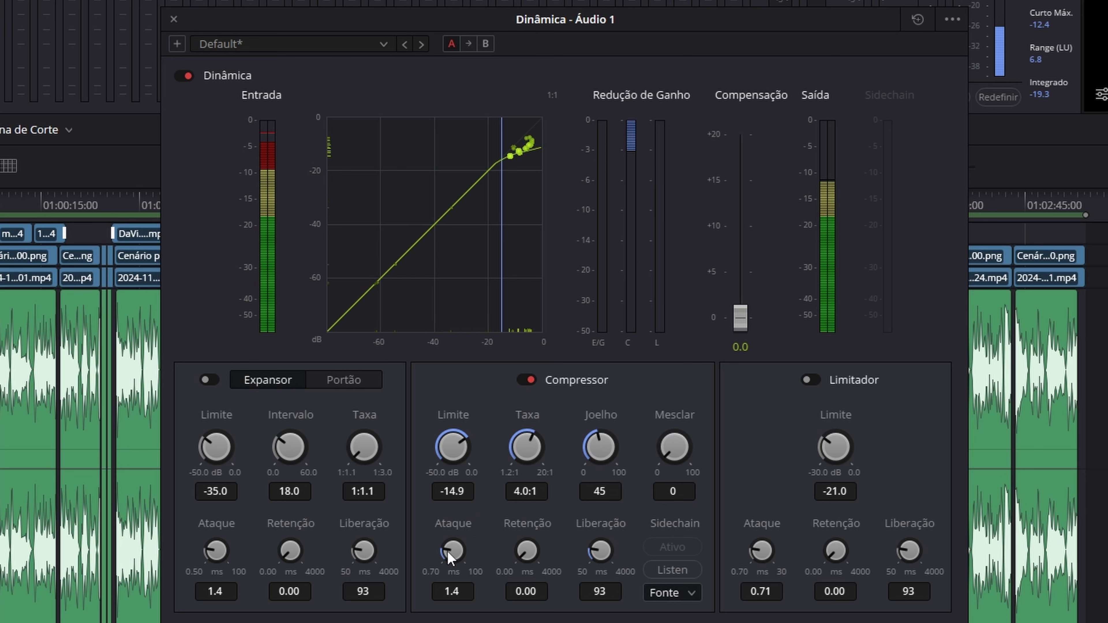
drag(449, 551, 418, 554)
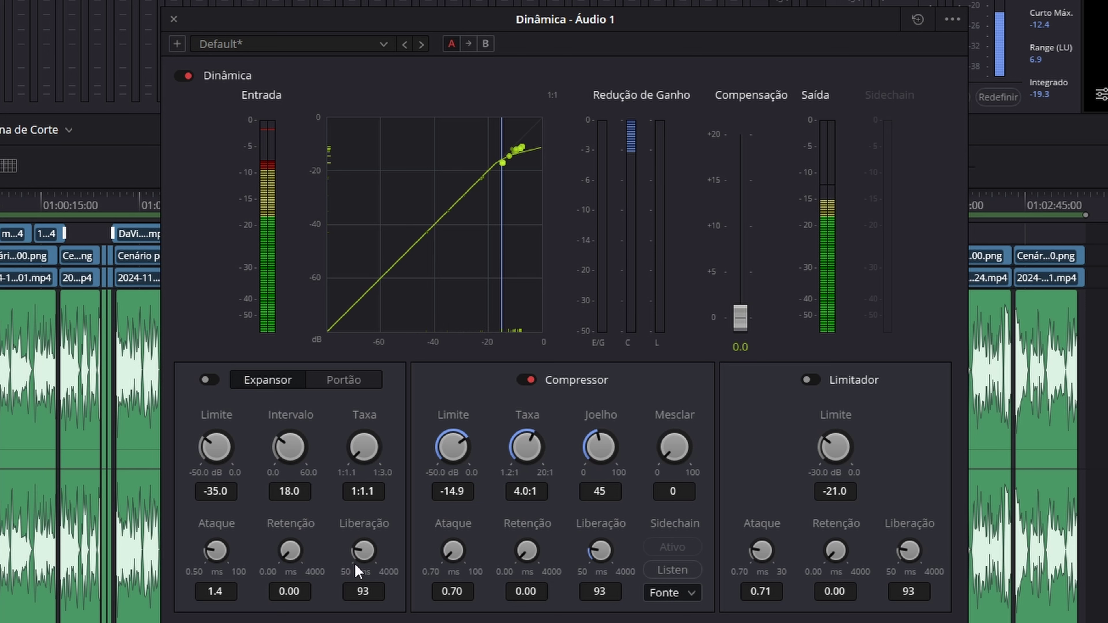
drag(357, 569, 978, 537)
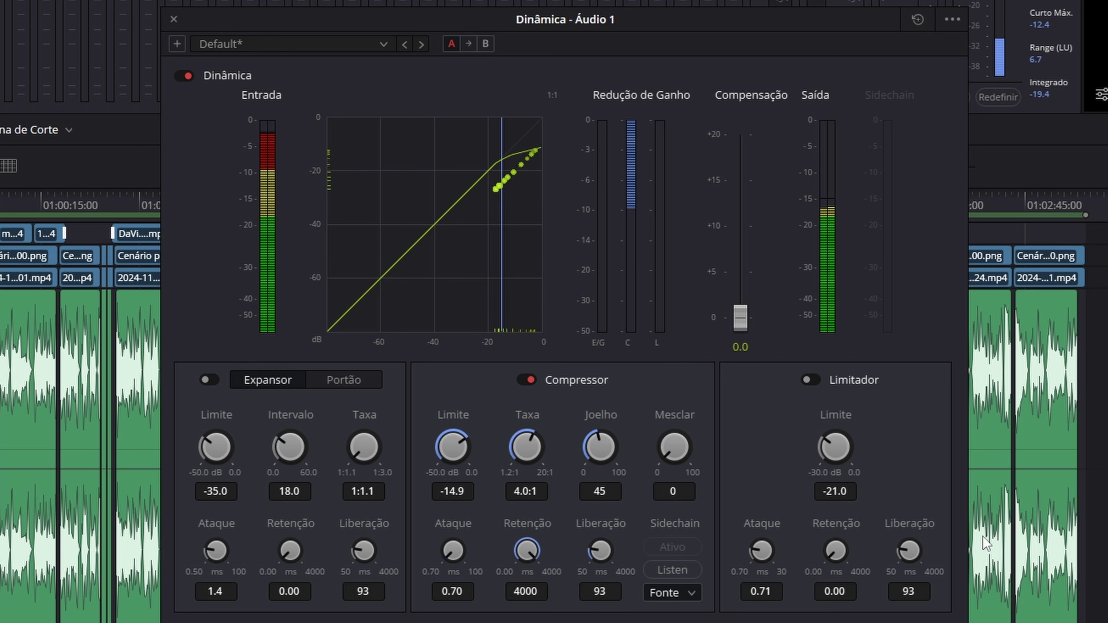
drag(983, 545, 560, 551)
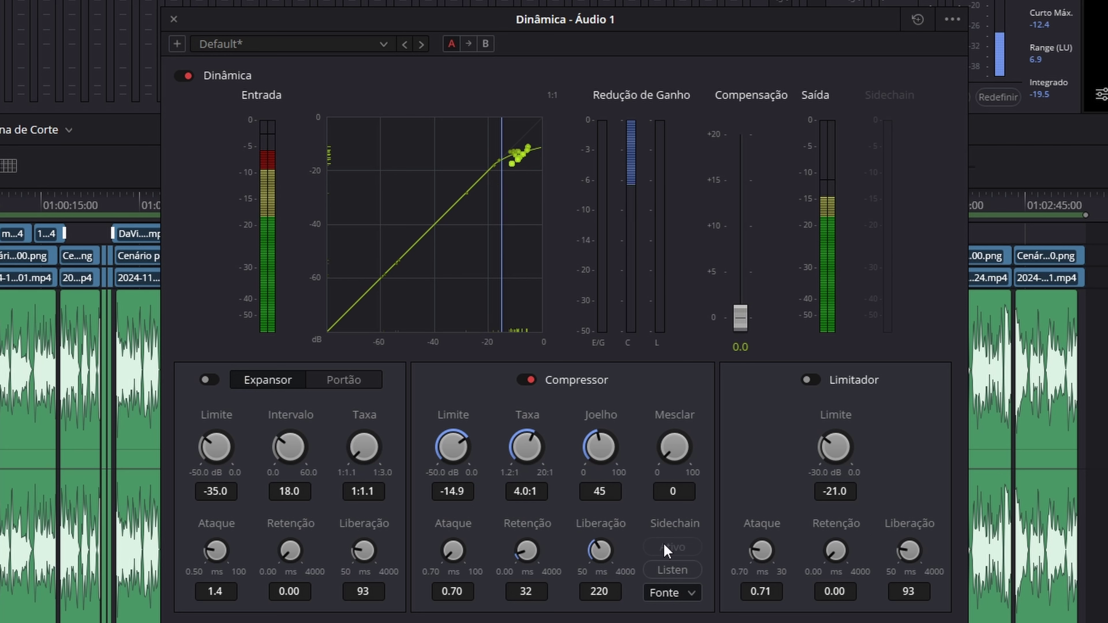
drag(653, 545, 629, 545)
drag(531, 550, 536, 545)
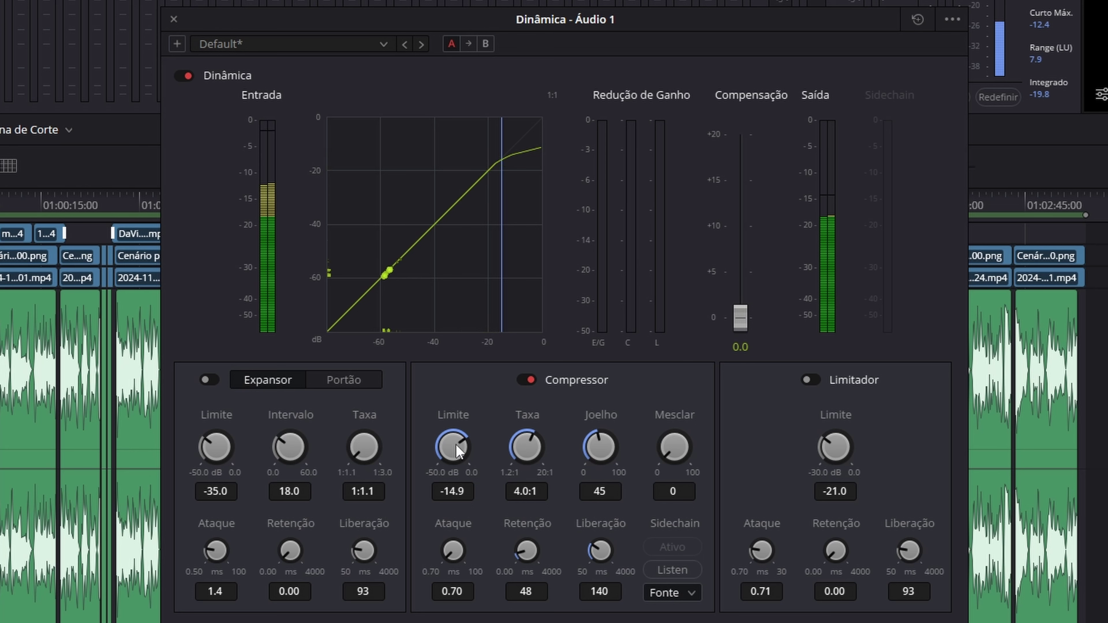
- Refine the compressor to a threshold of -14.2 dB, a hold of 6.9 ms and a release of 68 ms
drag(456, 452, 465, 445)
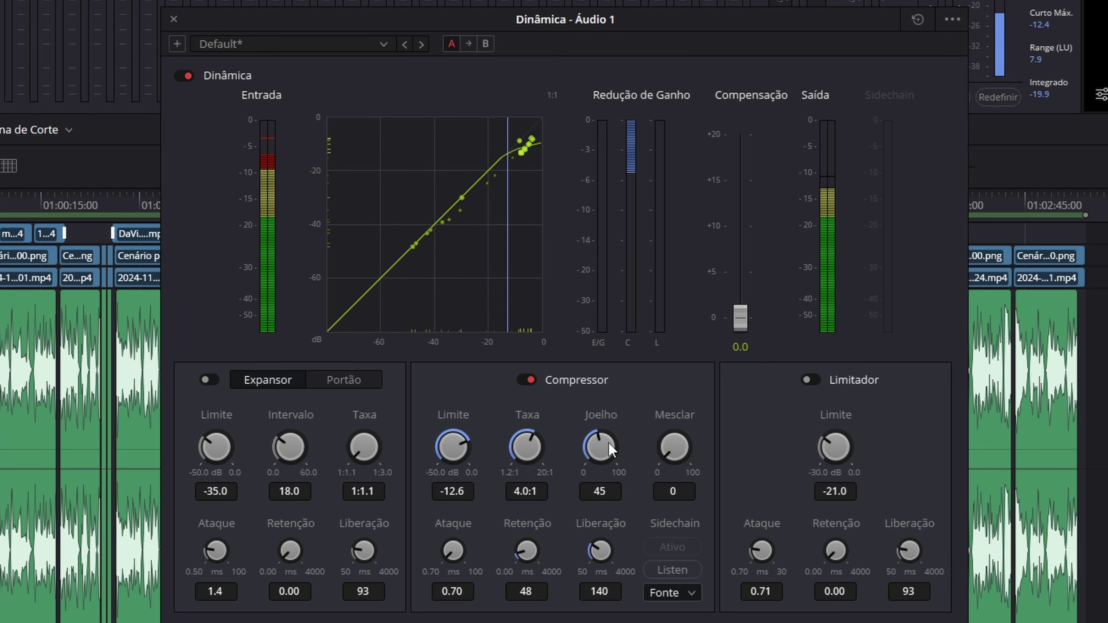
mouse_move(608, 443)
mouse_down()
mouse_move(802, 436)
mouse_move(606, 437)
mouse_up()
mouse_move(524, 553)
mouse_down()
mouse_move(598, 537)
mouse_move(500, 545)
mouse_move(515, 546)
mouse_up()
drag(596, 551, 512, 562)
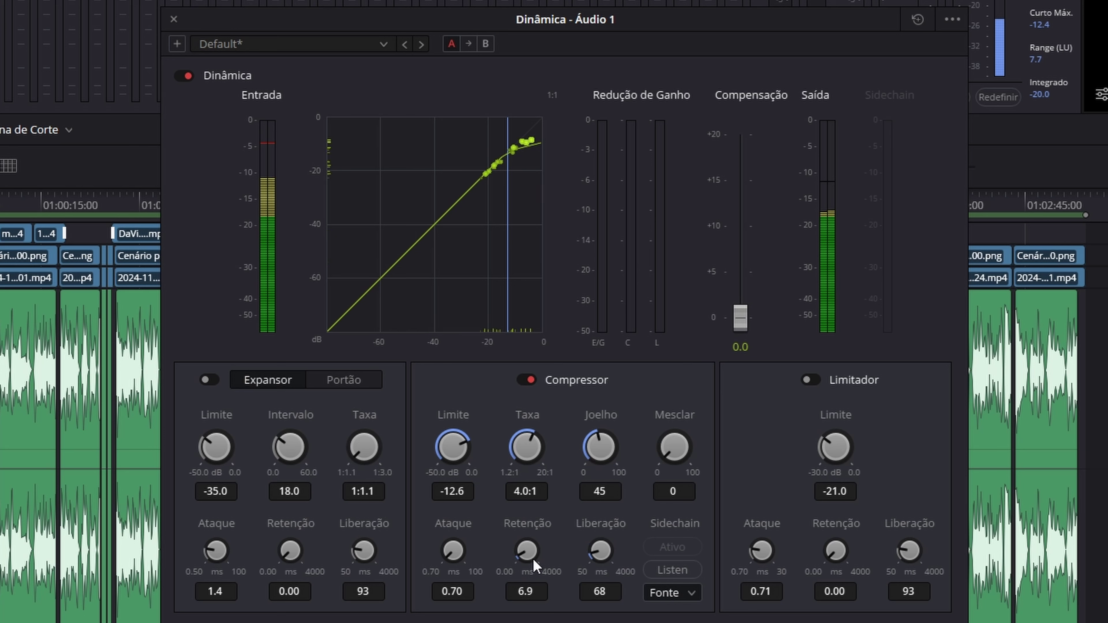
mouse_move(465, 447)
mouse_down()
mouse_move(499, 449)
mouse_move(432, 450)
mouse_move(466, 449)
mouse_up()
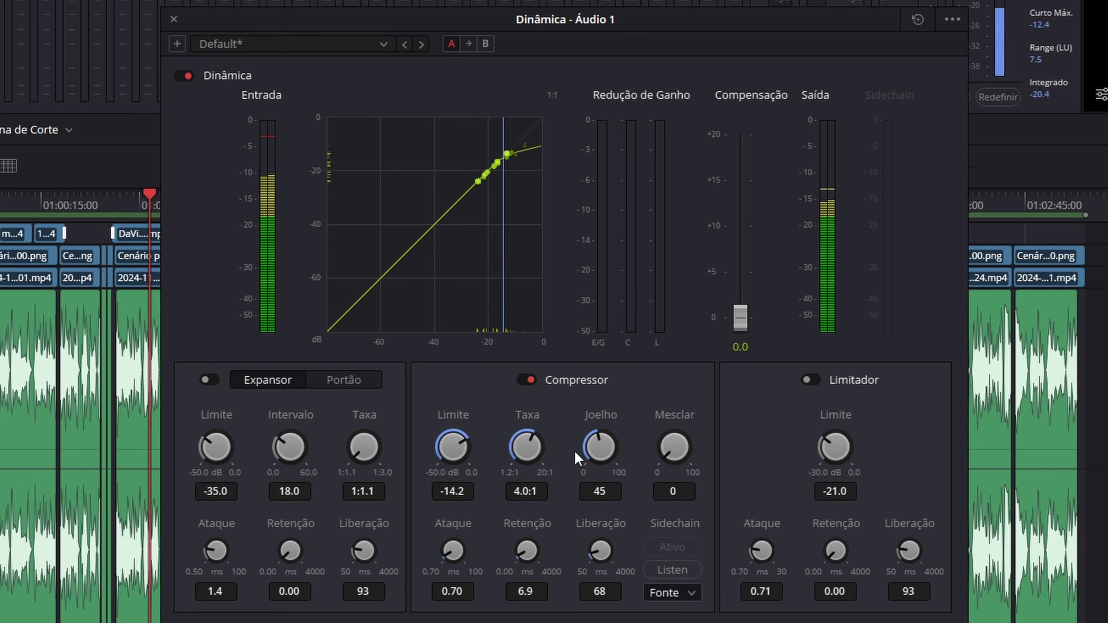
- Set the compressor's mix to 31 and try out the makeup gain
drag(674, 452, 771, 433)
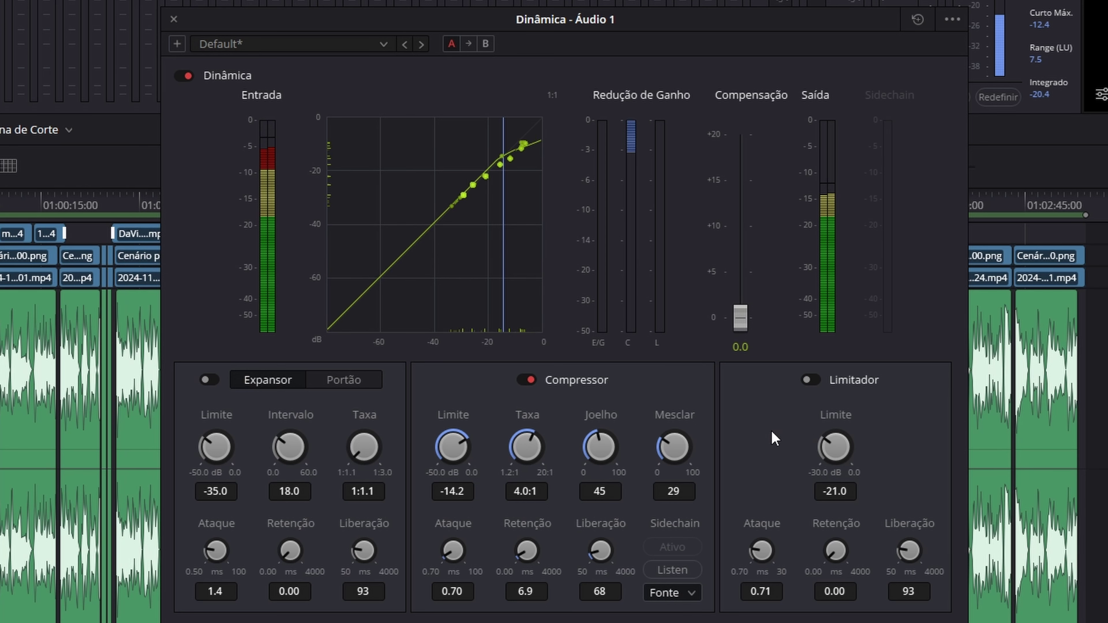
drag(679, 440, 683, 441)
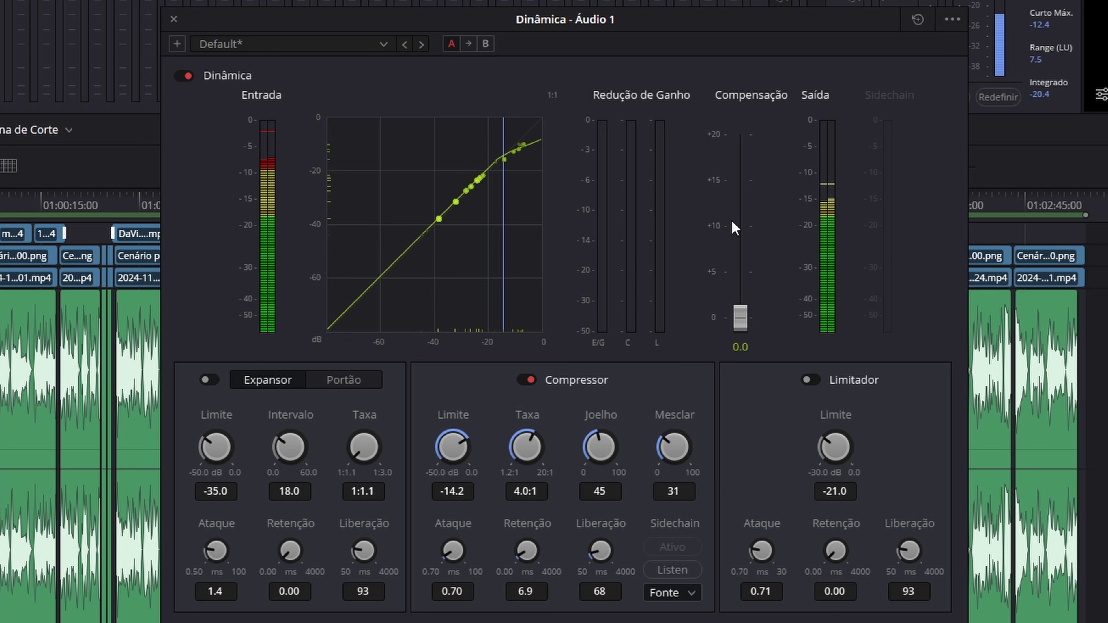
mouse_move(745, 322)
mouse_down()
mouse_move(745, 297)
mouse_move(745, 309)
mouse_up()
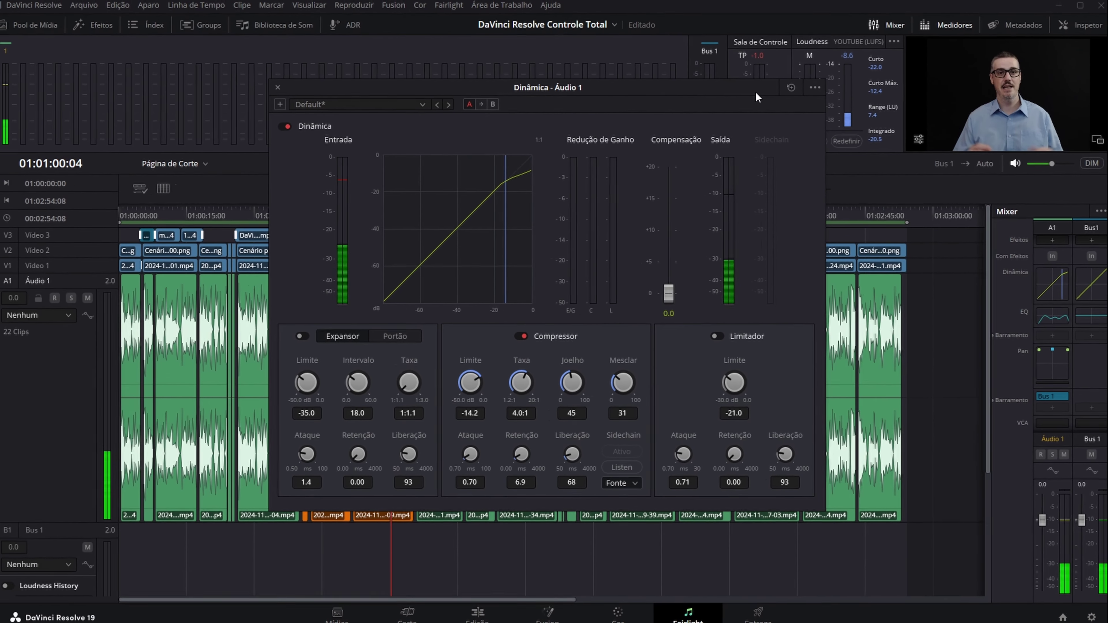
- Move the dynamics window clear of the loudness meter, reset the loudness measurement and play the timeline from its start
drag(756, 87, 674, 103)
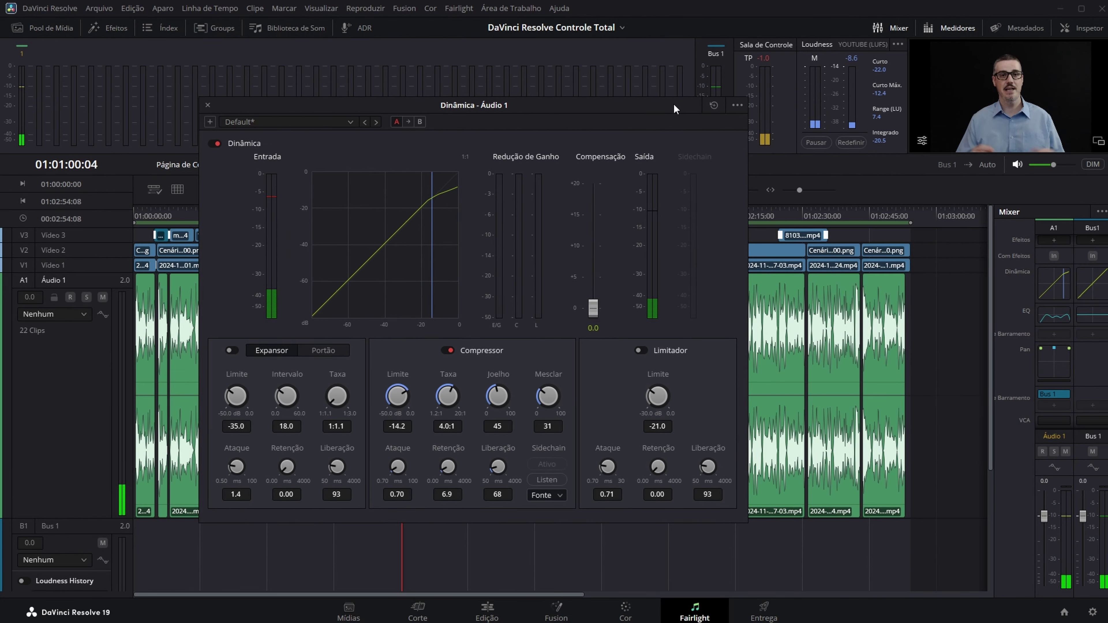
click(852, 142)
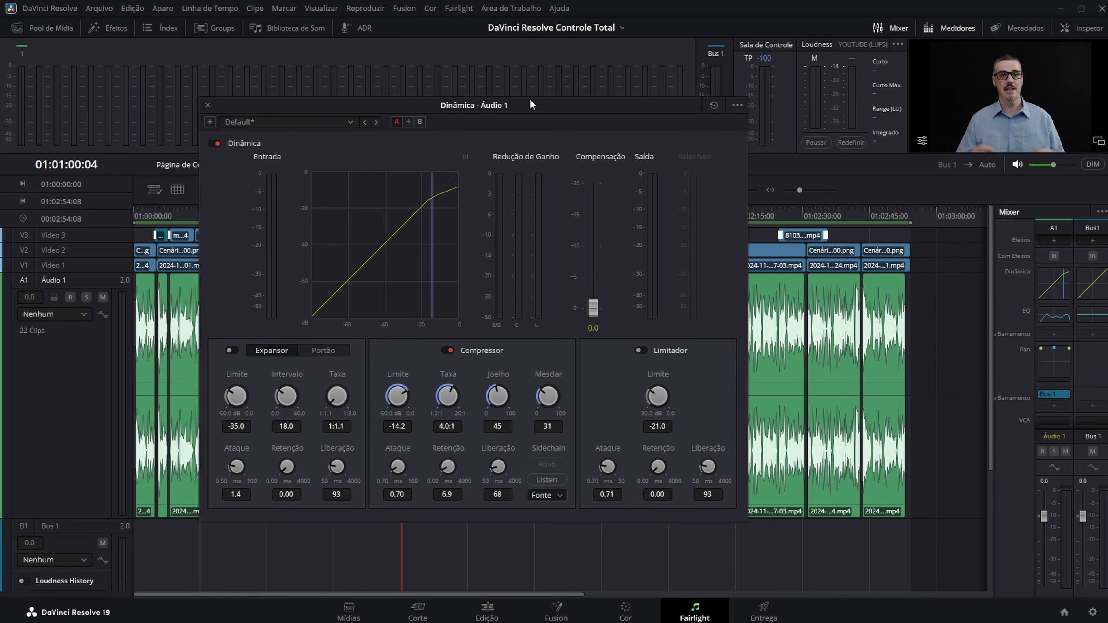
drag(530, 100, 558, 103)
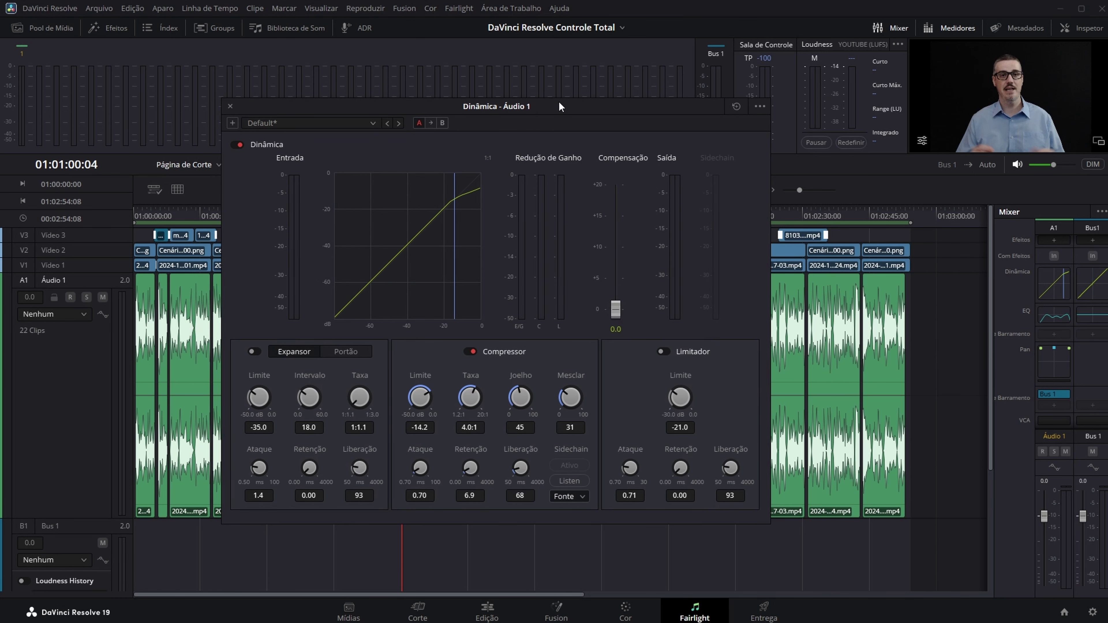
key(Home)
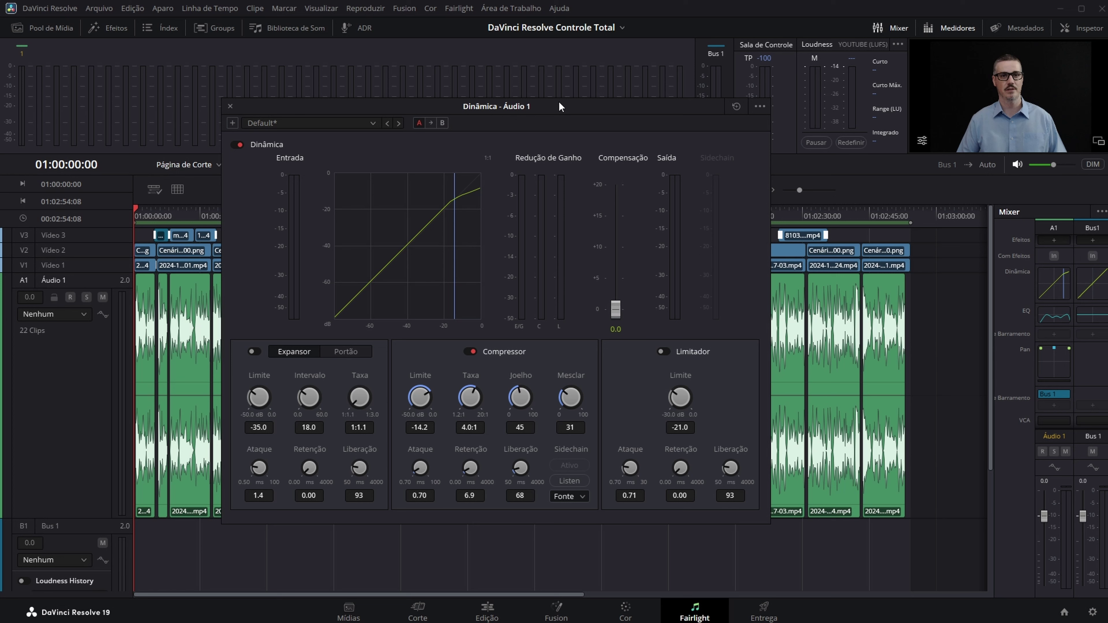
key(space)
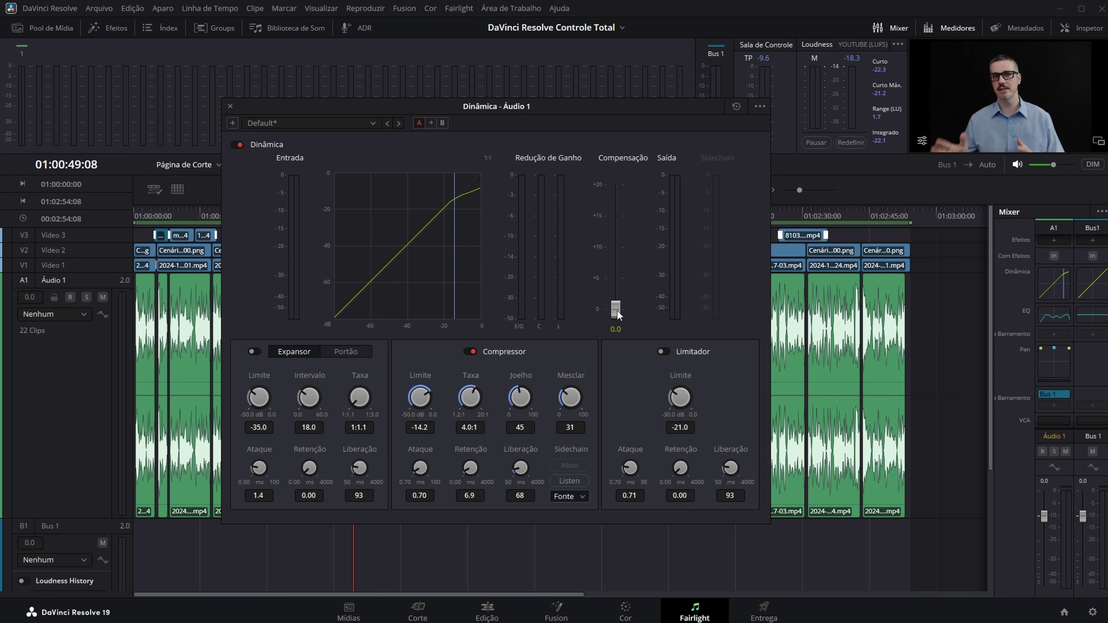
- Raise the dynamics makeup gain to 8.0 dB, then measure the loudness afresh by playing the timeline from its start
drag(618, 311, 620, 263)
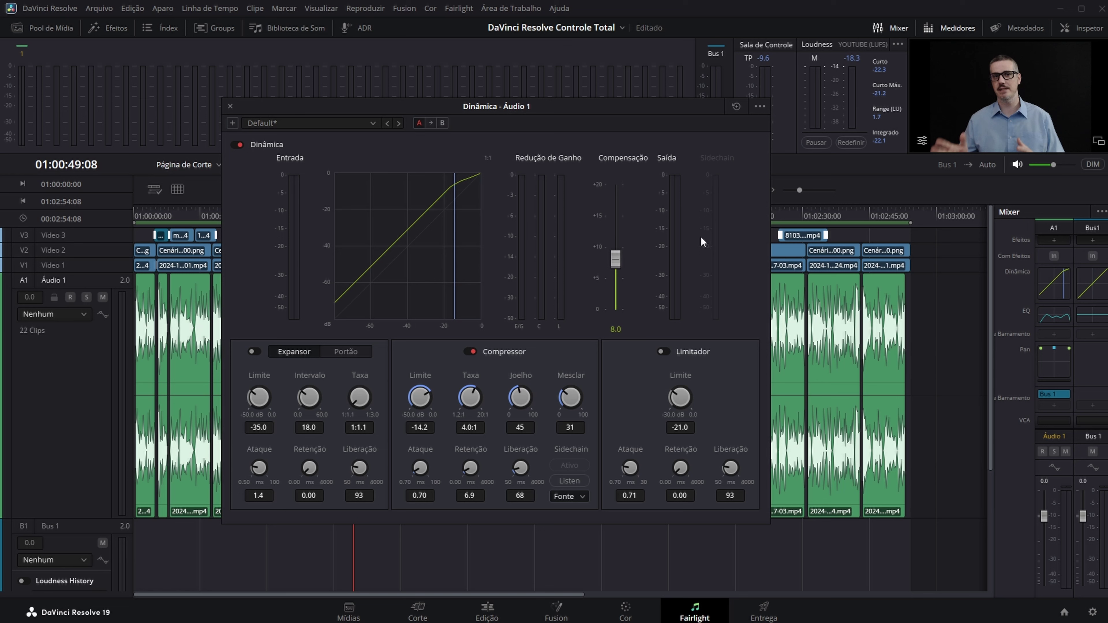
click(855, 140)
key(Home)
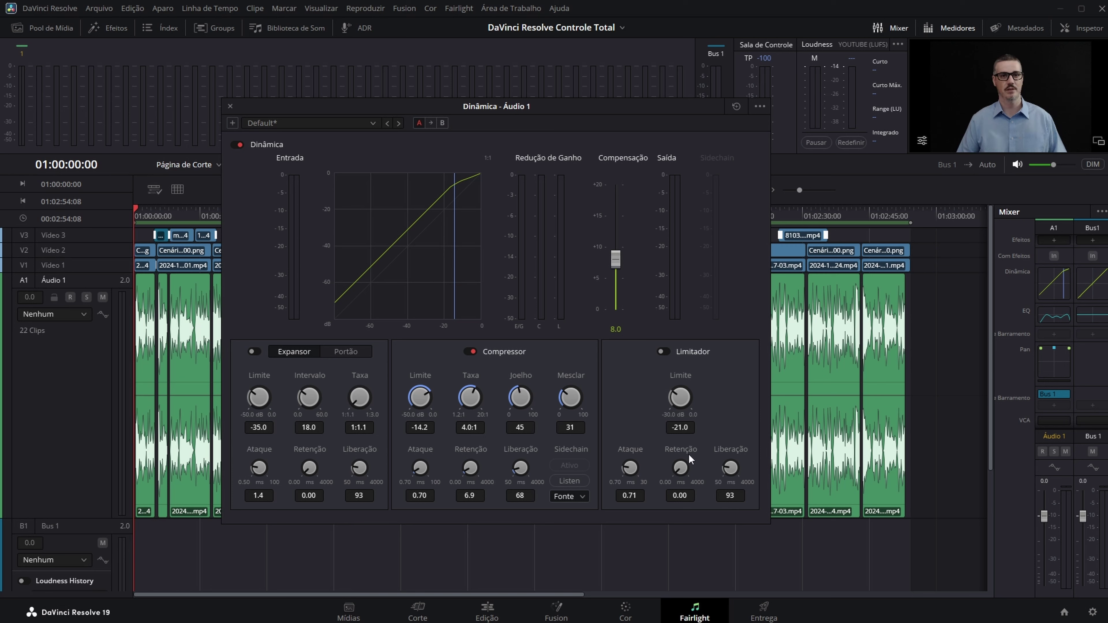
key(space)
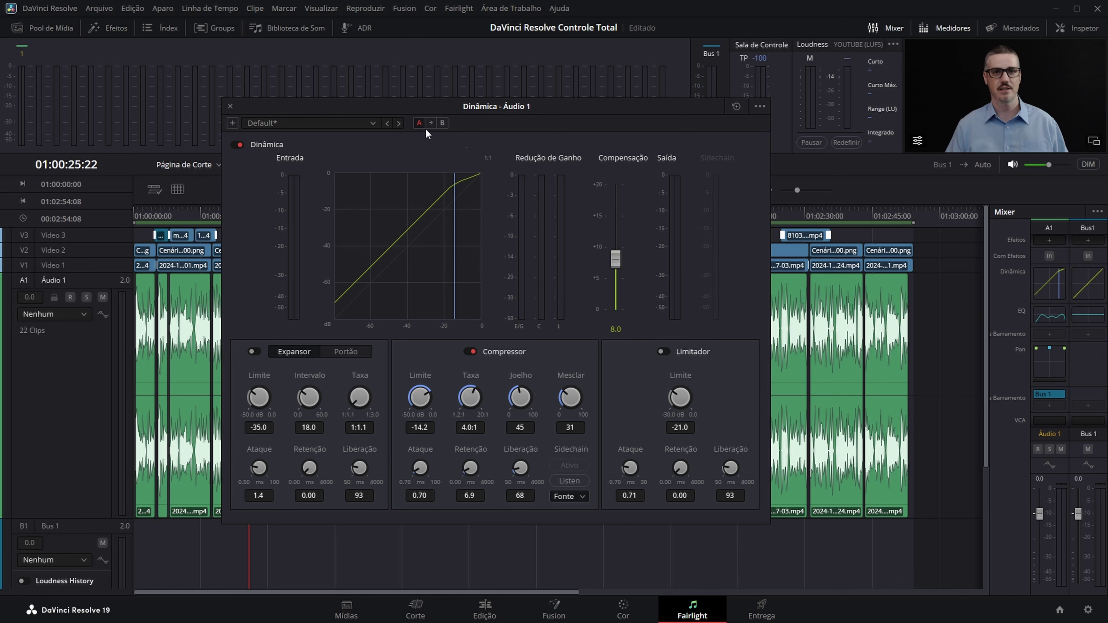
- Close the dynamics settings and copy the mixer channel settings of track A1
click(230, 107)
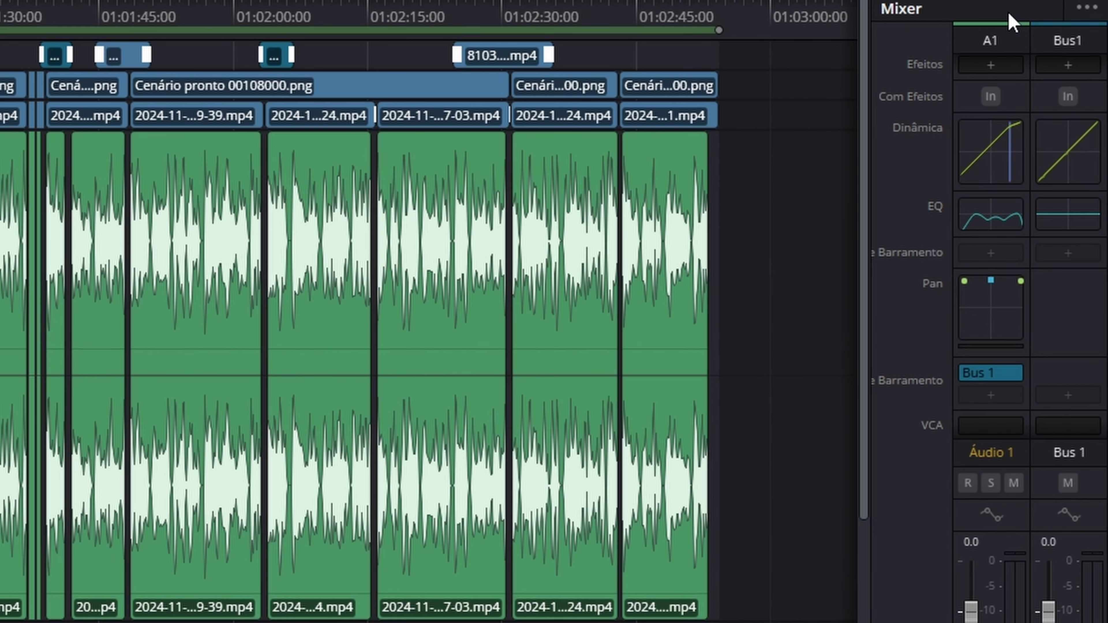
right_click(1013, 40)
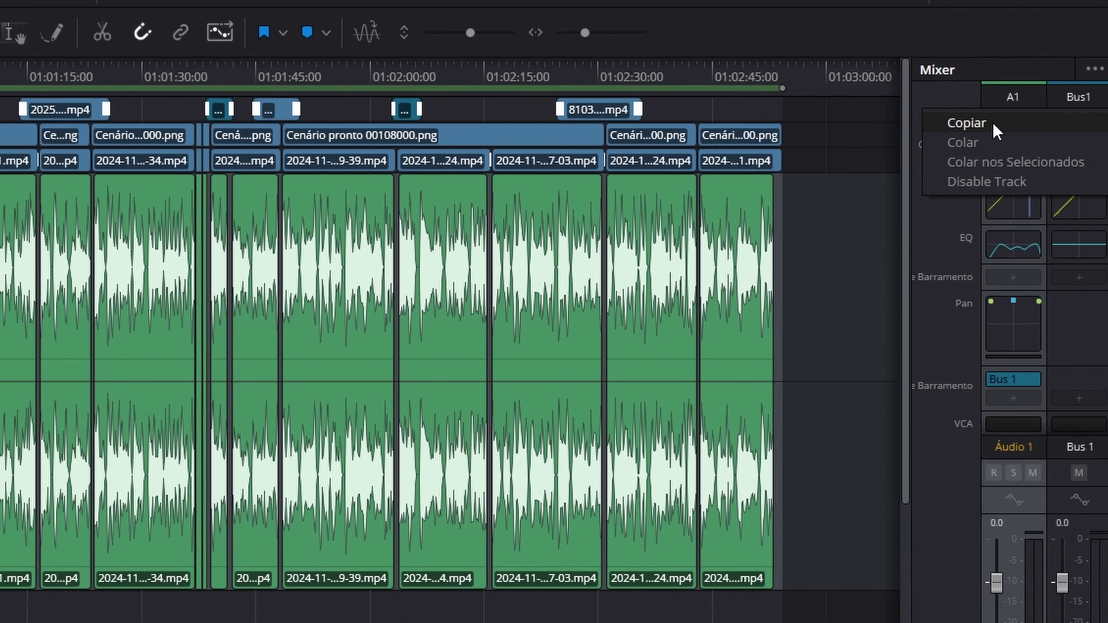
click(937, 73)
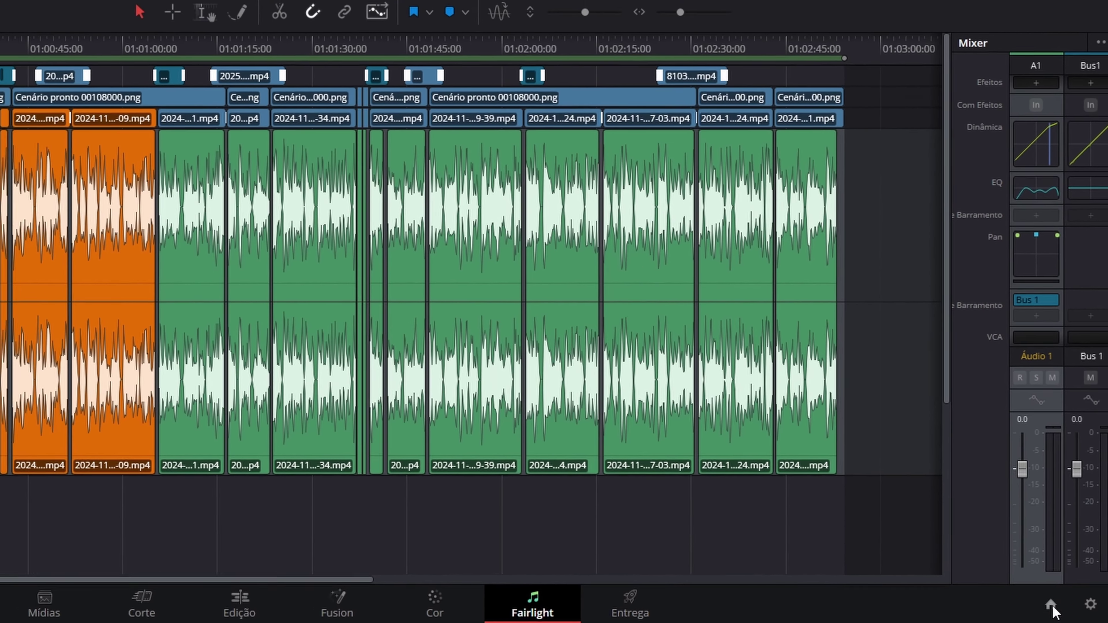
- Enable dynamic project switching in the Project Manager and open the project Shorts_09 Página Fairlight
click(1051, 605)
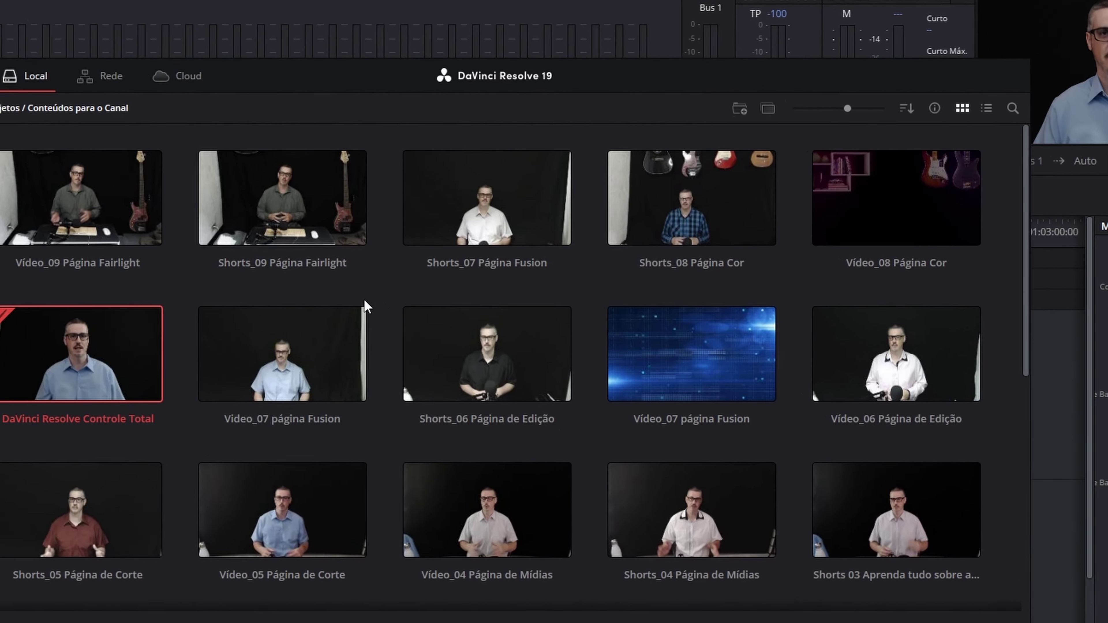
right_click(295, 288)
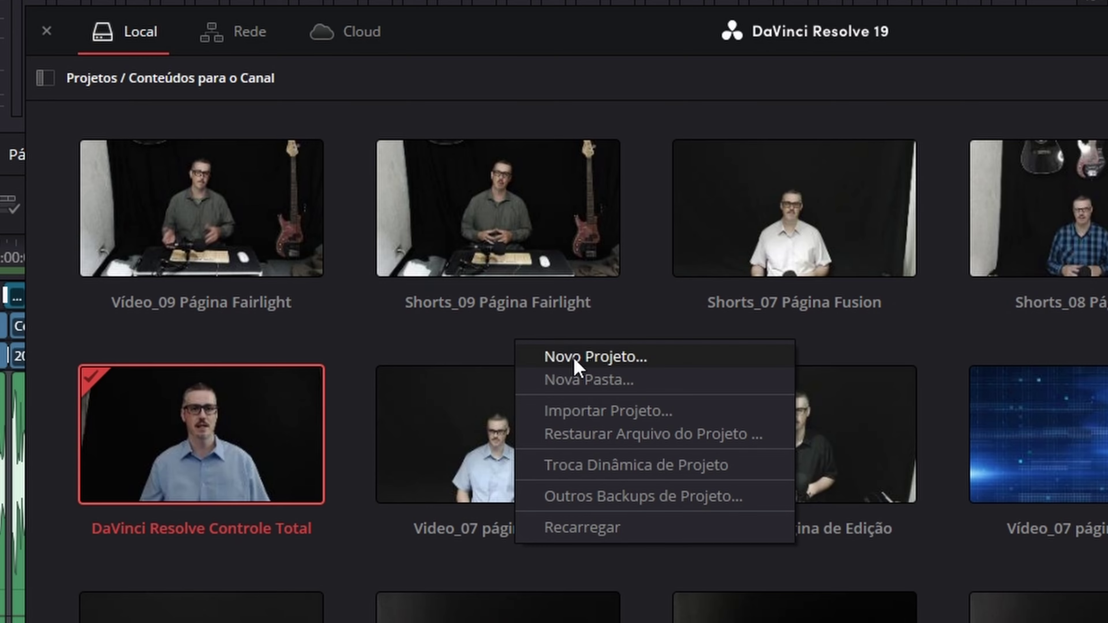
click(638, 466)
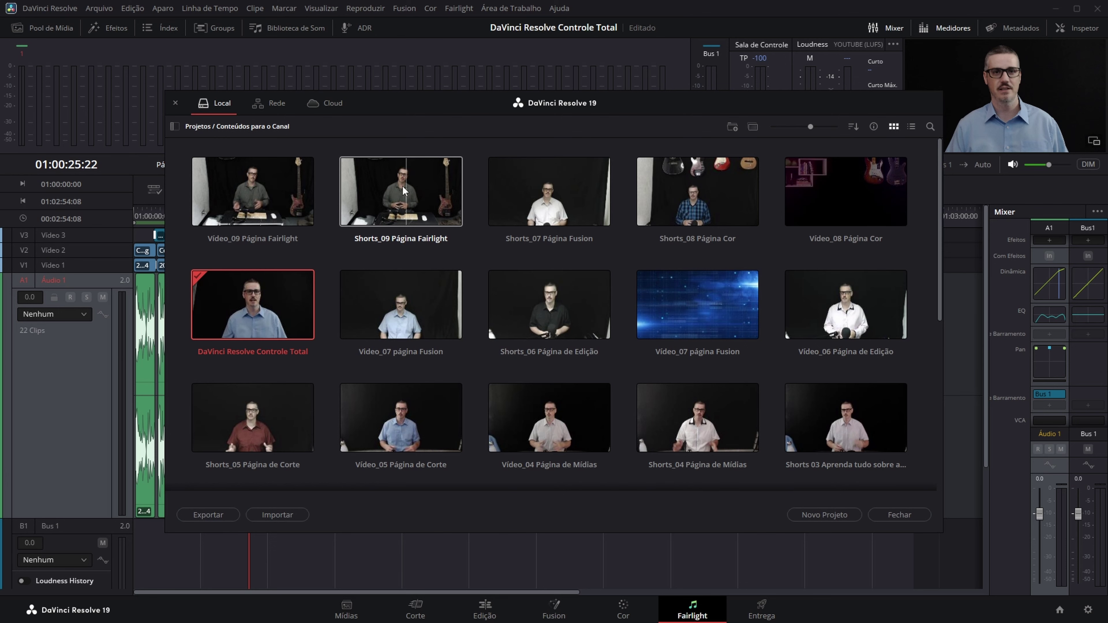
double_click(403, 201)
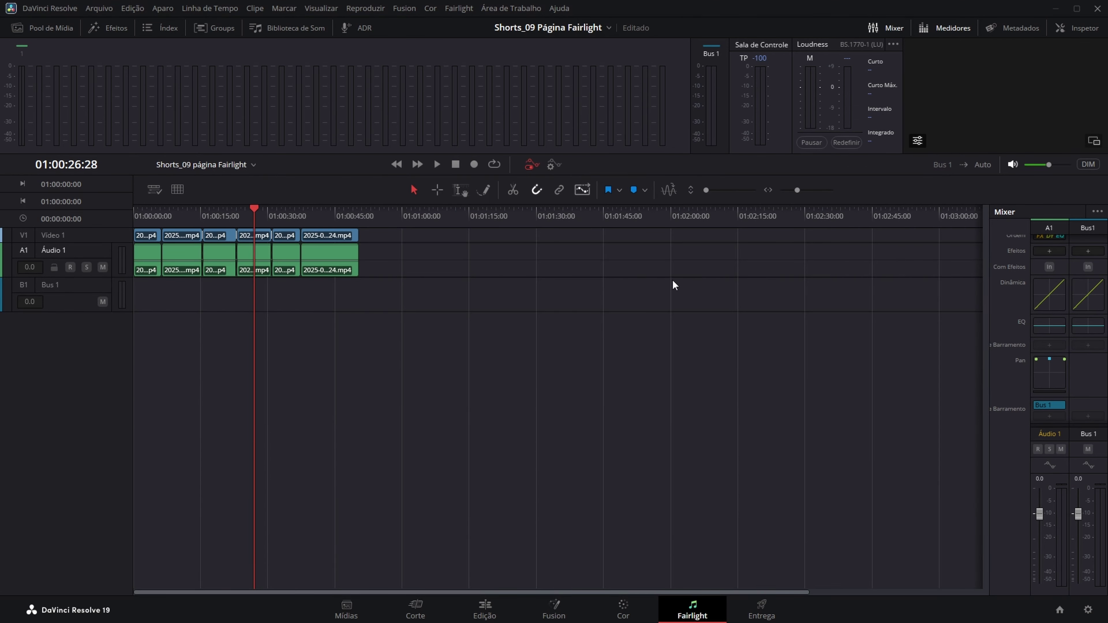
- Paste the copied channel settings onto mixer track A1 of the Shorts_09 Página Fairlight project
click(1059, 227)
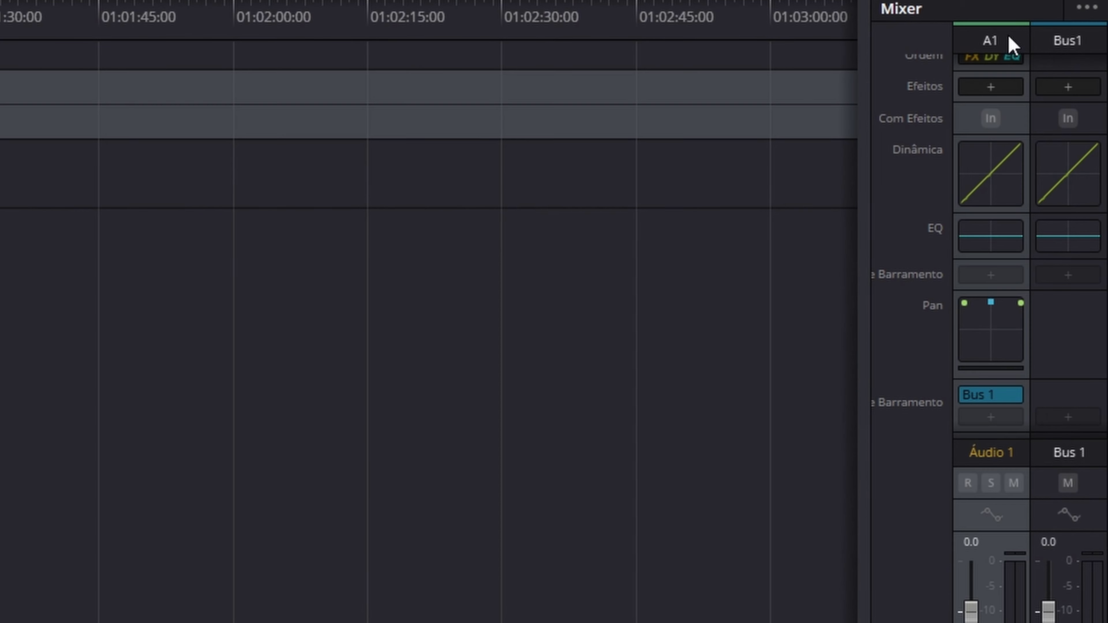
right_click(1010, 44)
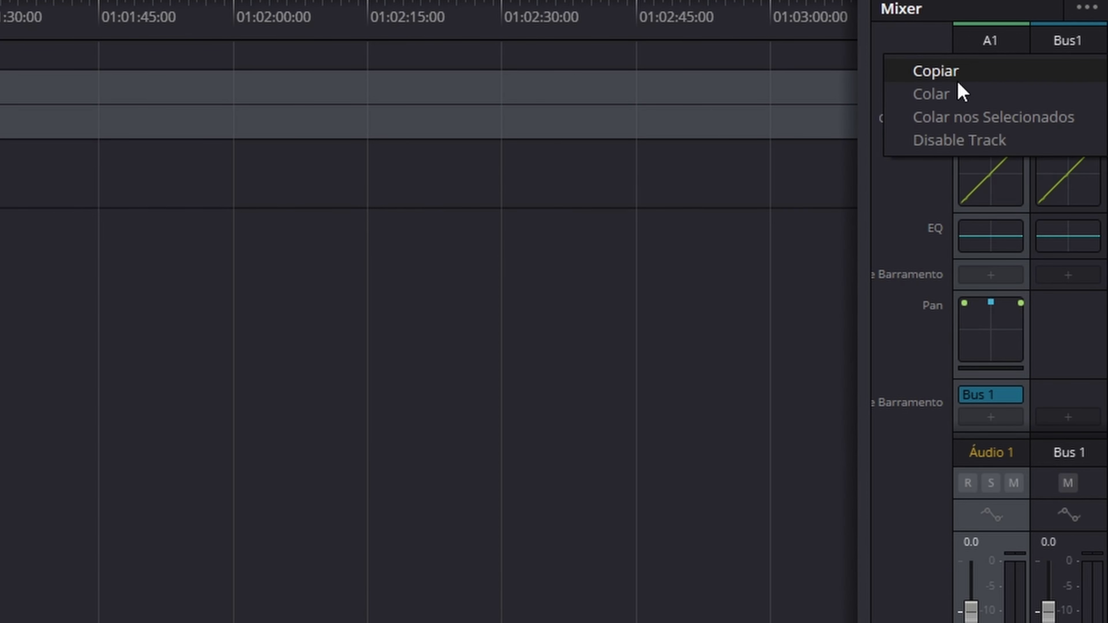
click(944, 92)
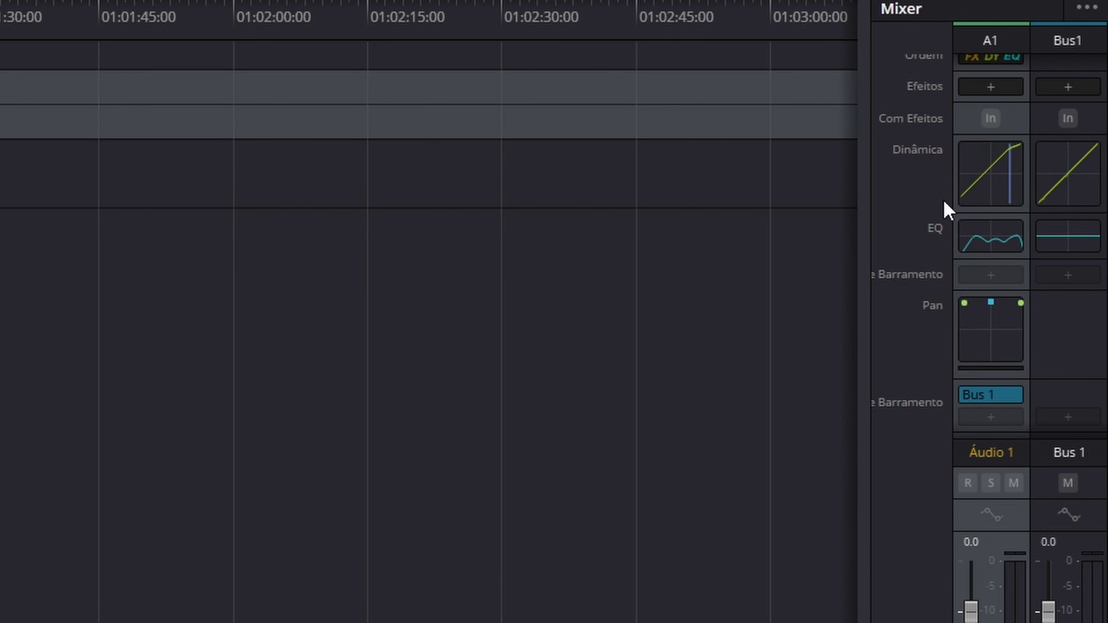
- Inspect the pasted equalizer and dynamics settings of Áudio 1, closing both windows when done
click(991, 240)
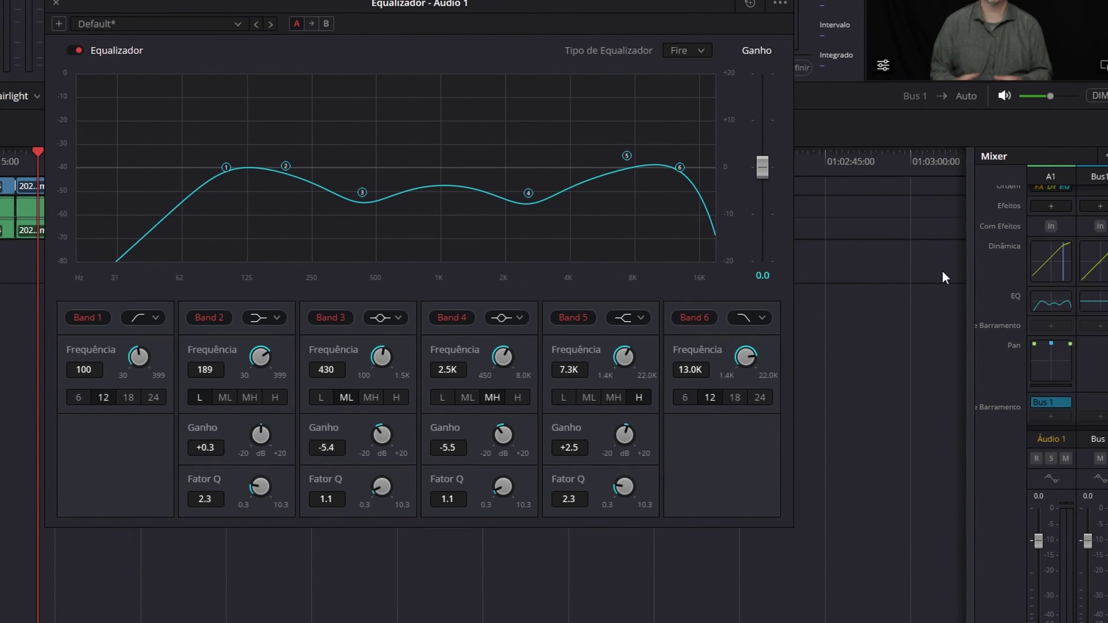
click(1052, 261)
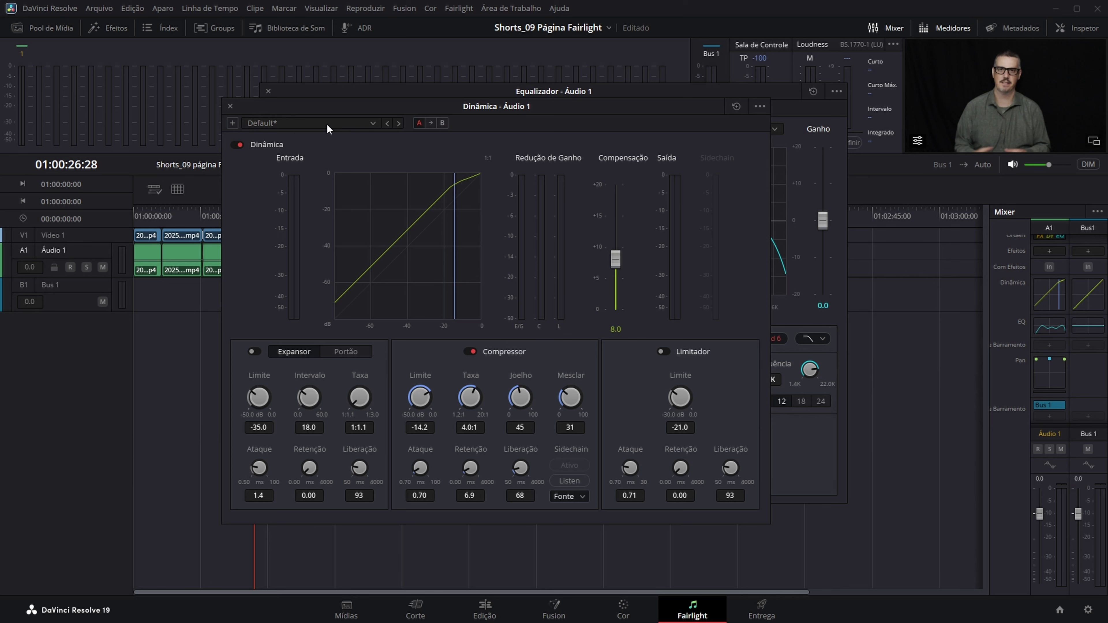
click(230, 106)
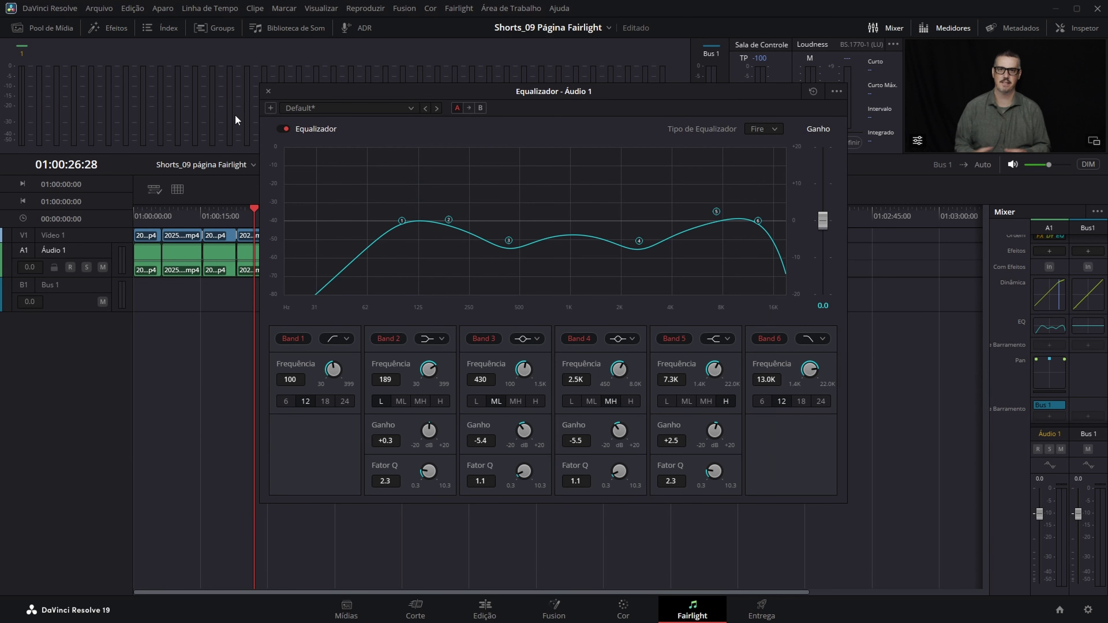
click(267, 92)
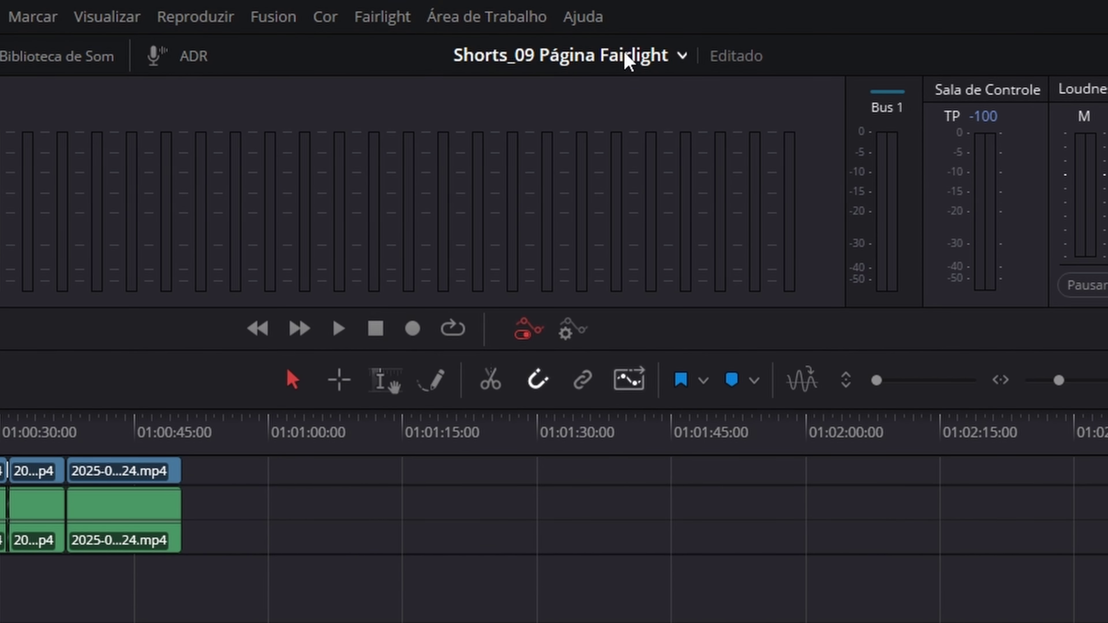
- Switch back to the open project DaVinci Resolve Controle Total and deselect all clips
click(683, 55)
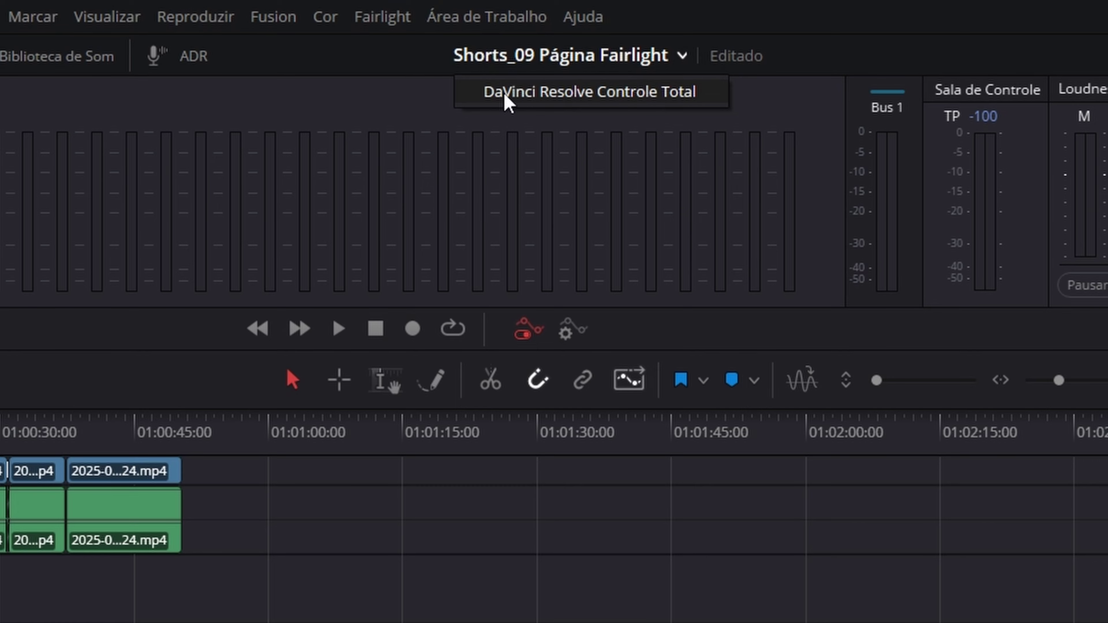
click(605, 93)
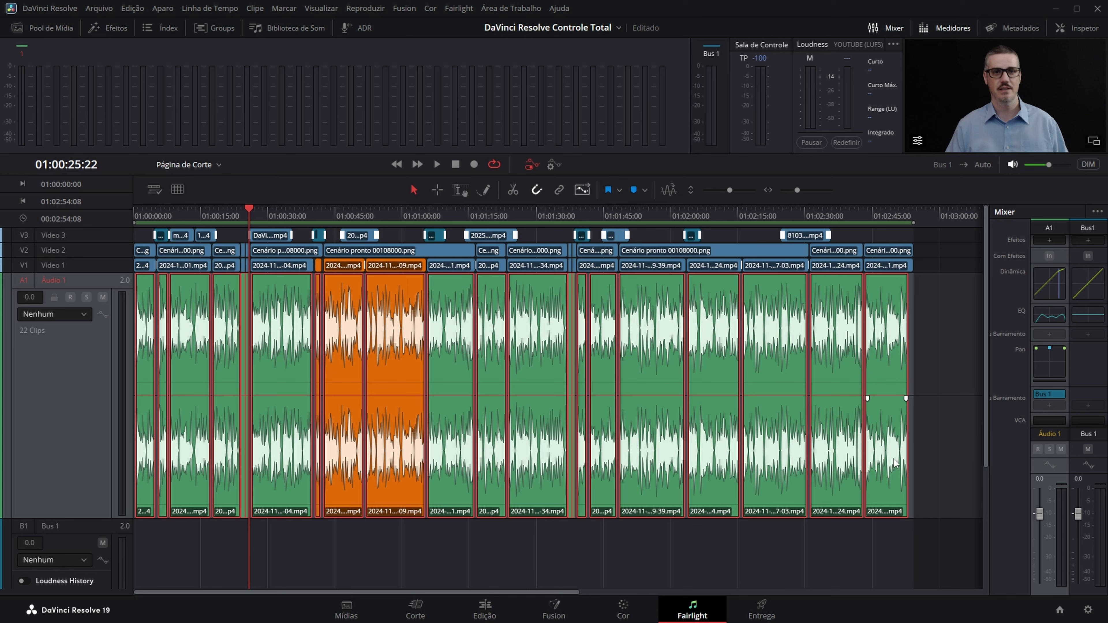
click(945, 435)
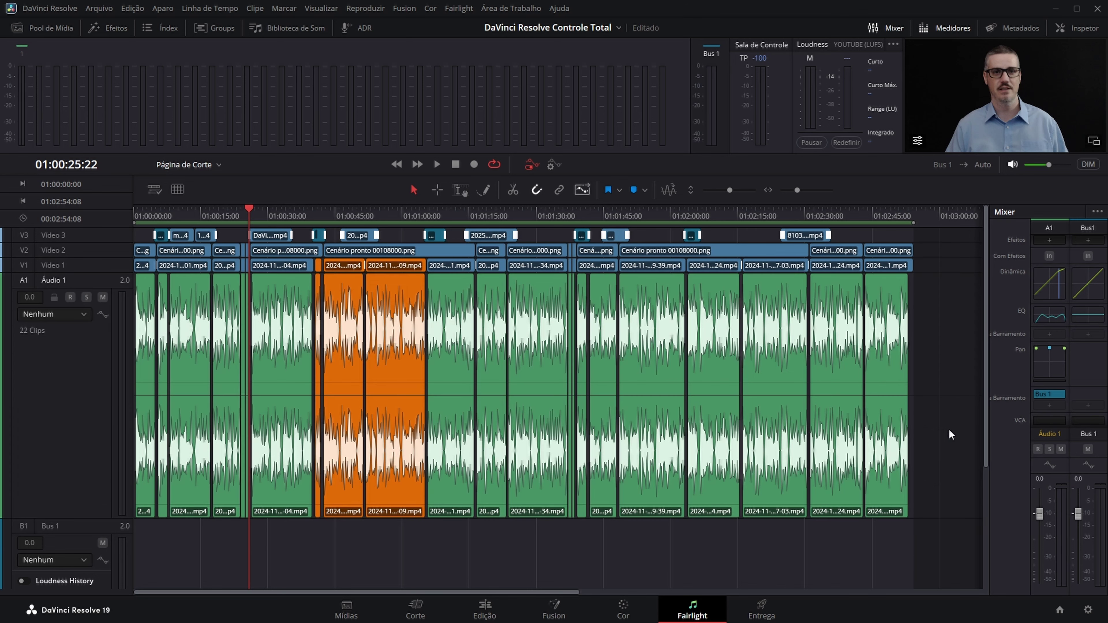